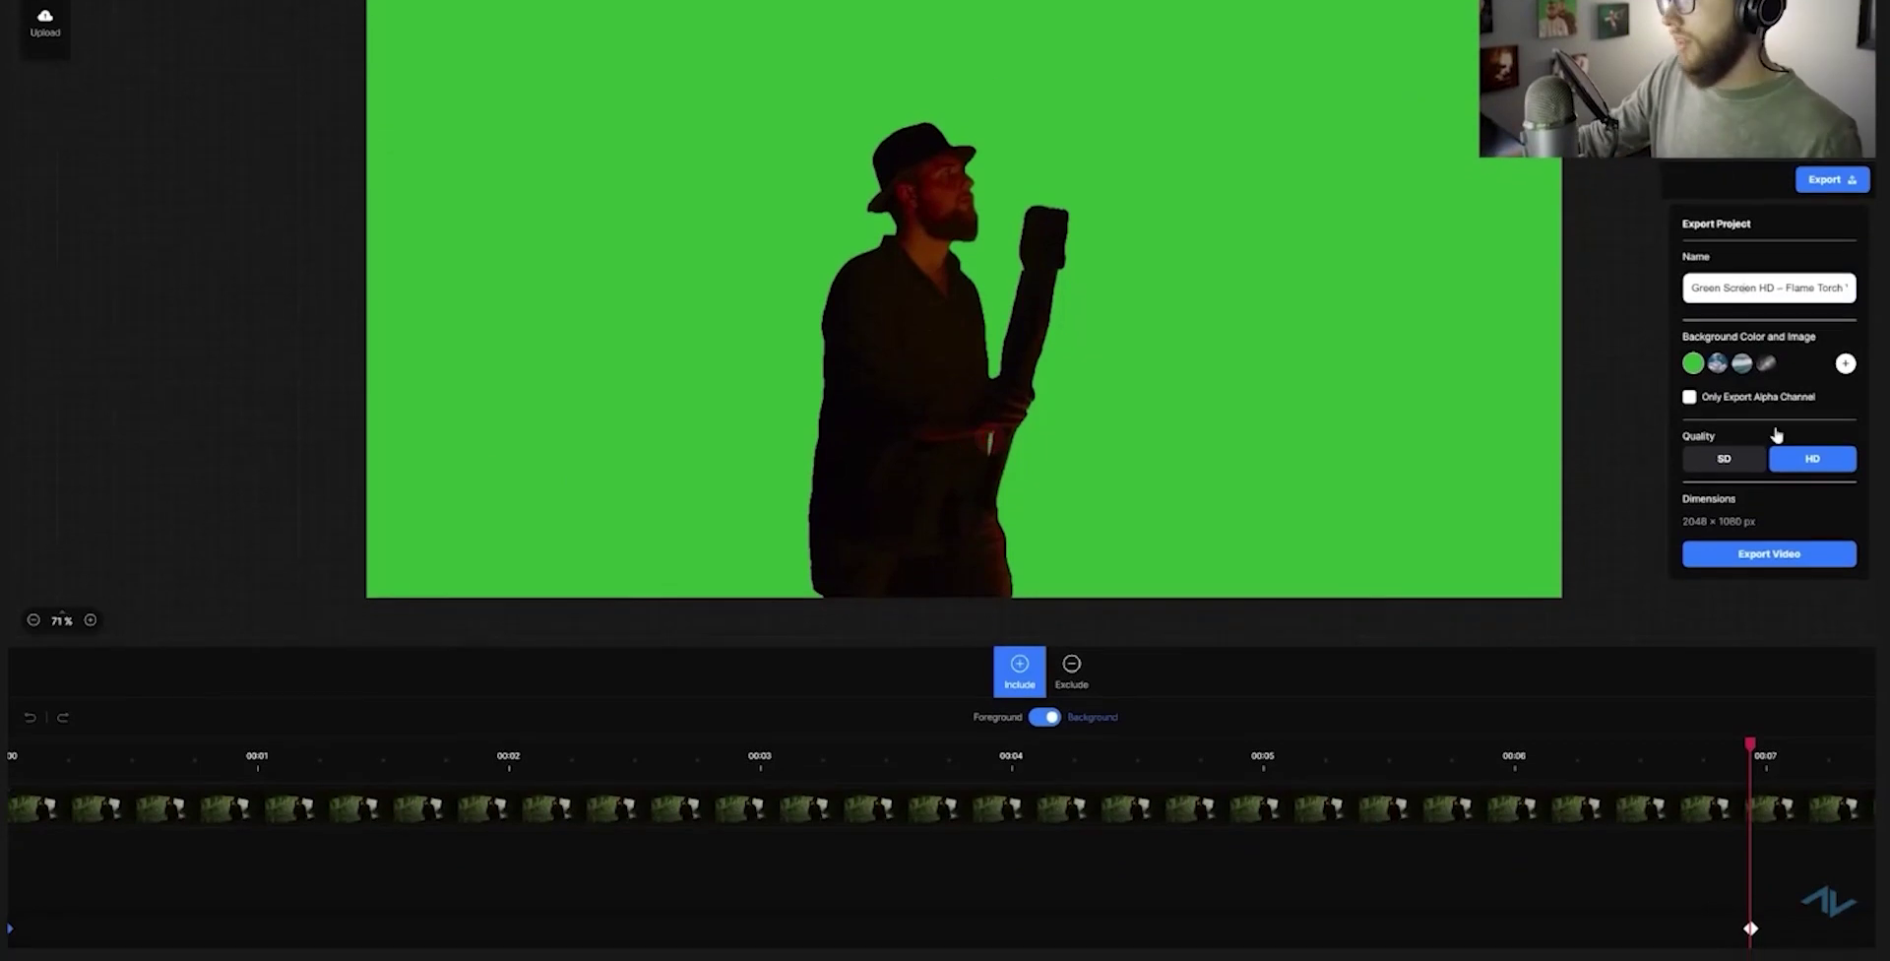
scroll(945, 492, down, 2)
scroll(1675, 276, down, 1)
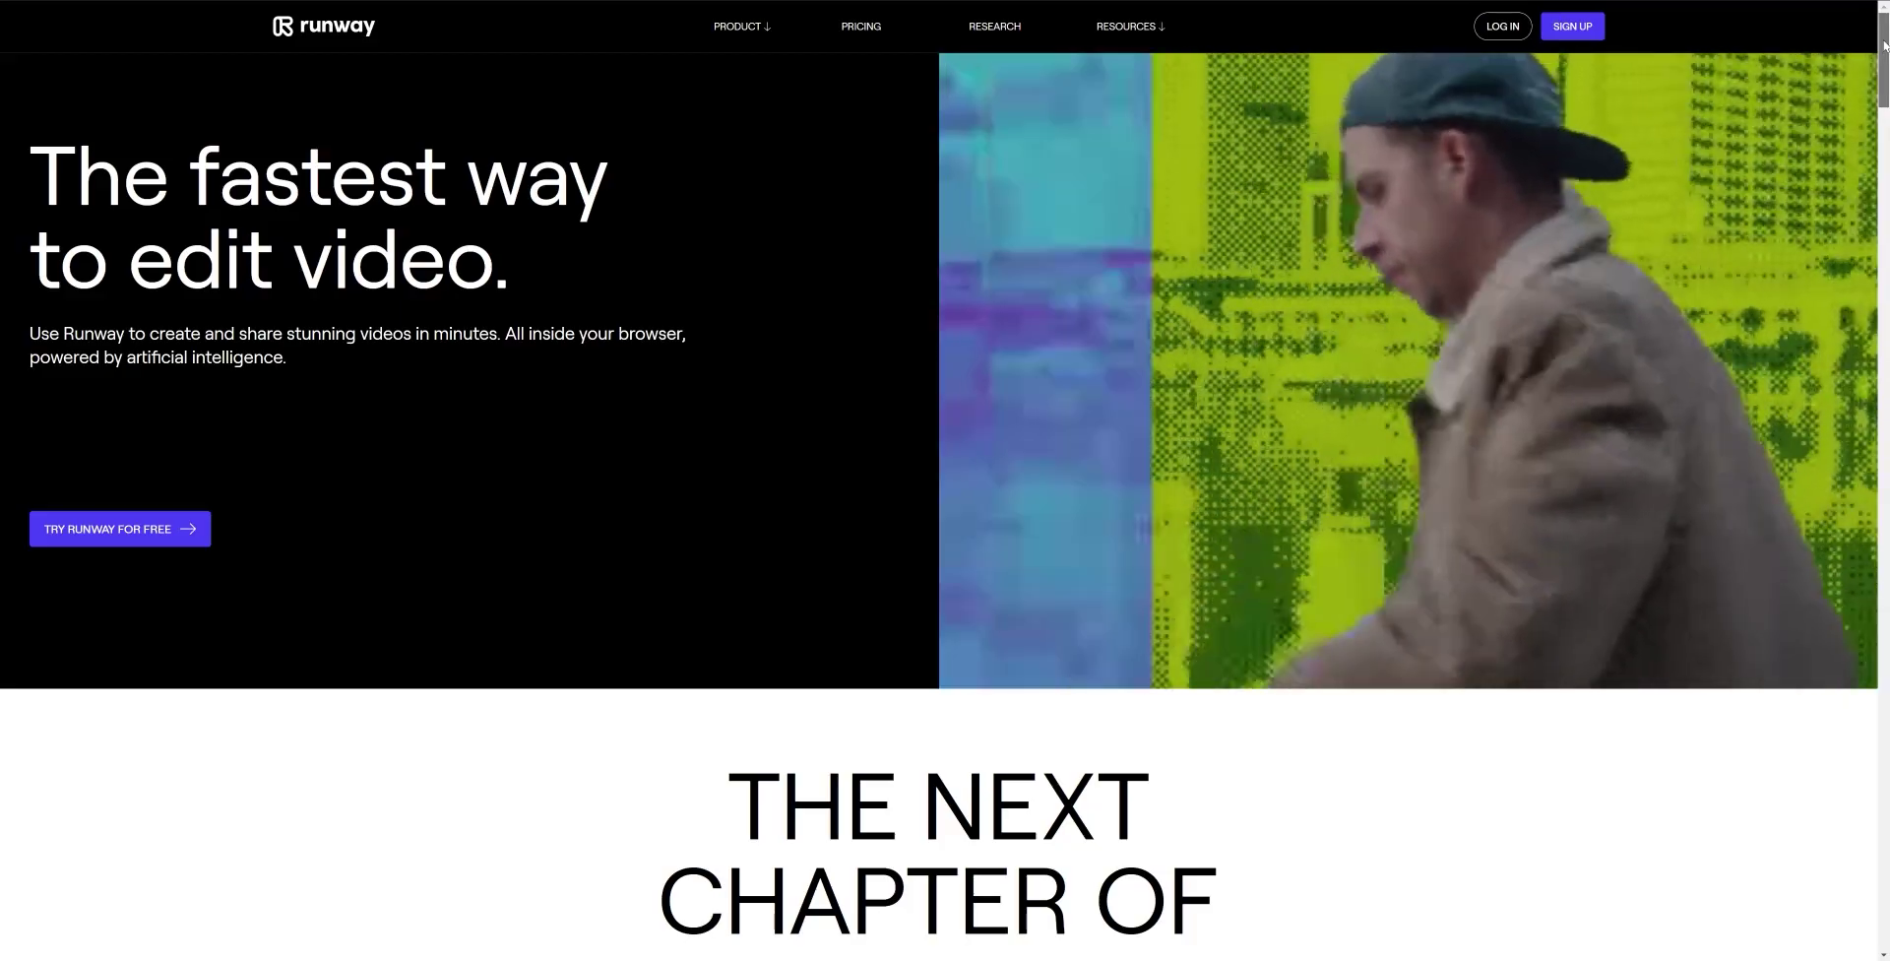
drag(1884, 46, 1875, 448)
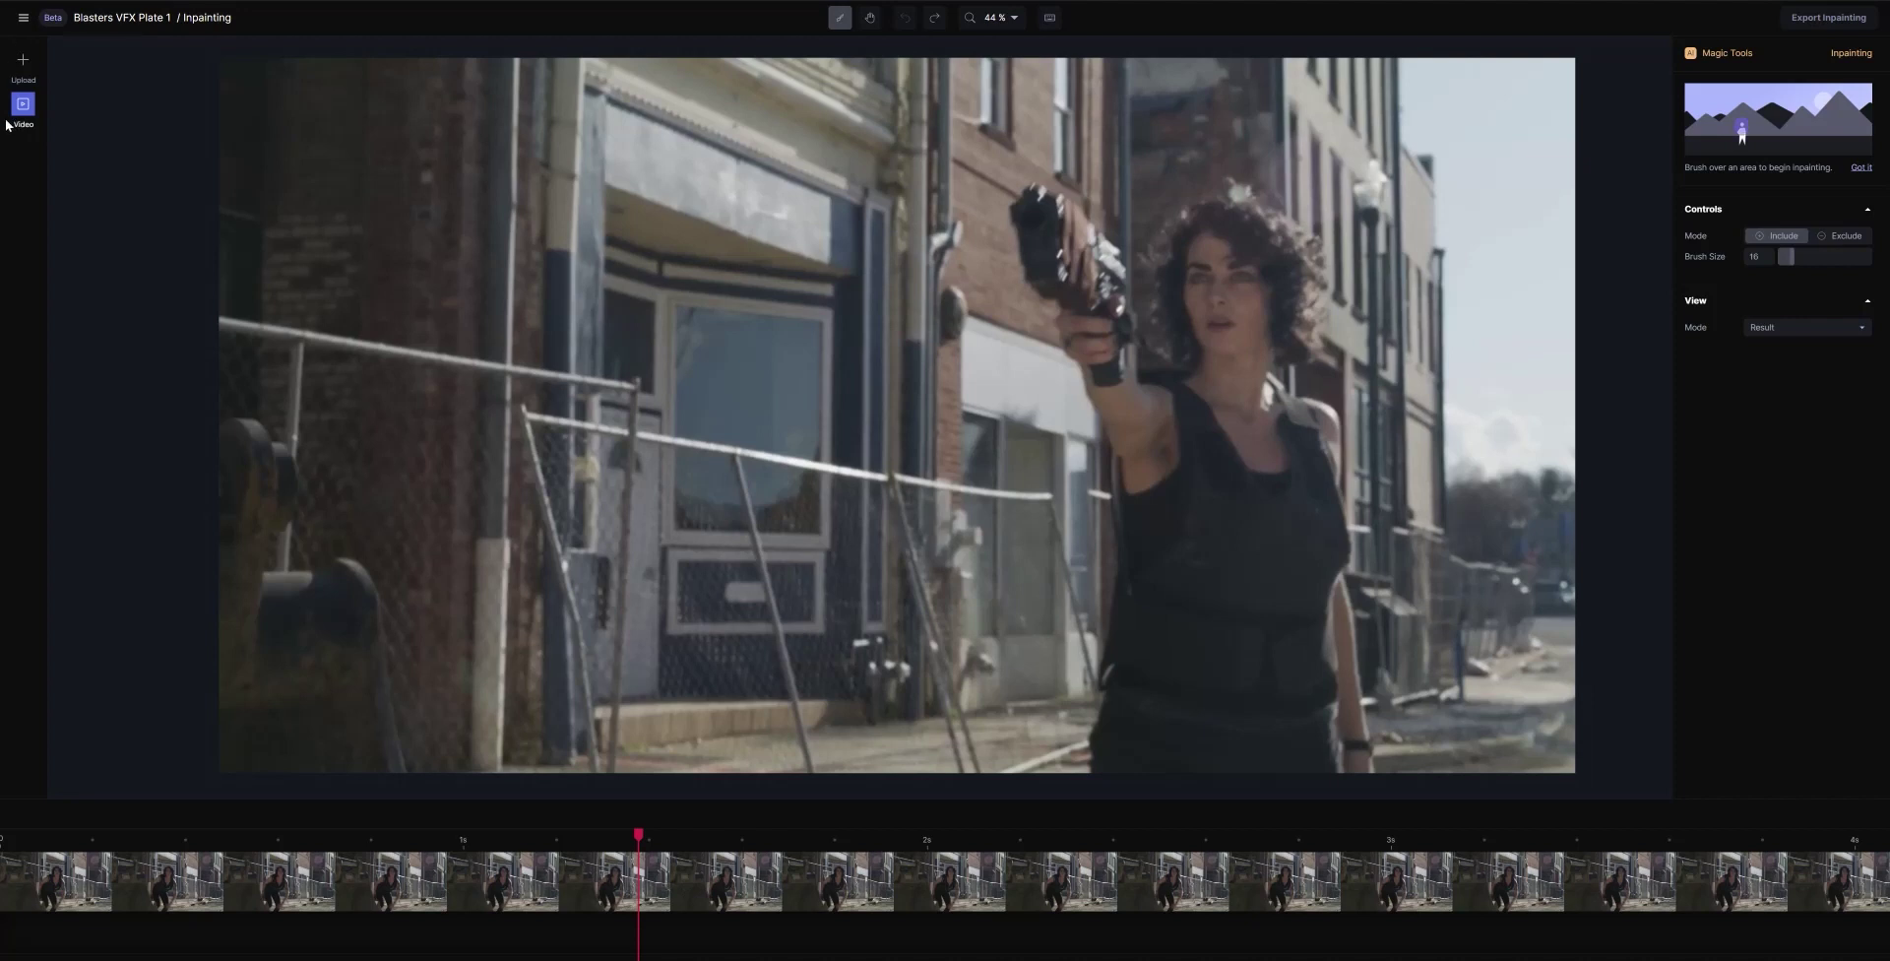
Scrub through the Blasters VFX Plate 1 clip to examine the woman's movement and how the background shifts
drag(621, 839, 1627, 887)
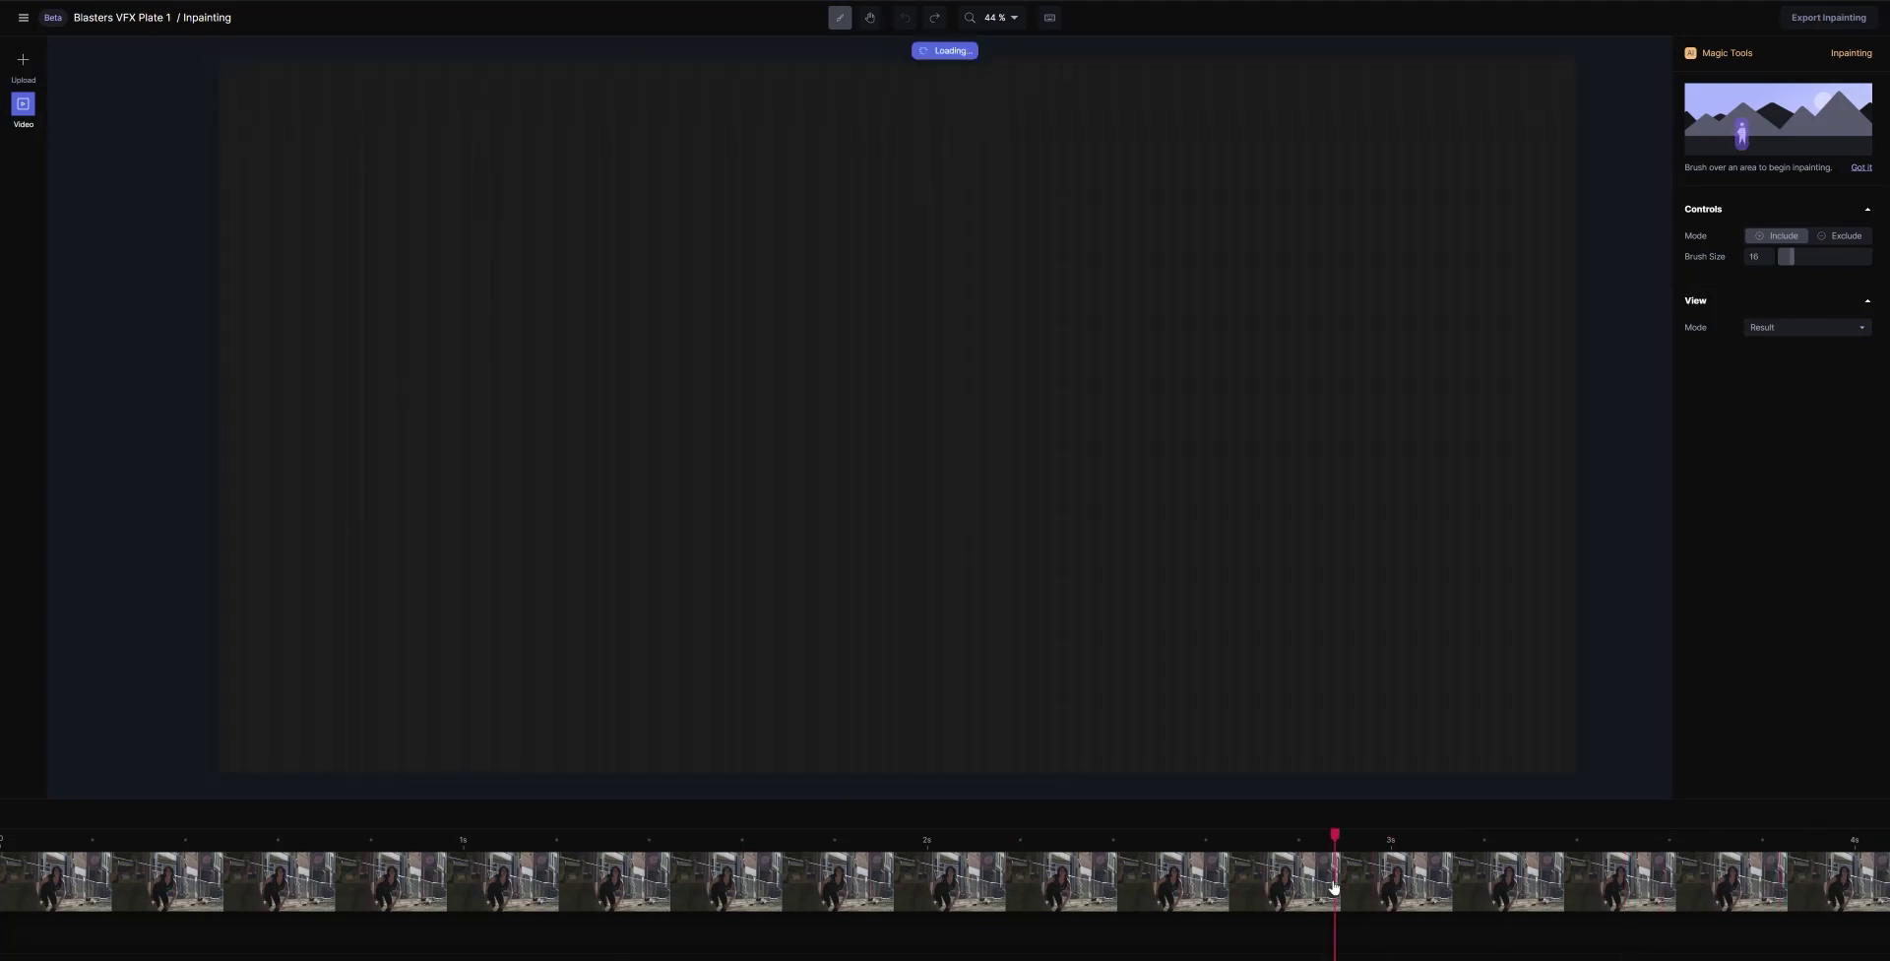
drag(1333, 838, 1226, 940)
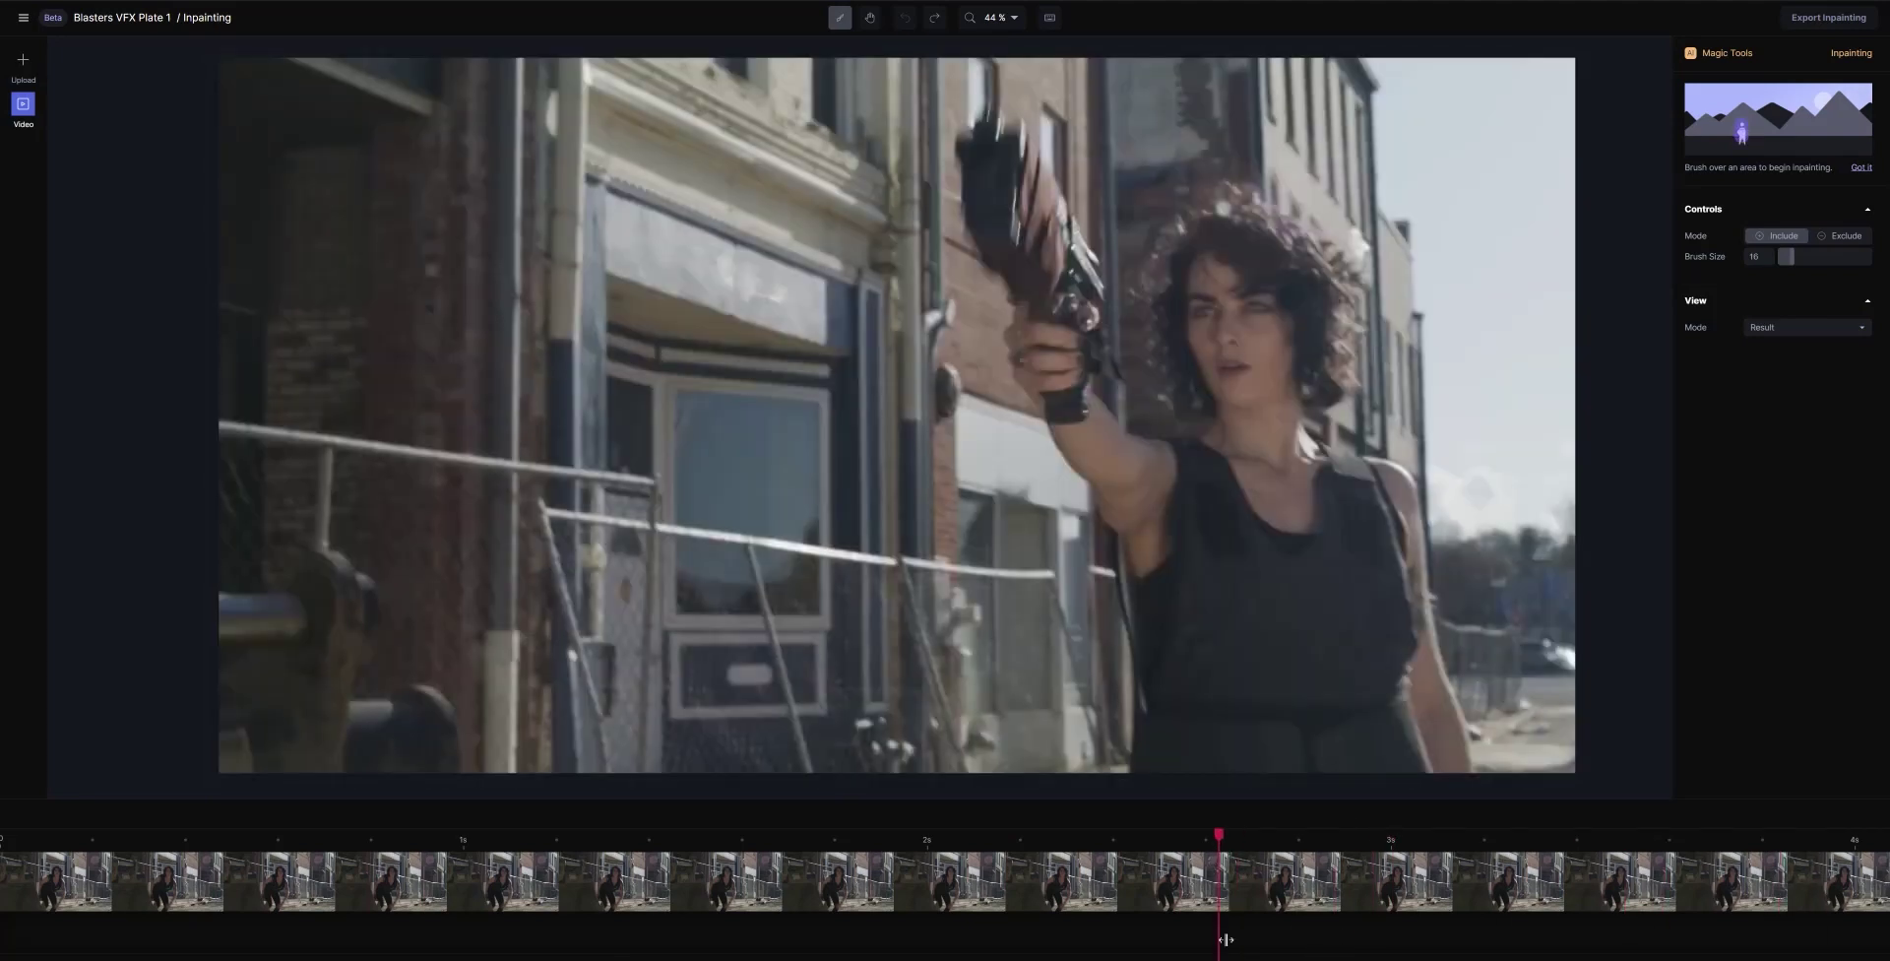
drag(1118, 843, 463, 837)
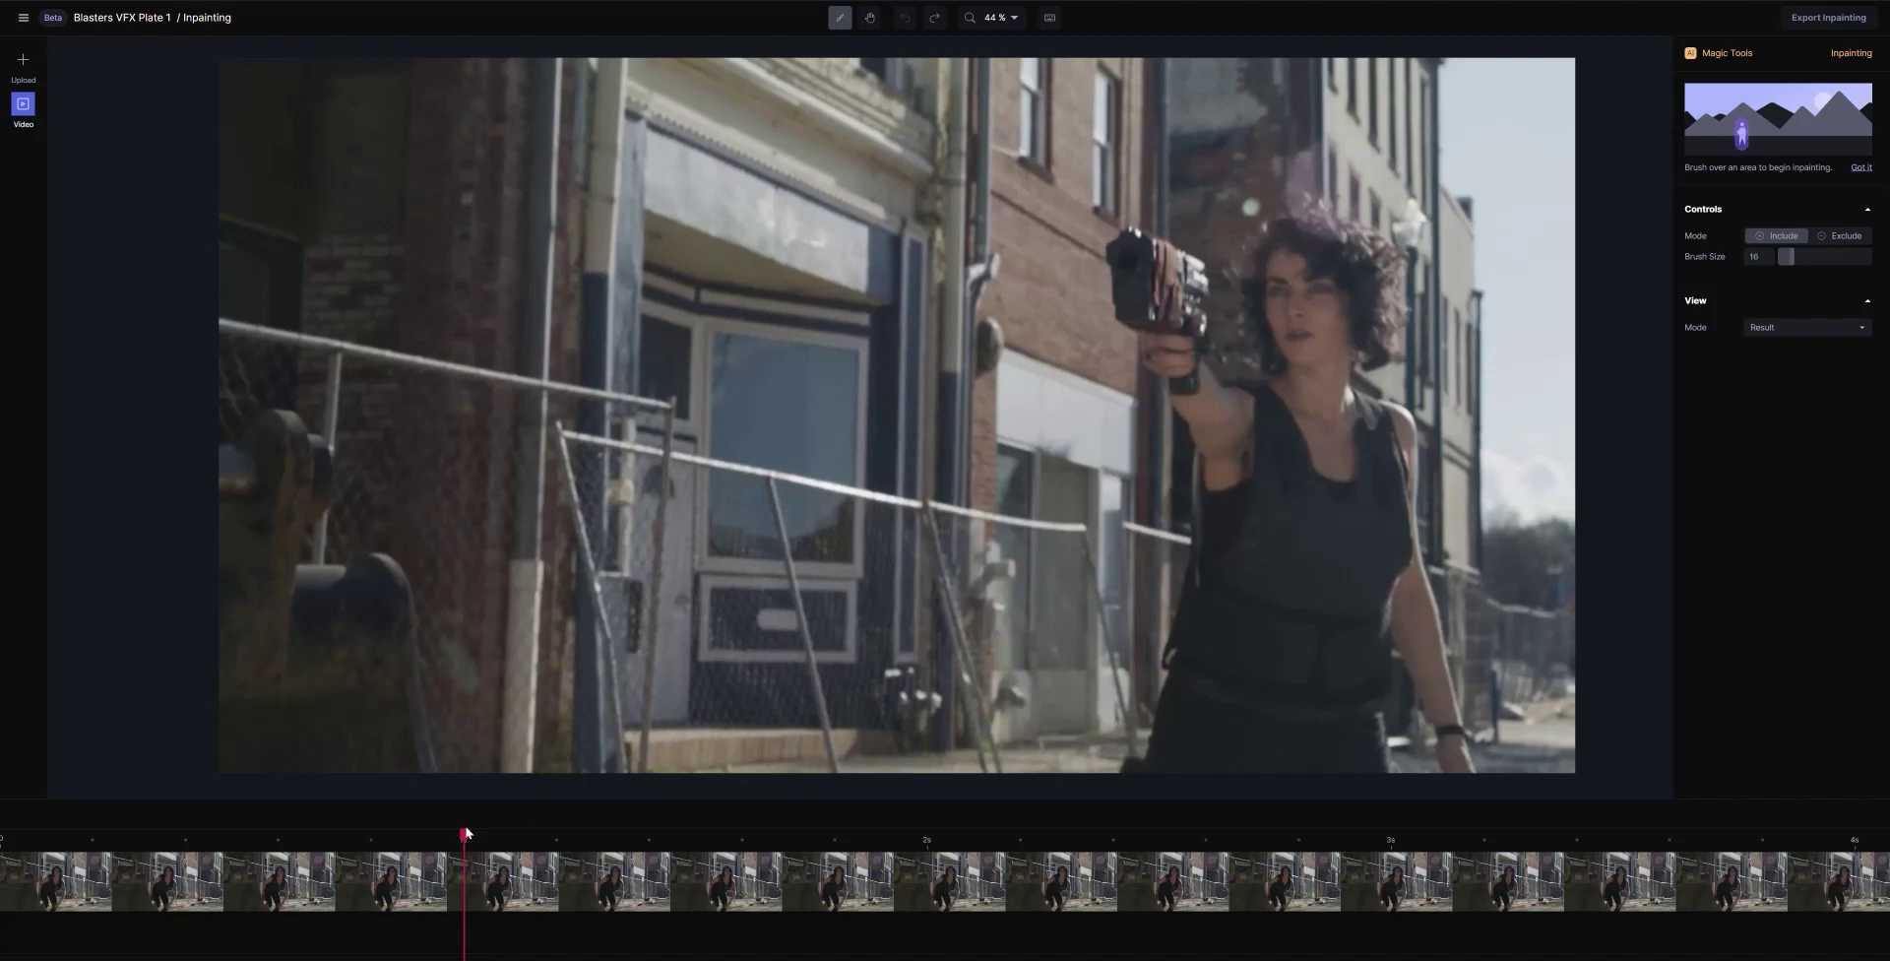
drag(476, 834, 927, 852)
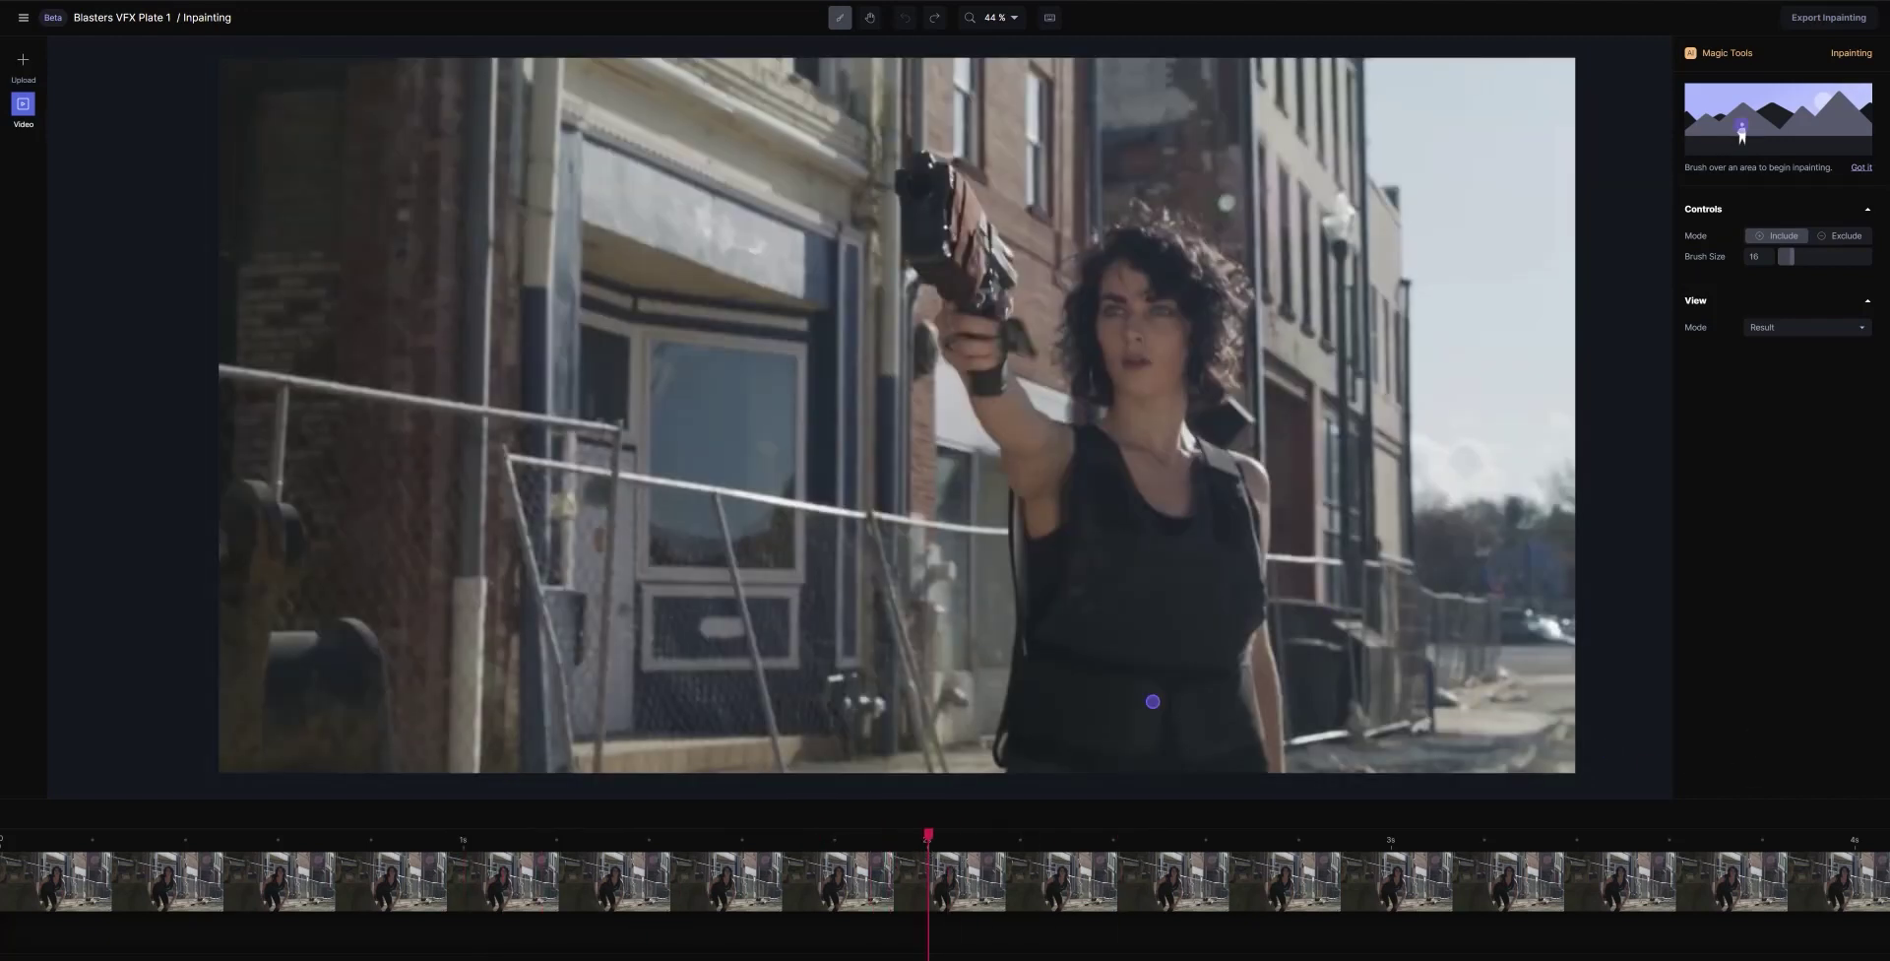
drag(1004, 834, 636, 870)
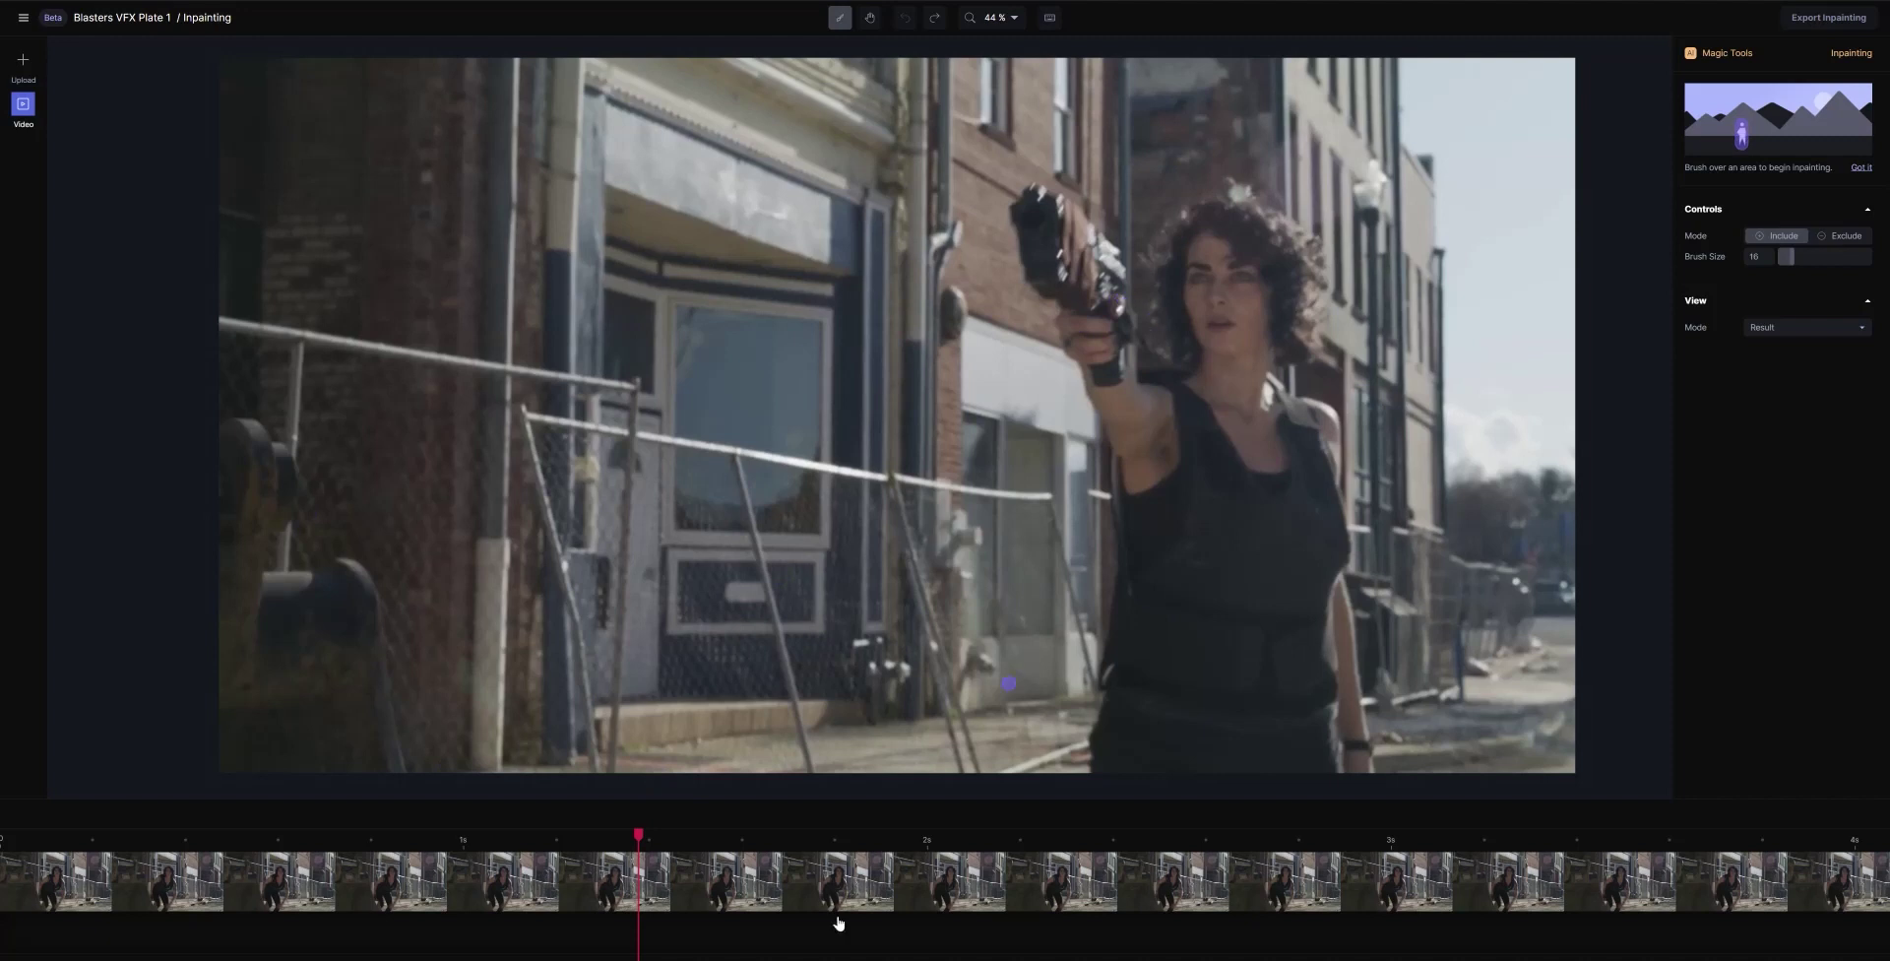
drag(594, 835, 5, 835)
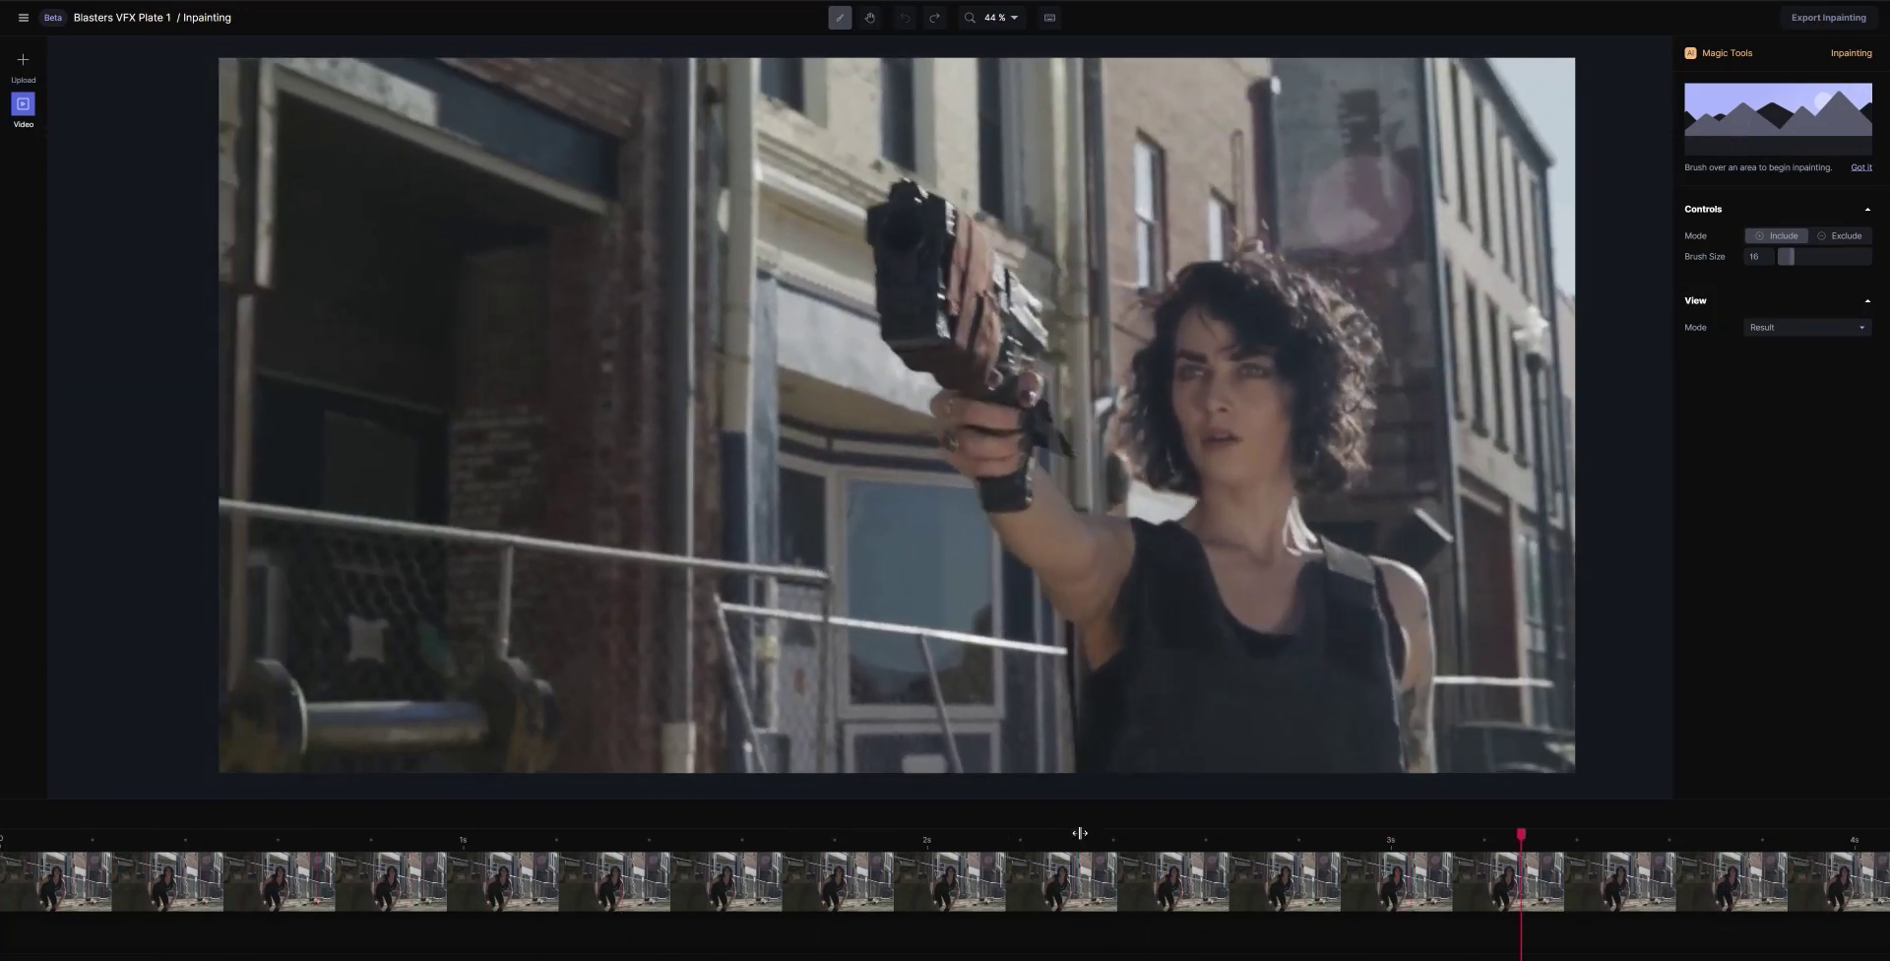
click(947, 867)
click(920, 866)
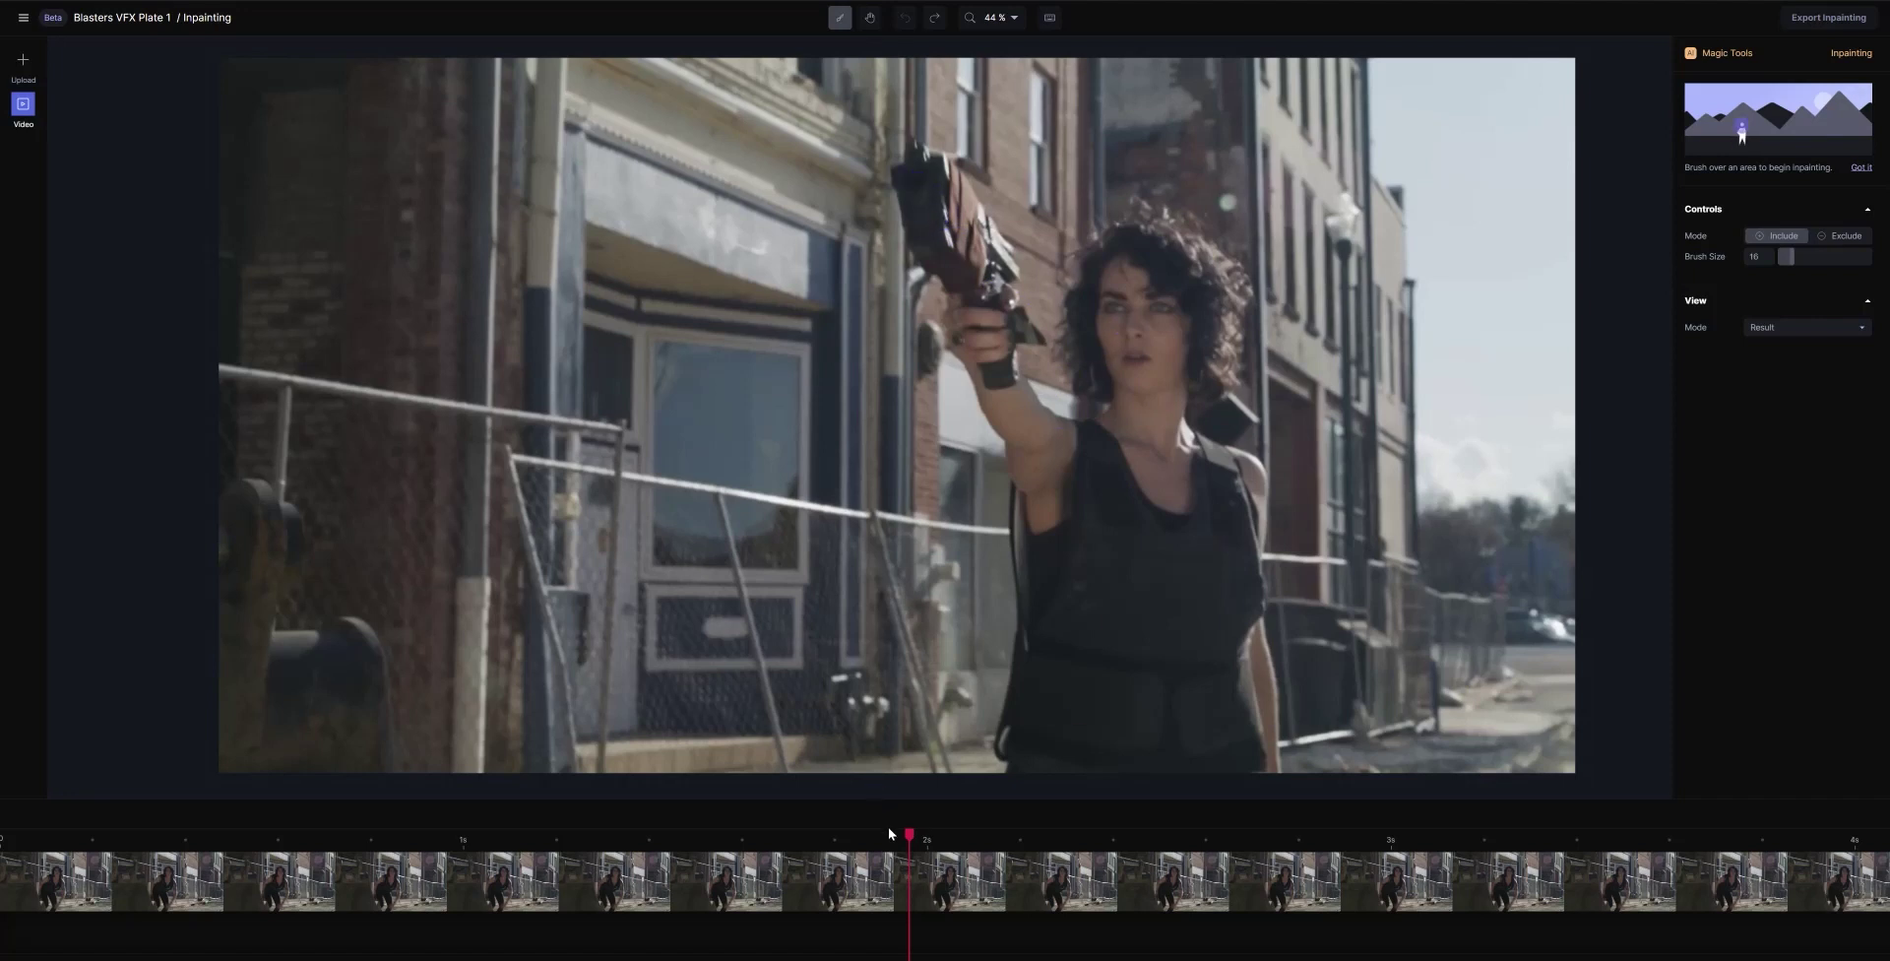
click(492, 864)
click(114, 867)
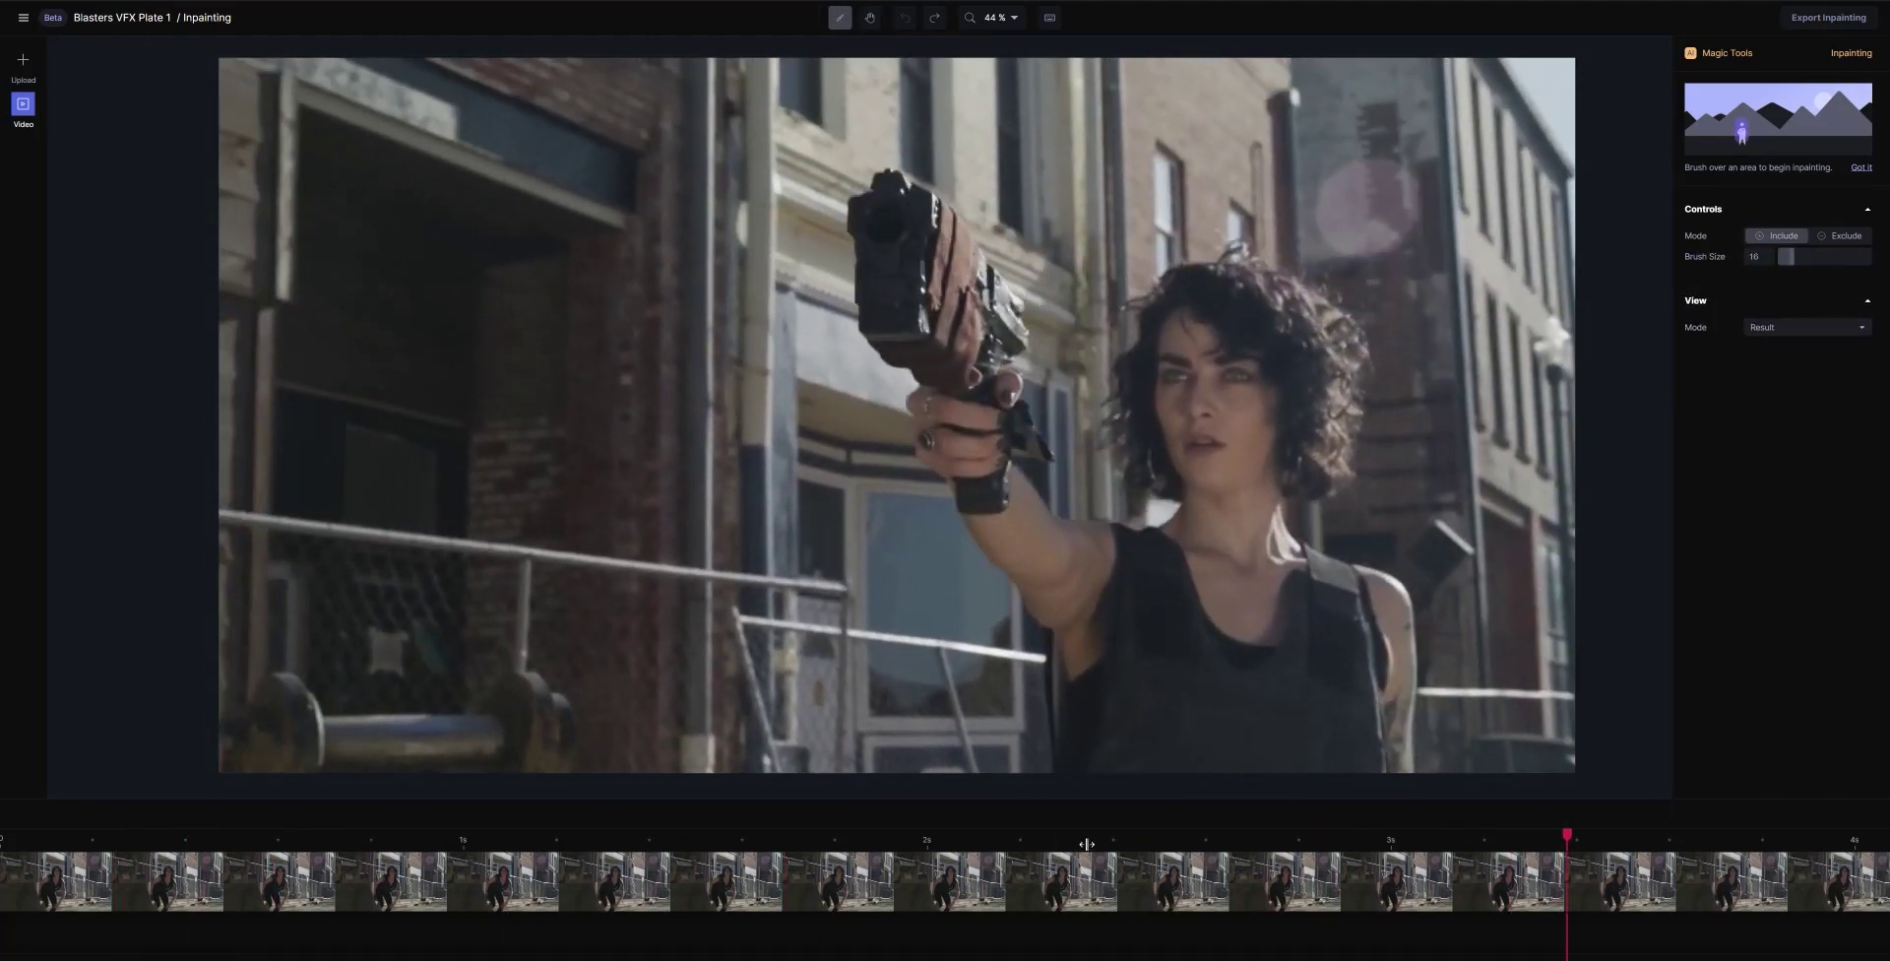
Go to the frame at about 2.3 s and switch the inpainting view mode to Mask
click(1083, 840)
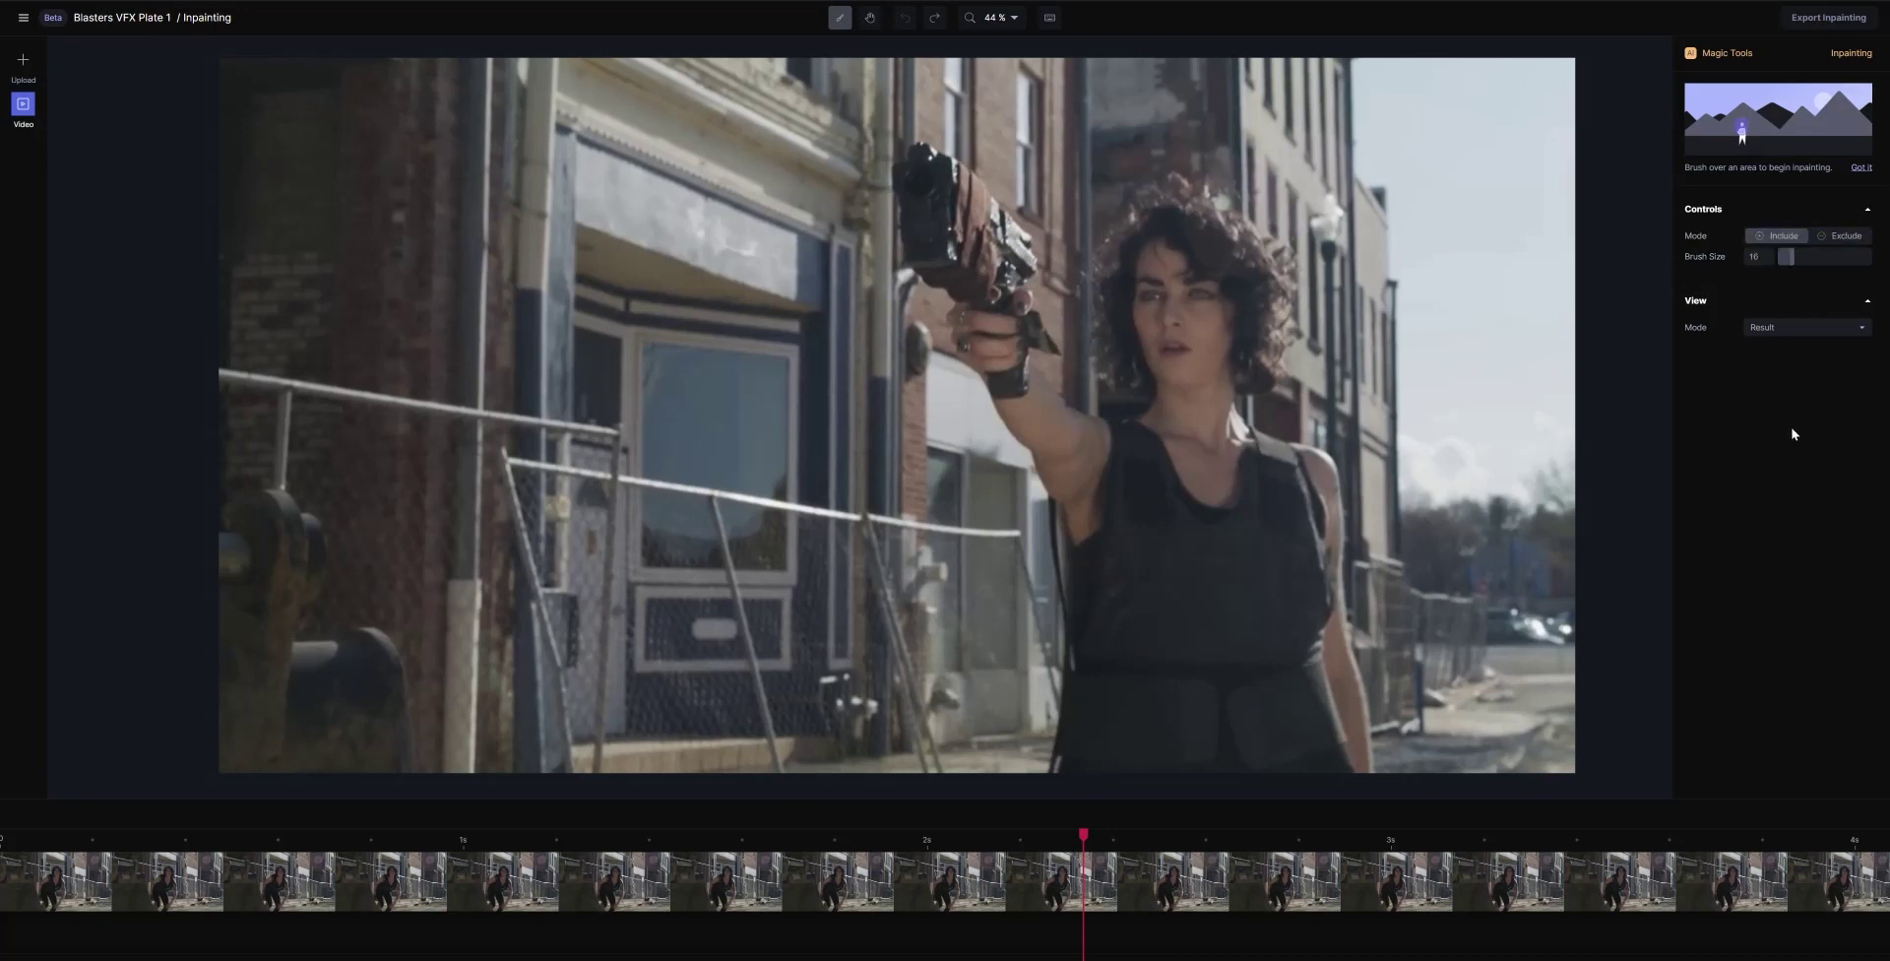
click(1809, 331)
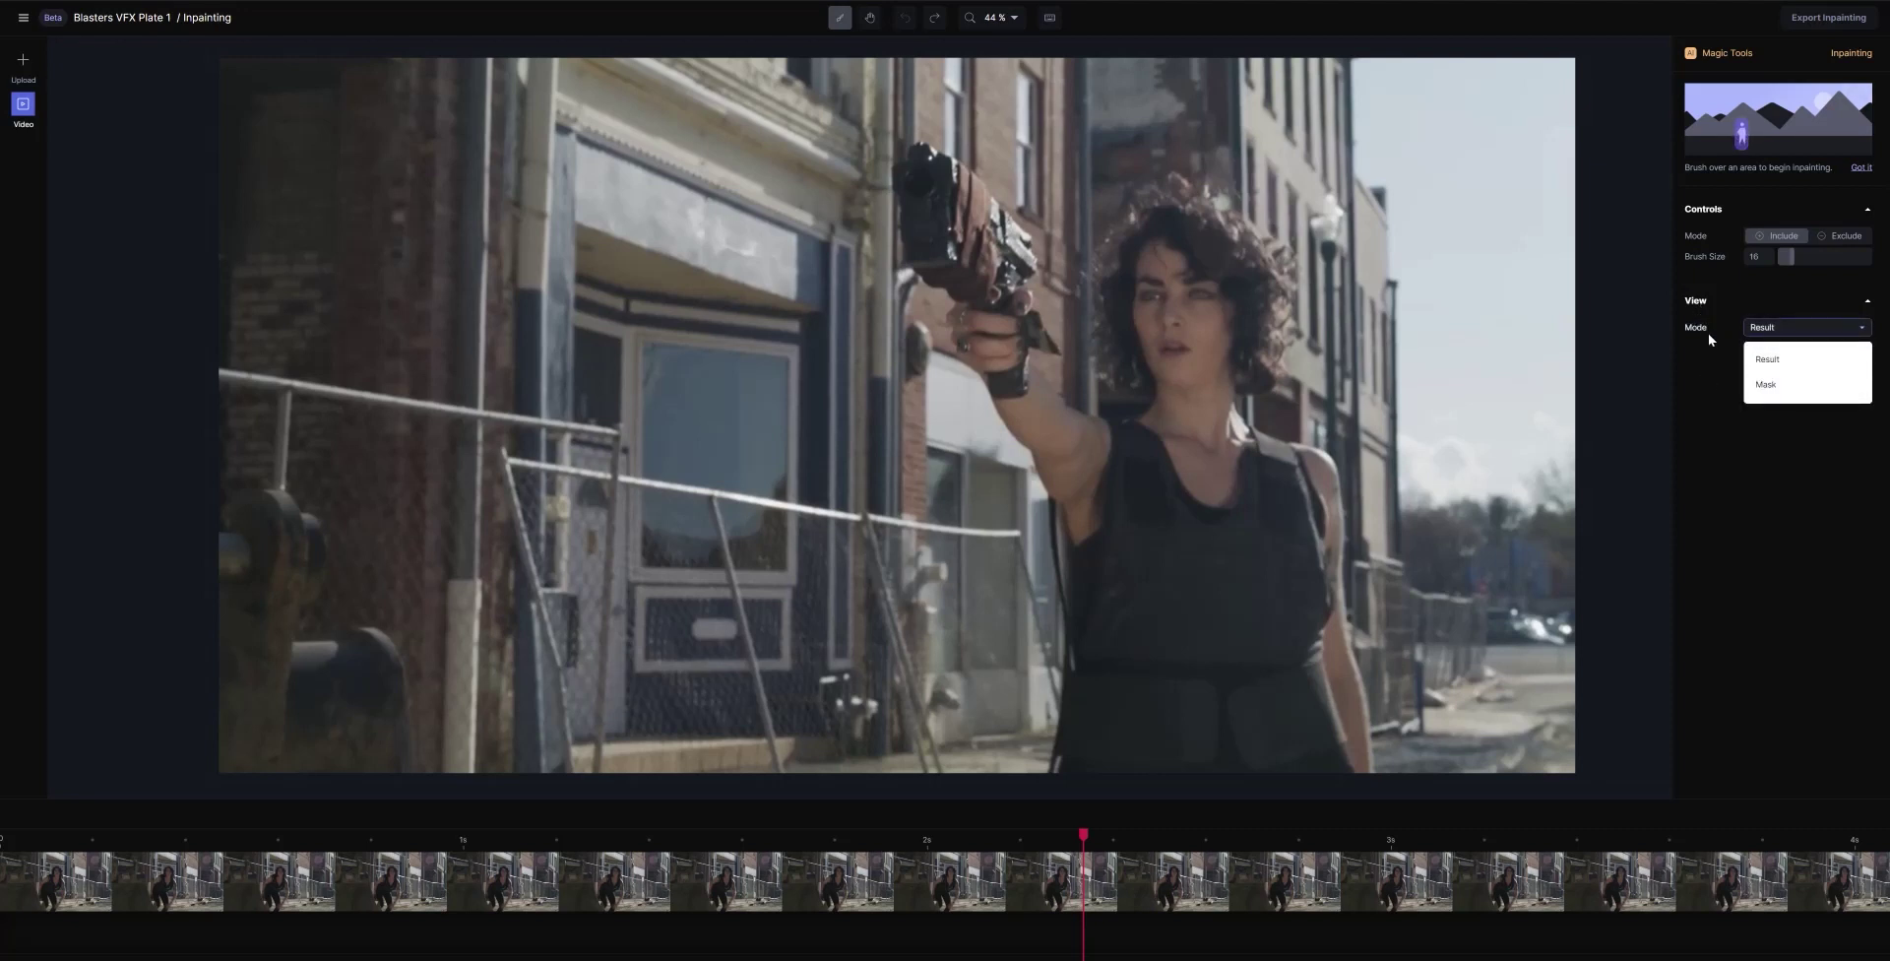
click(1796, 389)
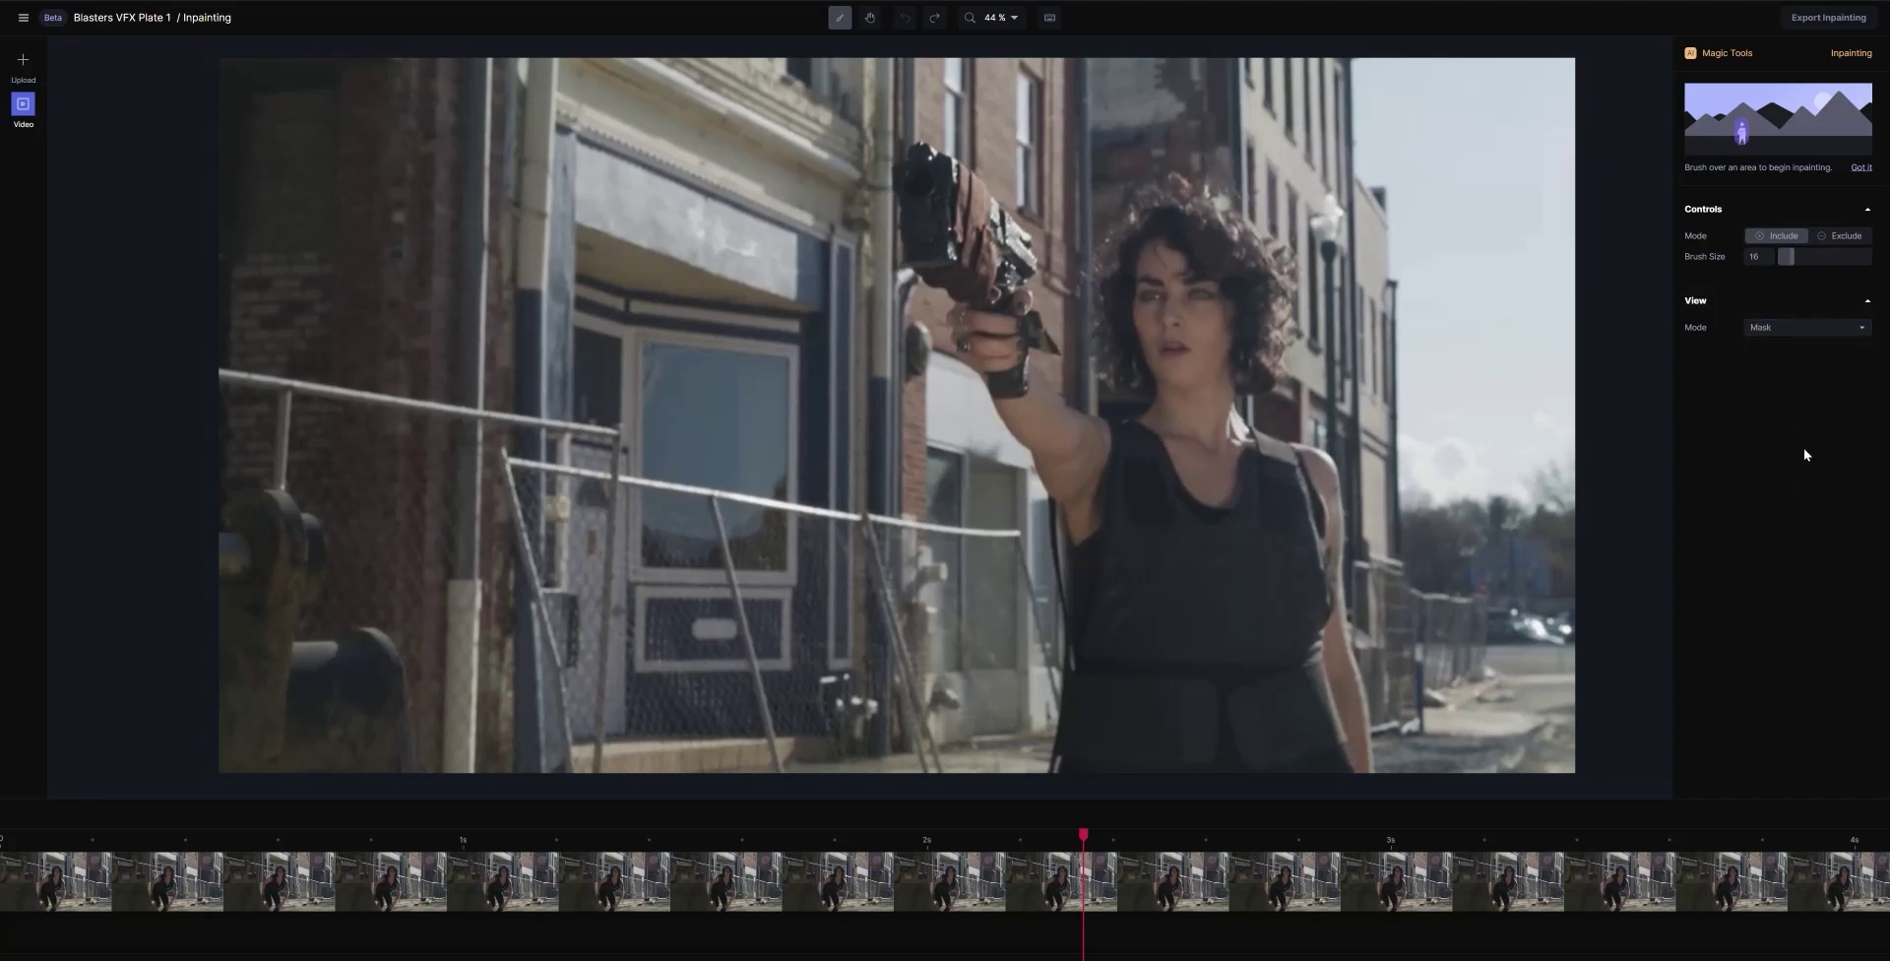
Undo a trial stroke, then use a larger brush to mask the woman's head, torso and both arms
drag(1174, 288, 1206, 433)
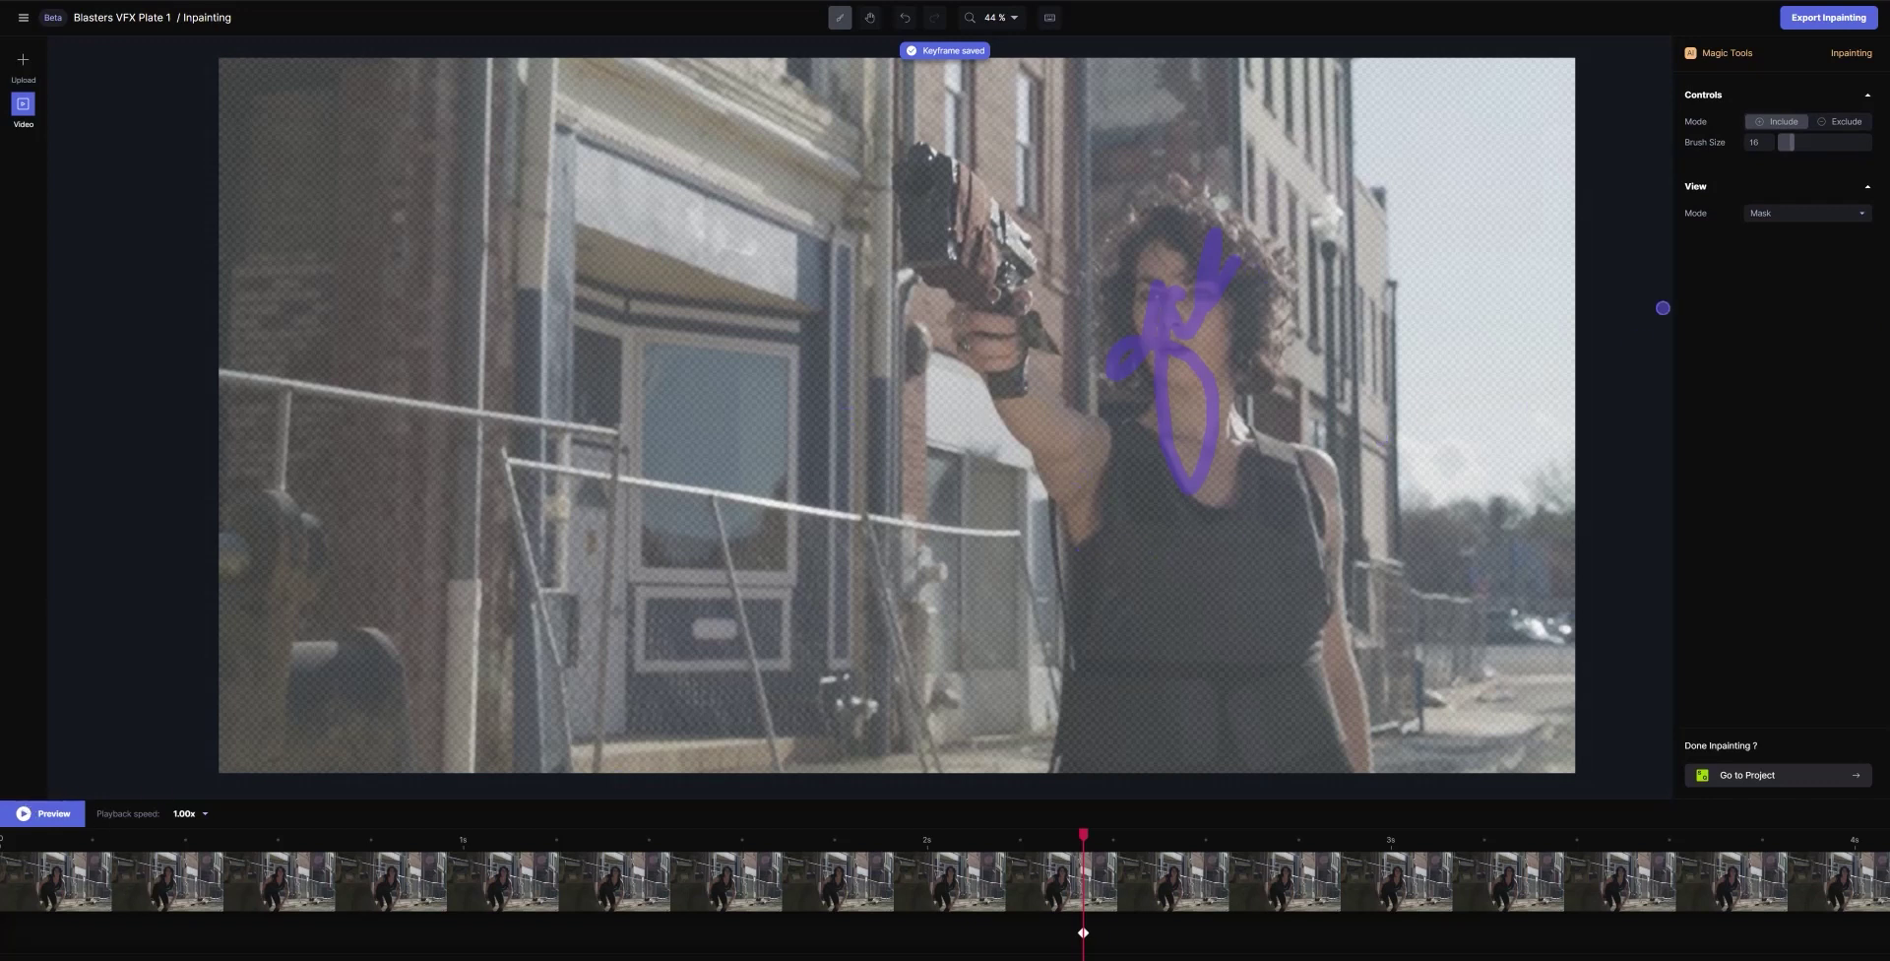
key(ctrl+z)
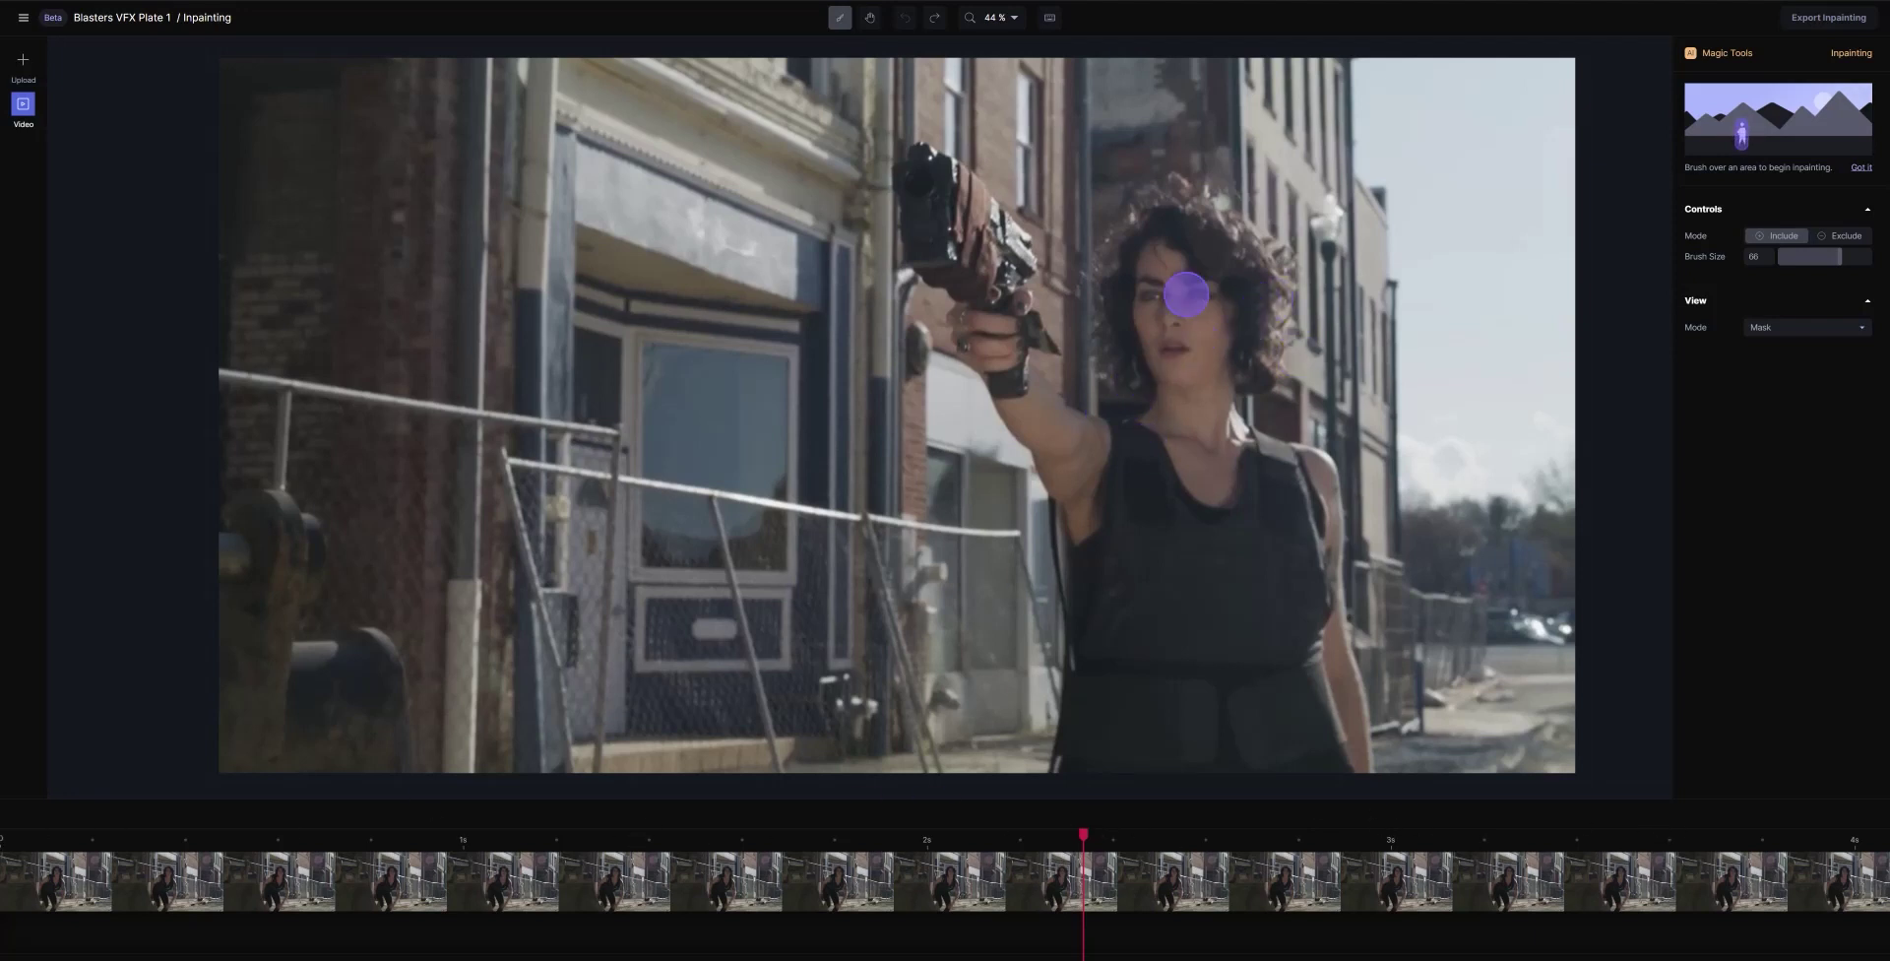
mouse_move(1189, 251)
mouse_down()
mouse_move(1164, 293)
mouse_move(1205, 302)
mouse_move(1181, 265)
mouse_move(1195, 324)
mouse_move(1190, 263)
mouse_move(1210, 302)
mouse_move(1181, 355)
mouse_move(1188, 647)
mouse_move(1156, 777)
mouse_move(1114, 760)
mouse_move(1137, 481)
mouse_move(1271, 716)
mouse_move(1334, 768)
mouse_move(1294, 474)
mouse_move(1225, 488)
mouse_move(1166, 576)
mouse_move(1158, 549)
mouse_move(1161, 765)
mouse_move(1213, 749)
mouse_move(1230, 698)
mouse_move(1276, 766)
mouse_move(1237, 543)
mouse_move(1257, 513)
mouse_move(1211, 518)
mouse_up()
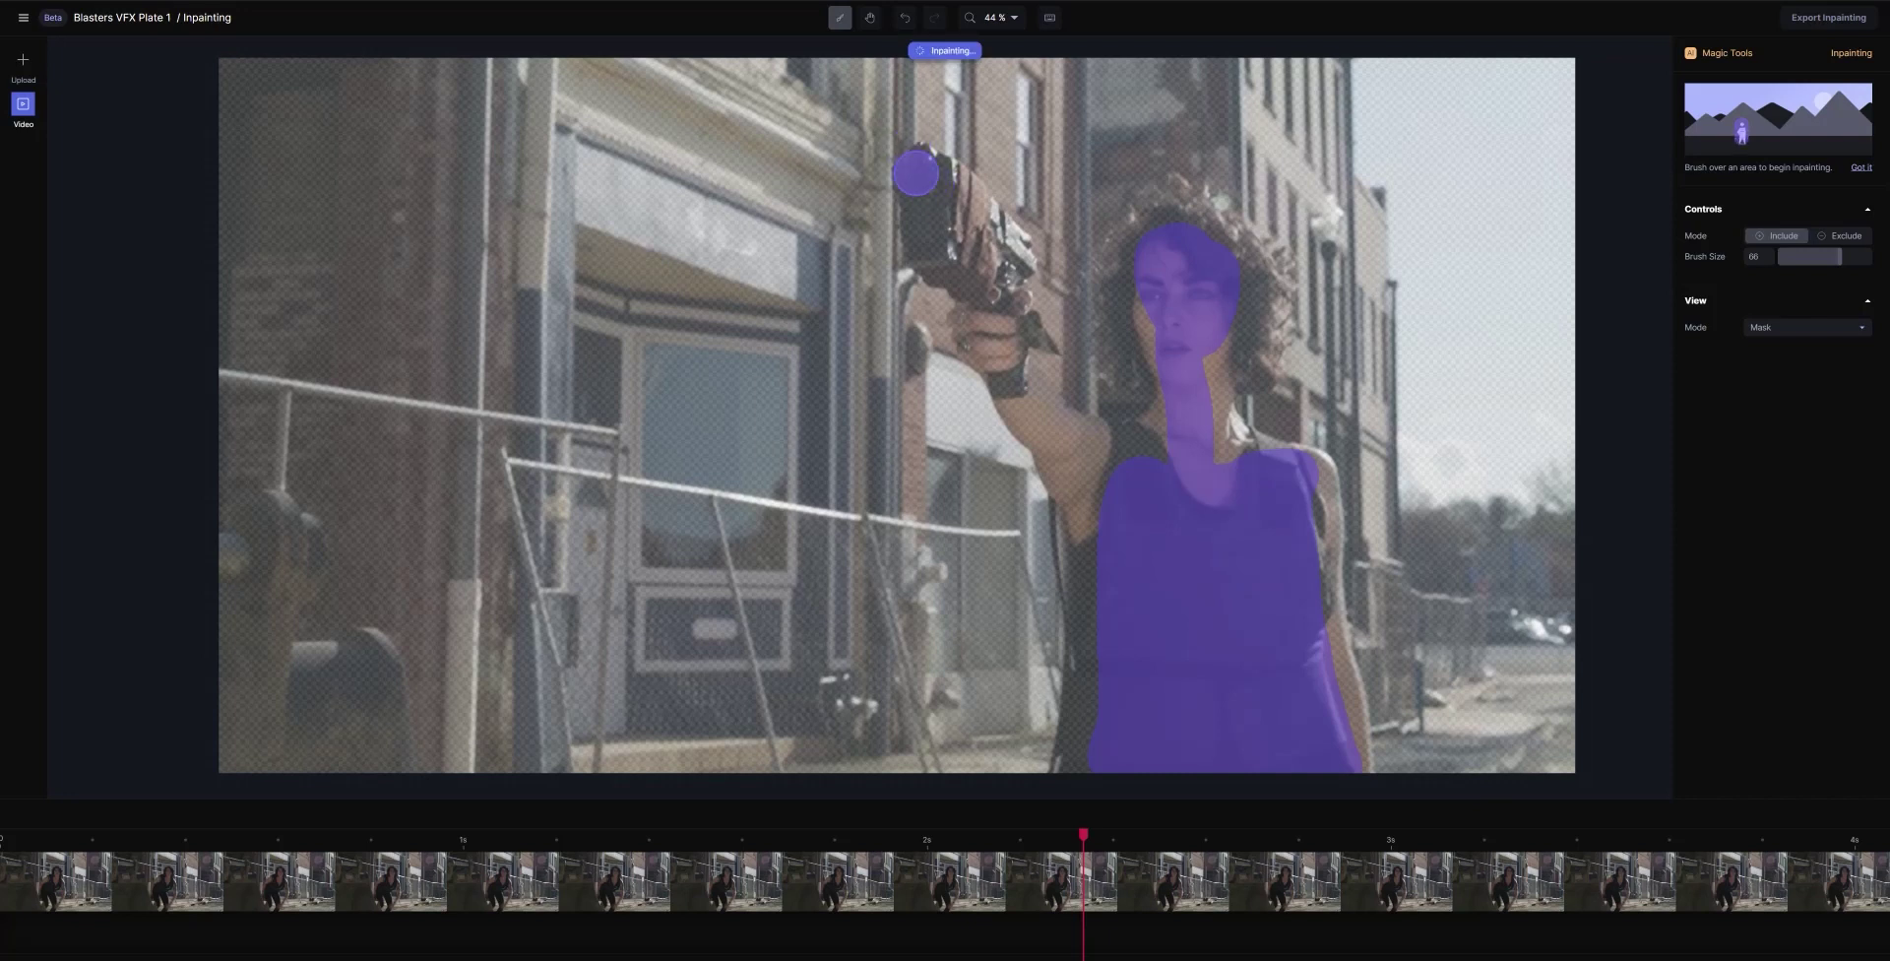
mouse_move(936, 204)
mouse_down()
mouse_move(994, 294)
mouse_move(1024, 418)
mouse_move(1095, 502)
mouse_move(1119, 659)
mouse_move(1093, 773)
mouse_up()
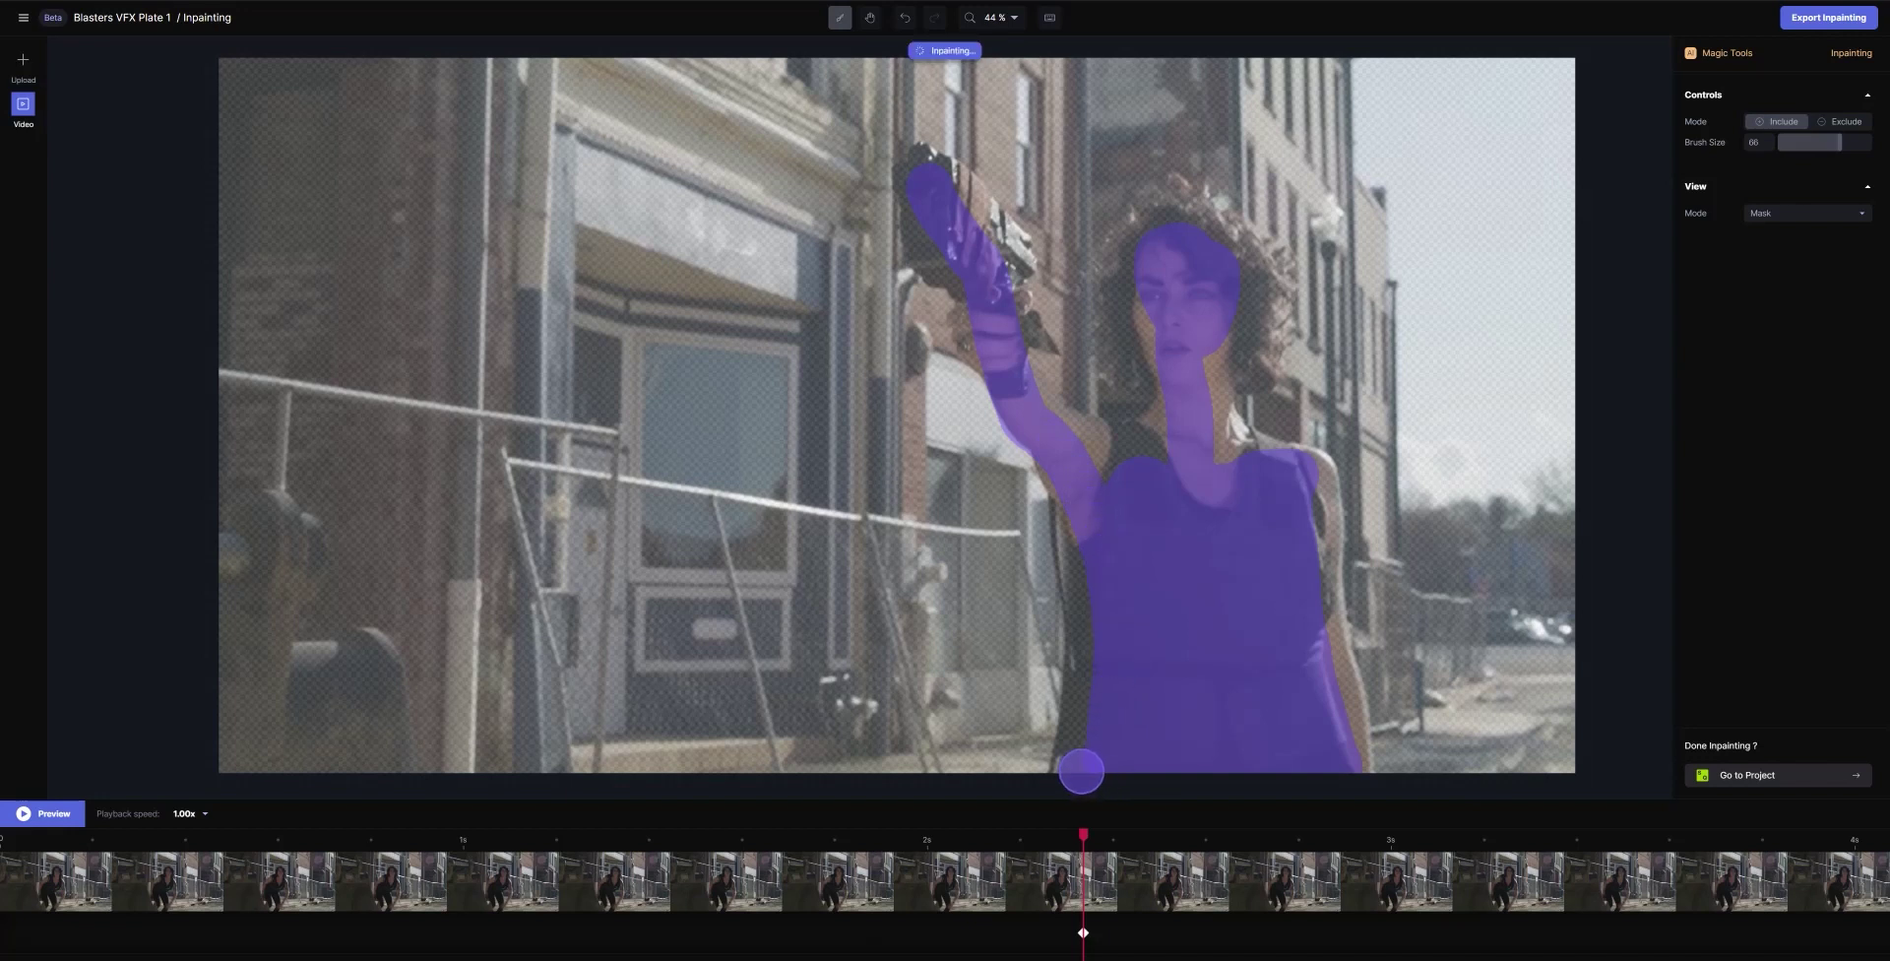
mouse_move(1100, 642)
mouse_down()
mouse_move(1088, 769)
mouse_move(1111, 513)
mouse_move(1076, 431)
mouse_move(1156, 452)
mouse_move(1167, 420)
mouse_move(1172, 441)
mouse_move(1183, 387)
mouse_move(1146, 275)
mouse_move(1191, 383)
mouse_move(1234, 298)
mouse_move(1231, 267)
mouse_move(1160, 231)
mouse_move(1139, 335)
mouse_move(1172, 366)
mouse_move(1190, 456)
mouse_move(1204, 375)
mouse_move(1220, 485)
mouse_move(1207, 427)
mouse_up()
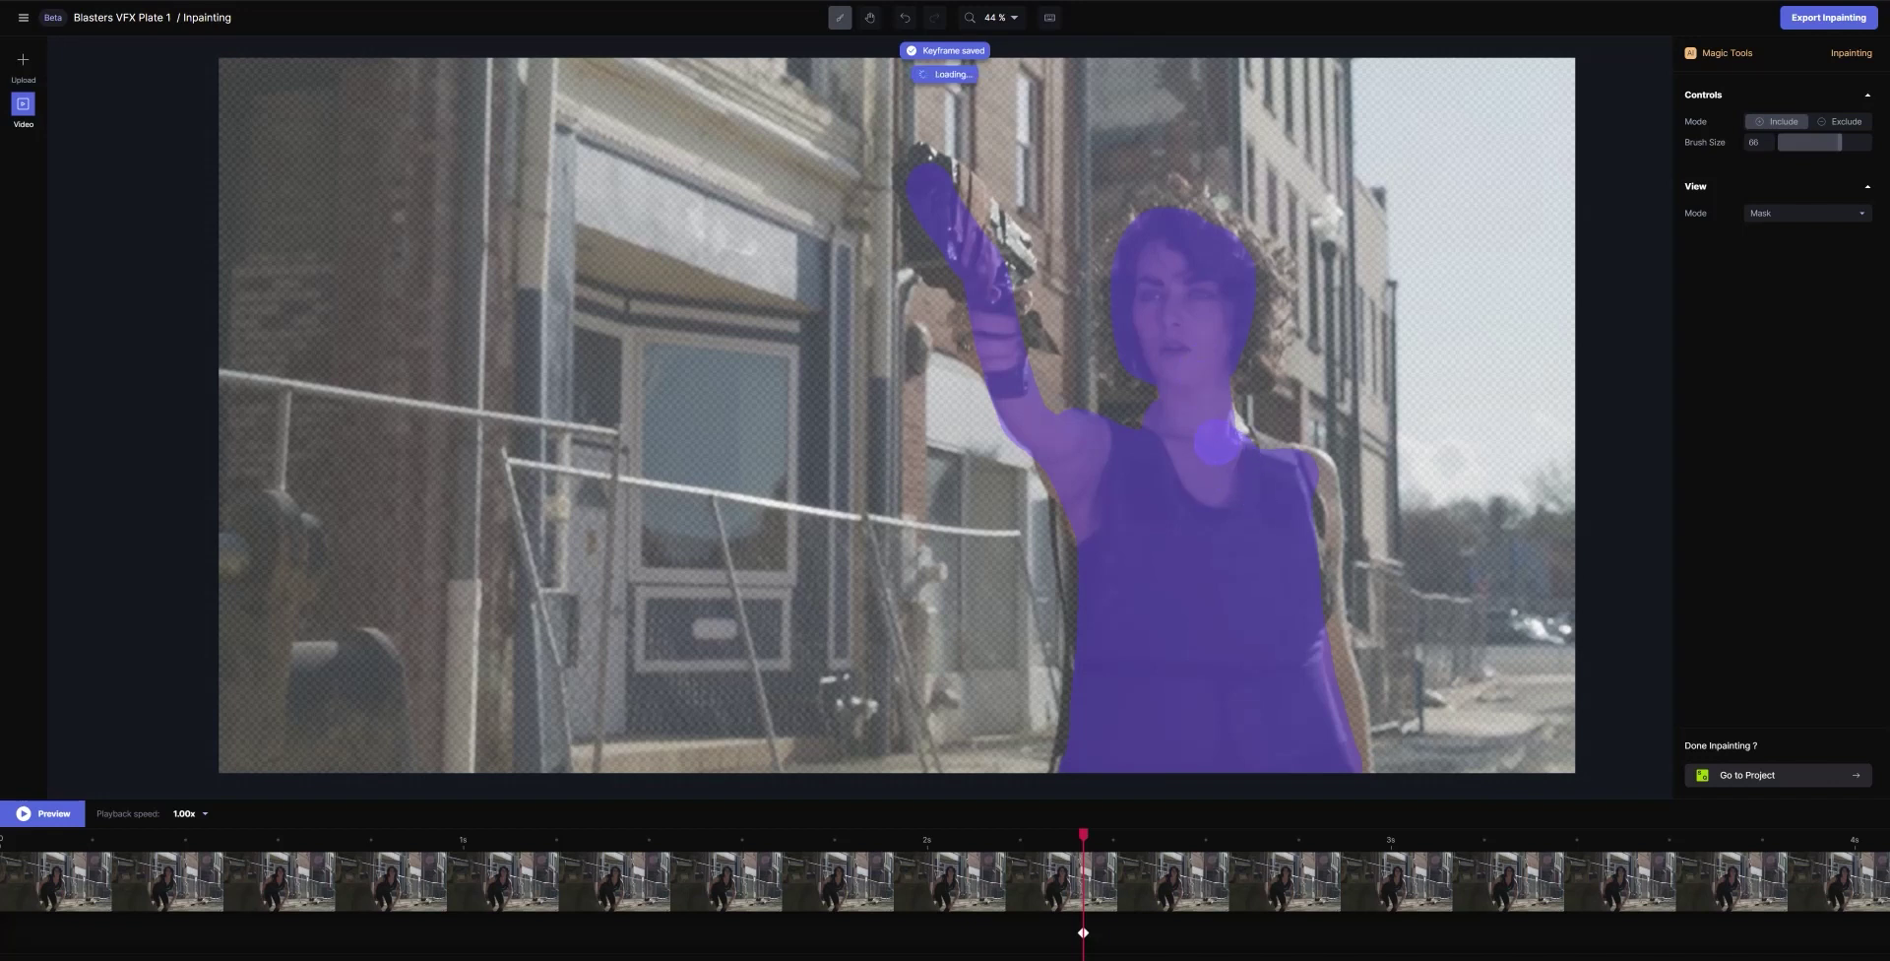
mouse_move(1258, 465)
mouse_down()
mouse_move(1297, 514)
mouse_move(1308, 497)
mouse_move(1333, 759)
mouse_up()
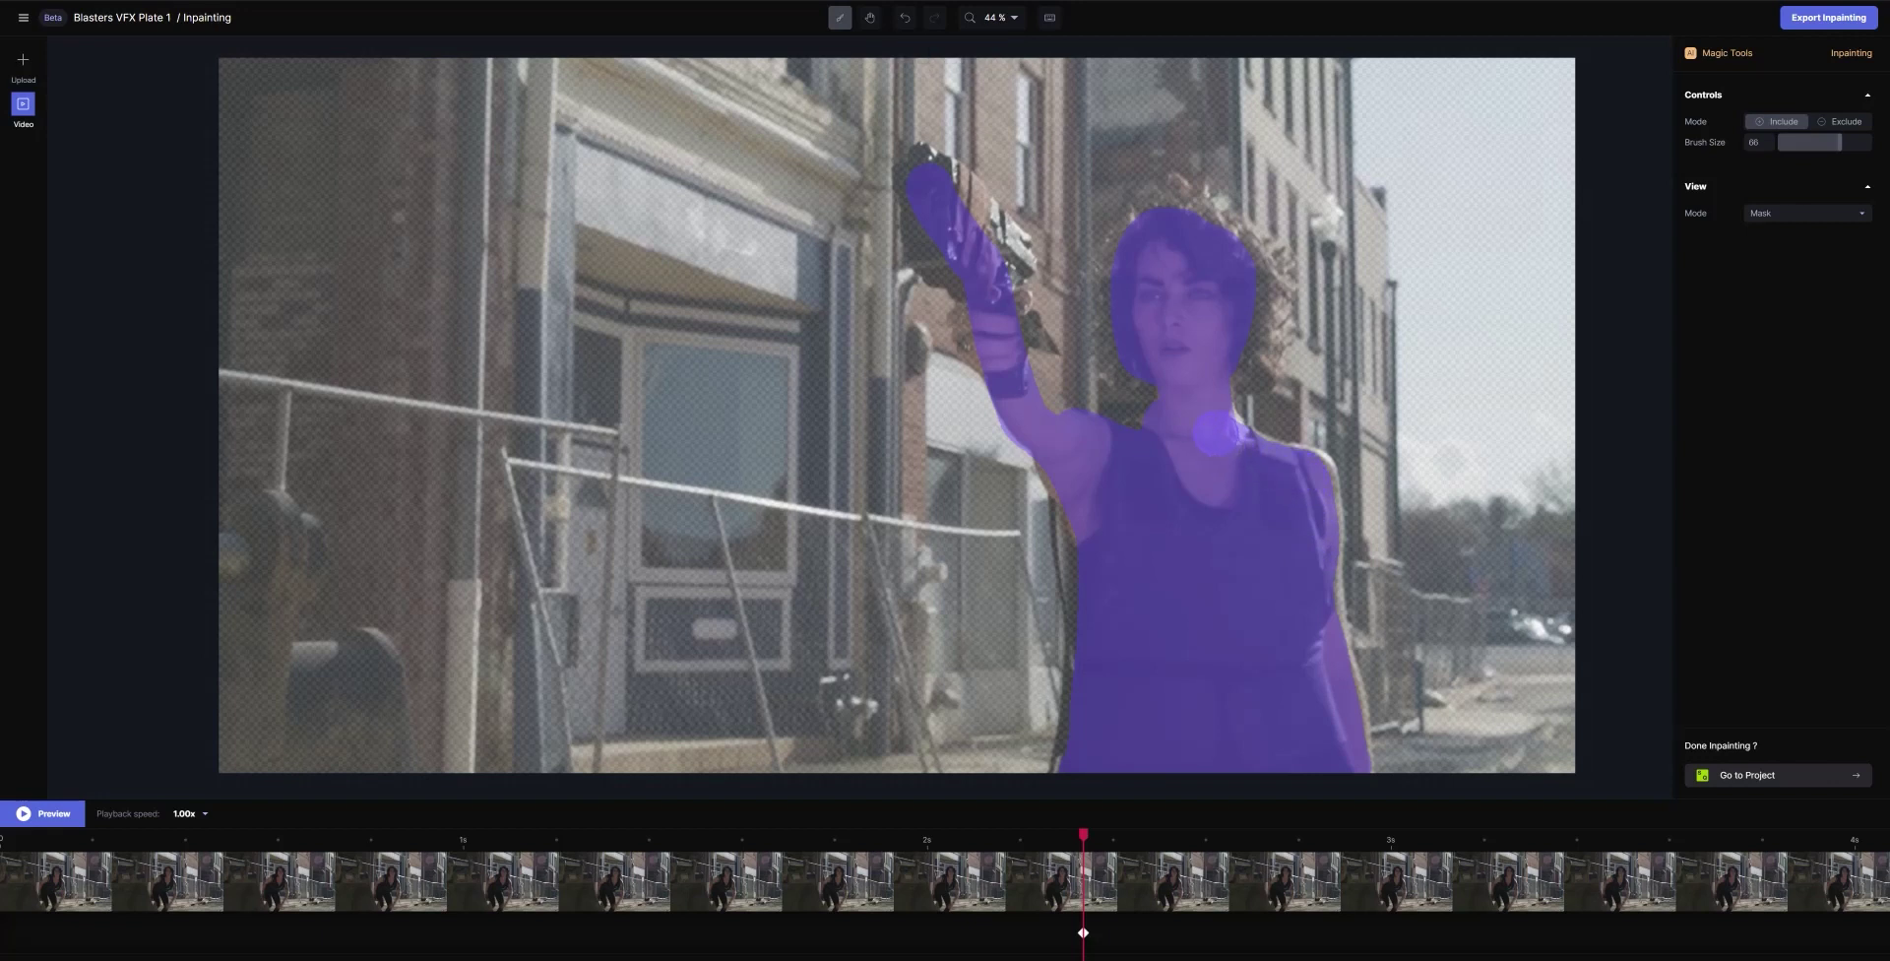
Fill the remaining gaps in the woman's mask and include the pistol and the hand holding it
click(1207, 421)
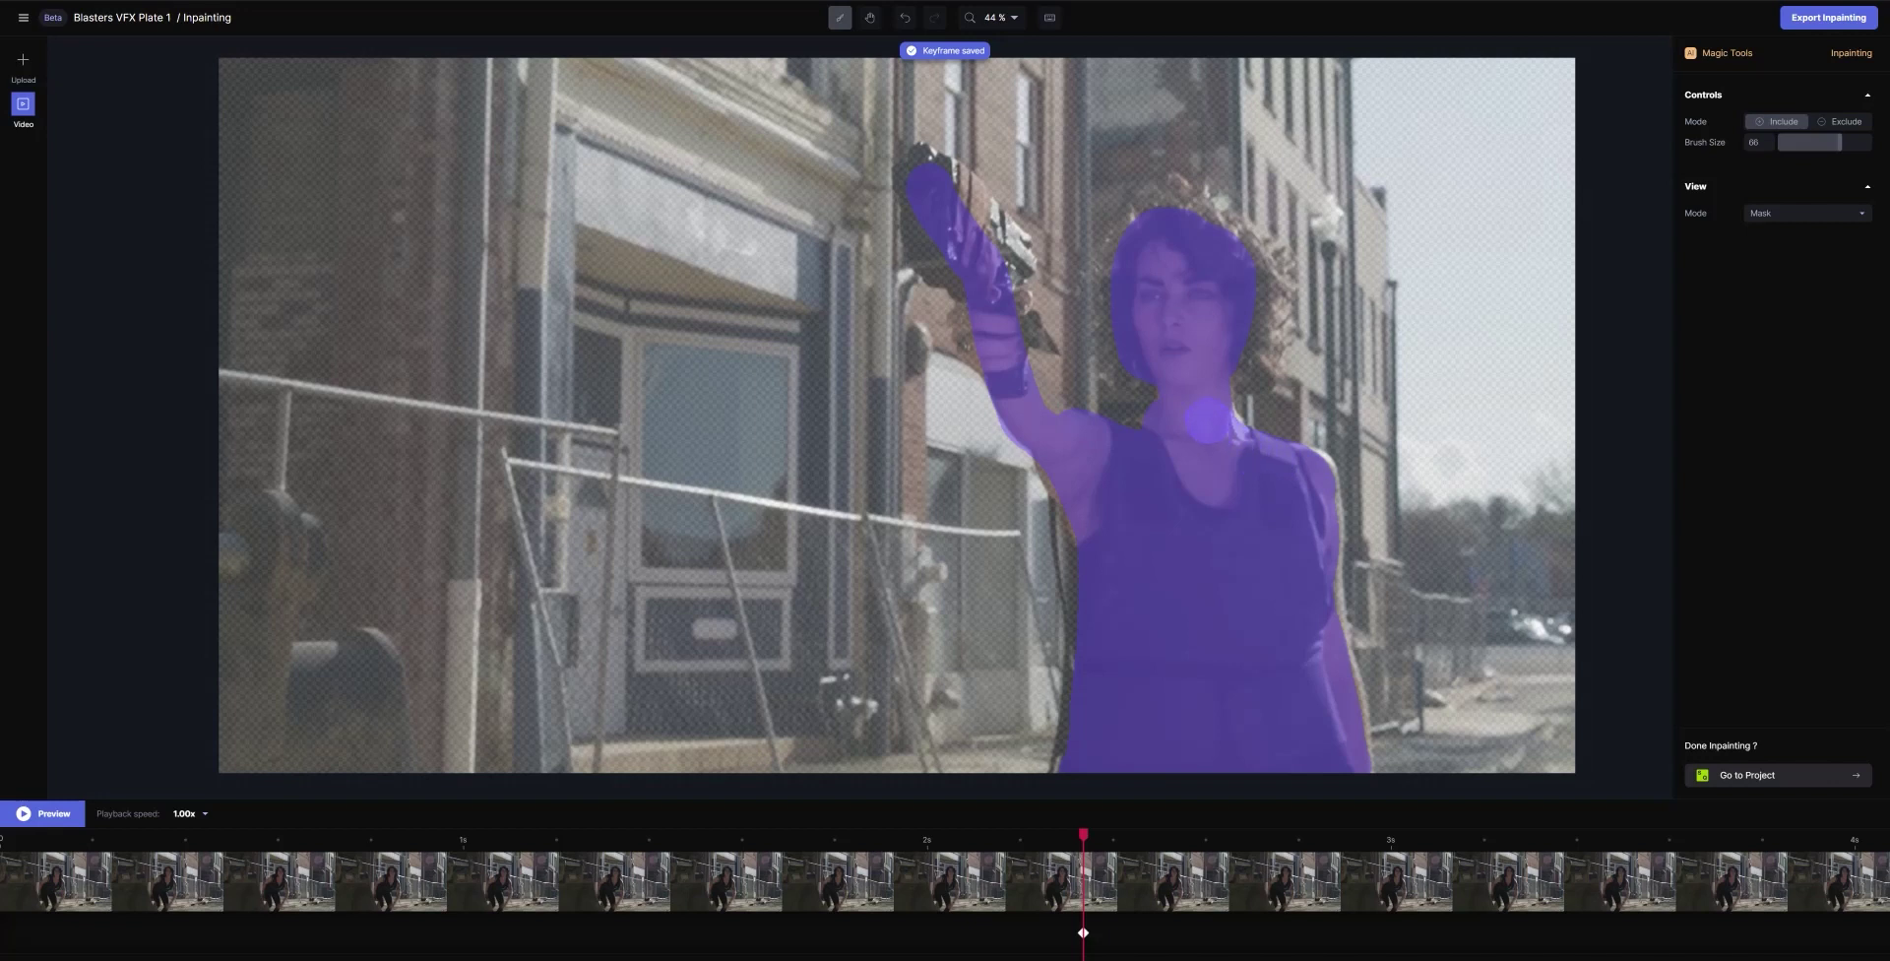
click(1188, 464)
click(1306, 646)
click(1275, 523)
mouse_move(992, 285)
mouse_down()
mouse_move(1014, 246)
mouse_move(970, 221)
mouse_up()
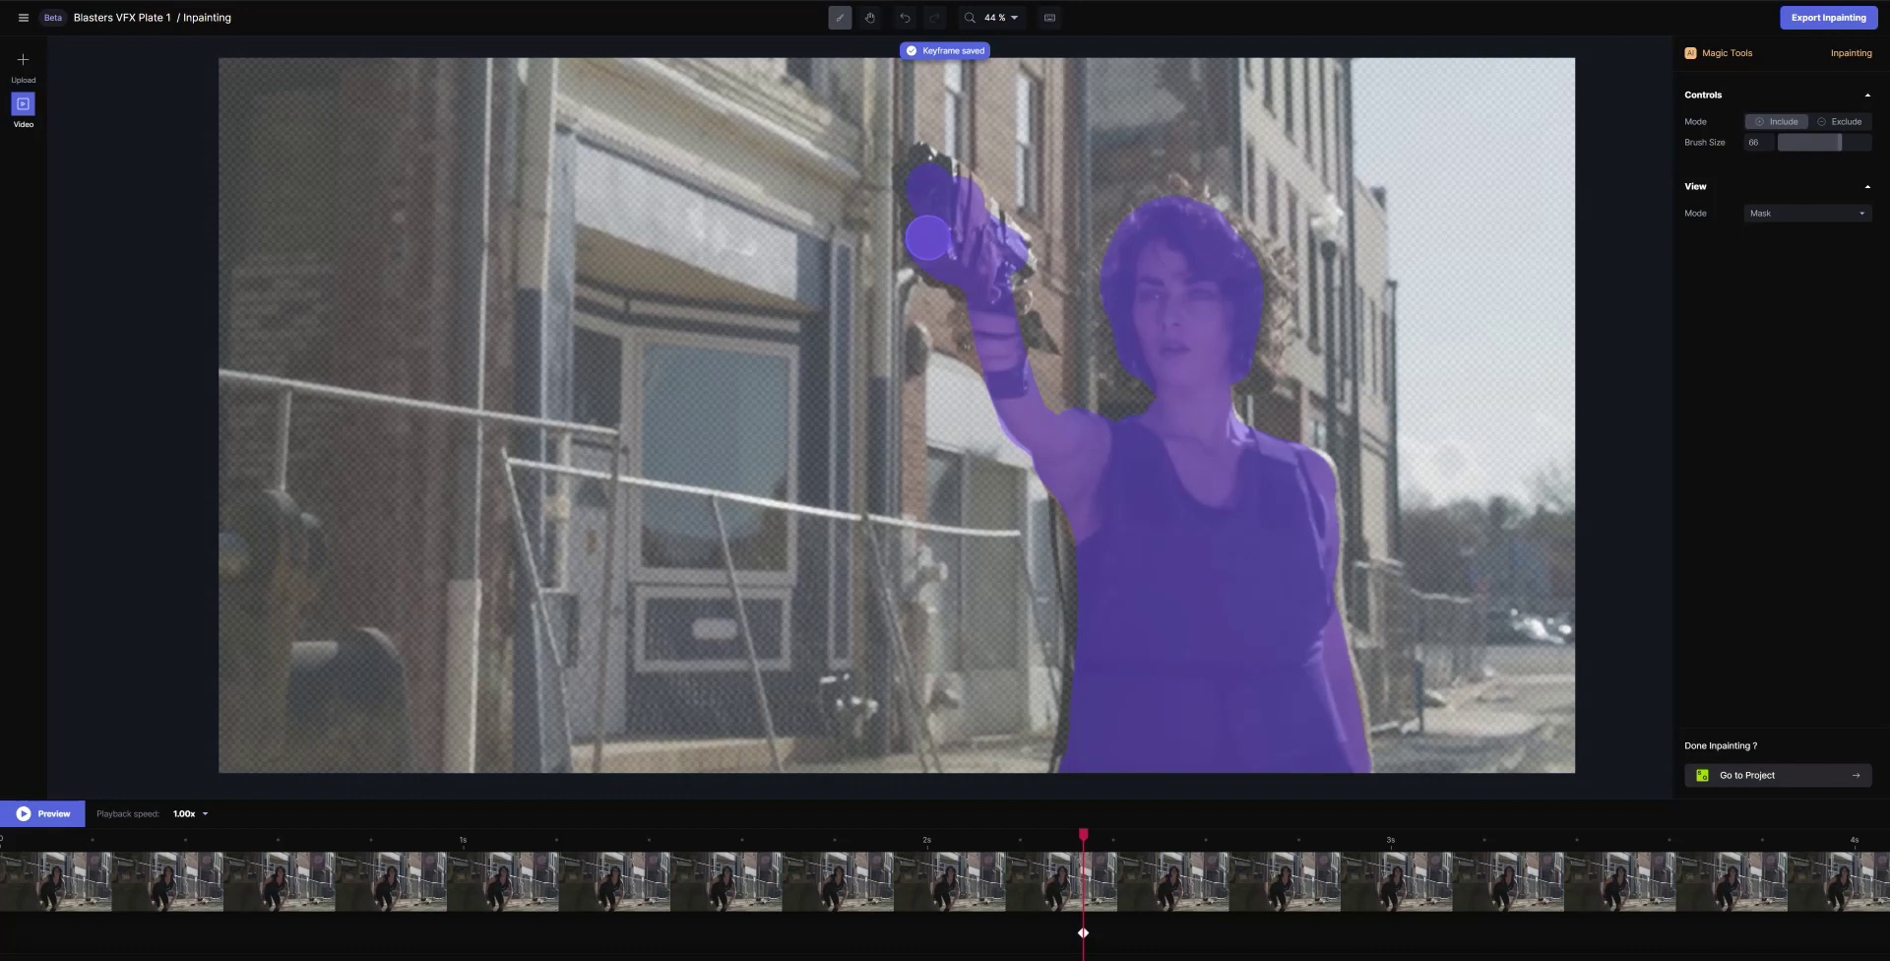
drag(926, 240, 921, 168)
drag(998, 288, 1020, 337)
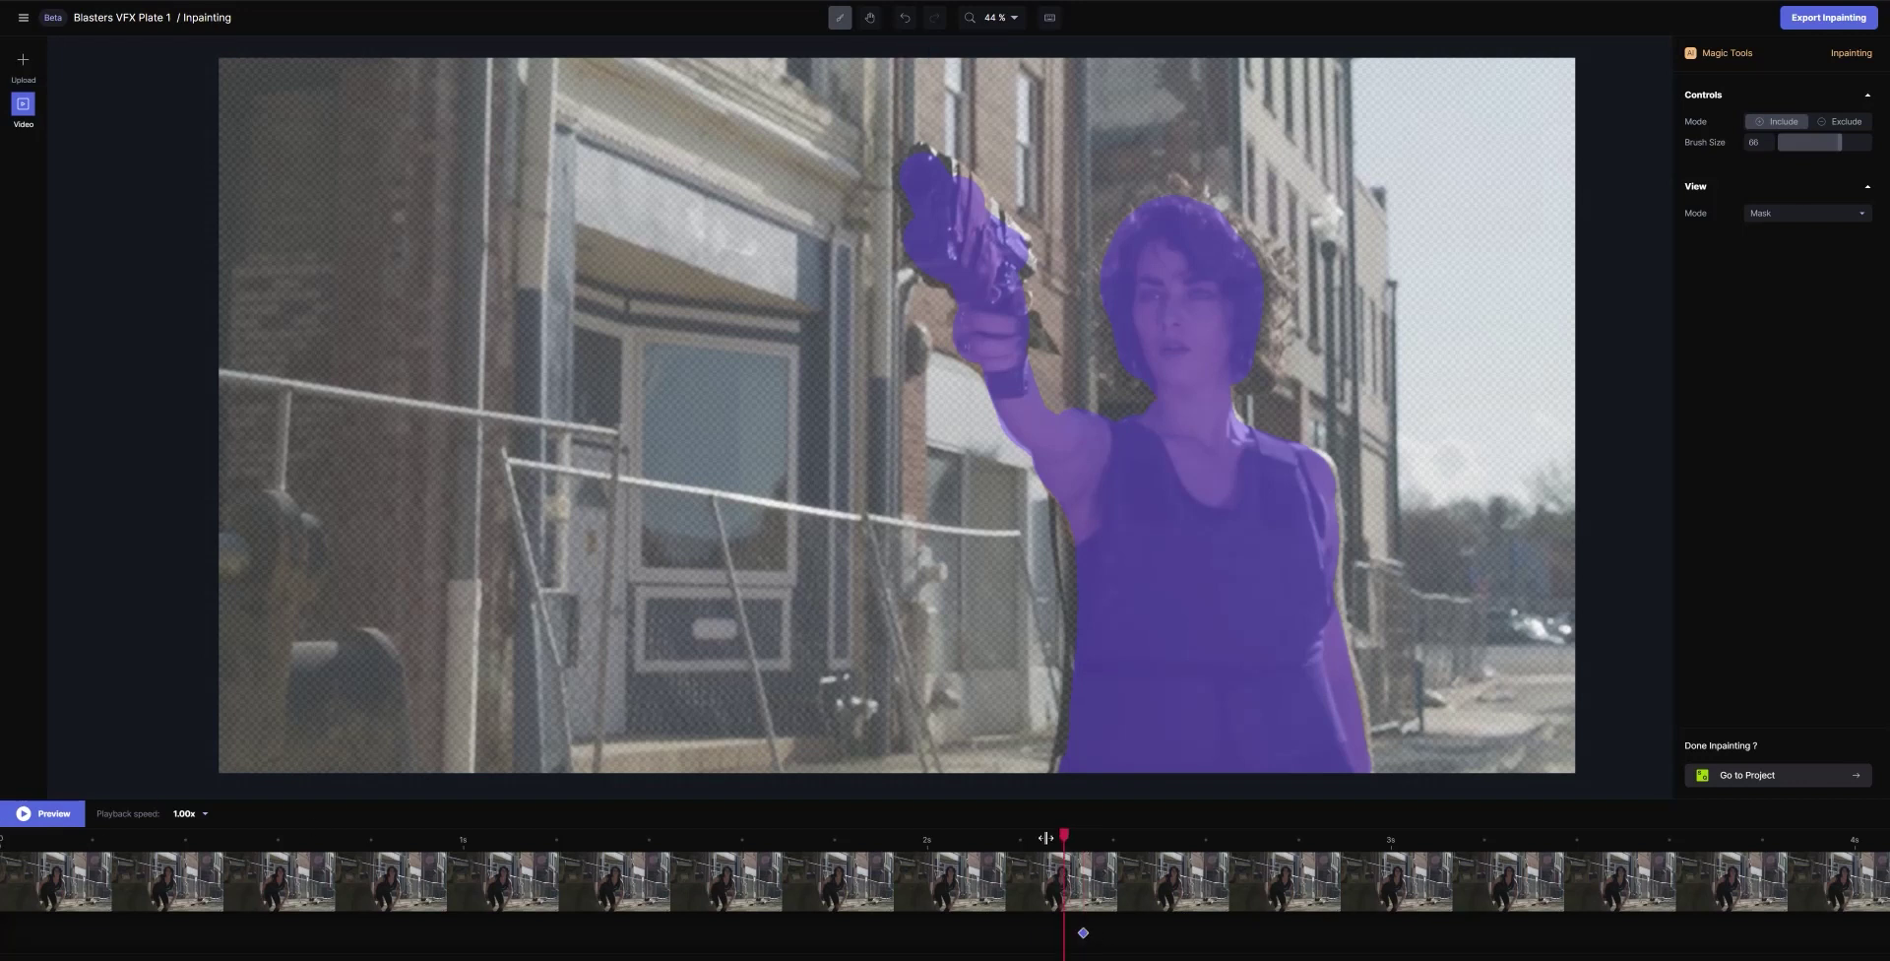
Preview and scrub through the clip to check how the mask tracks the woman
drag(1065, 835, 696, 831)
click(52, 813)
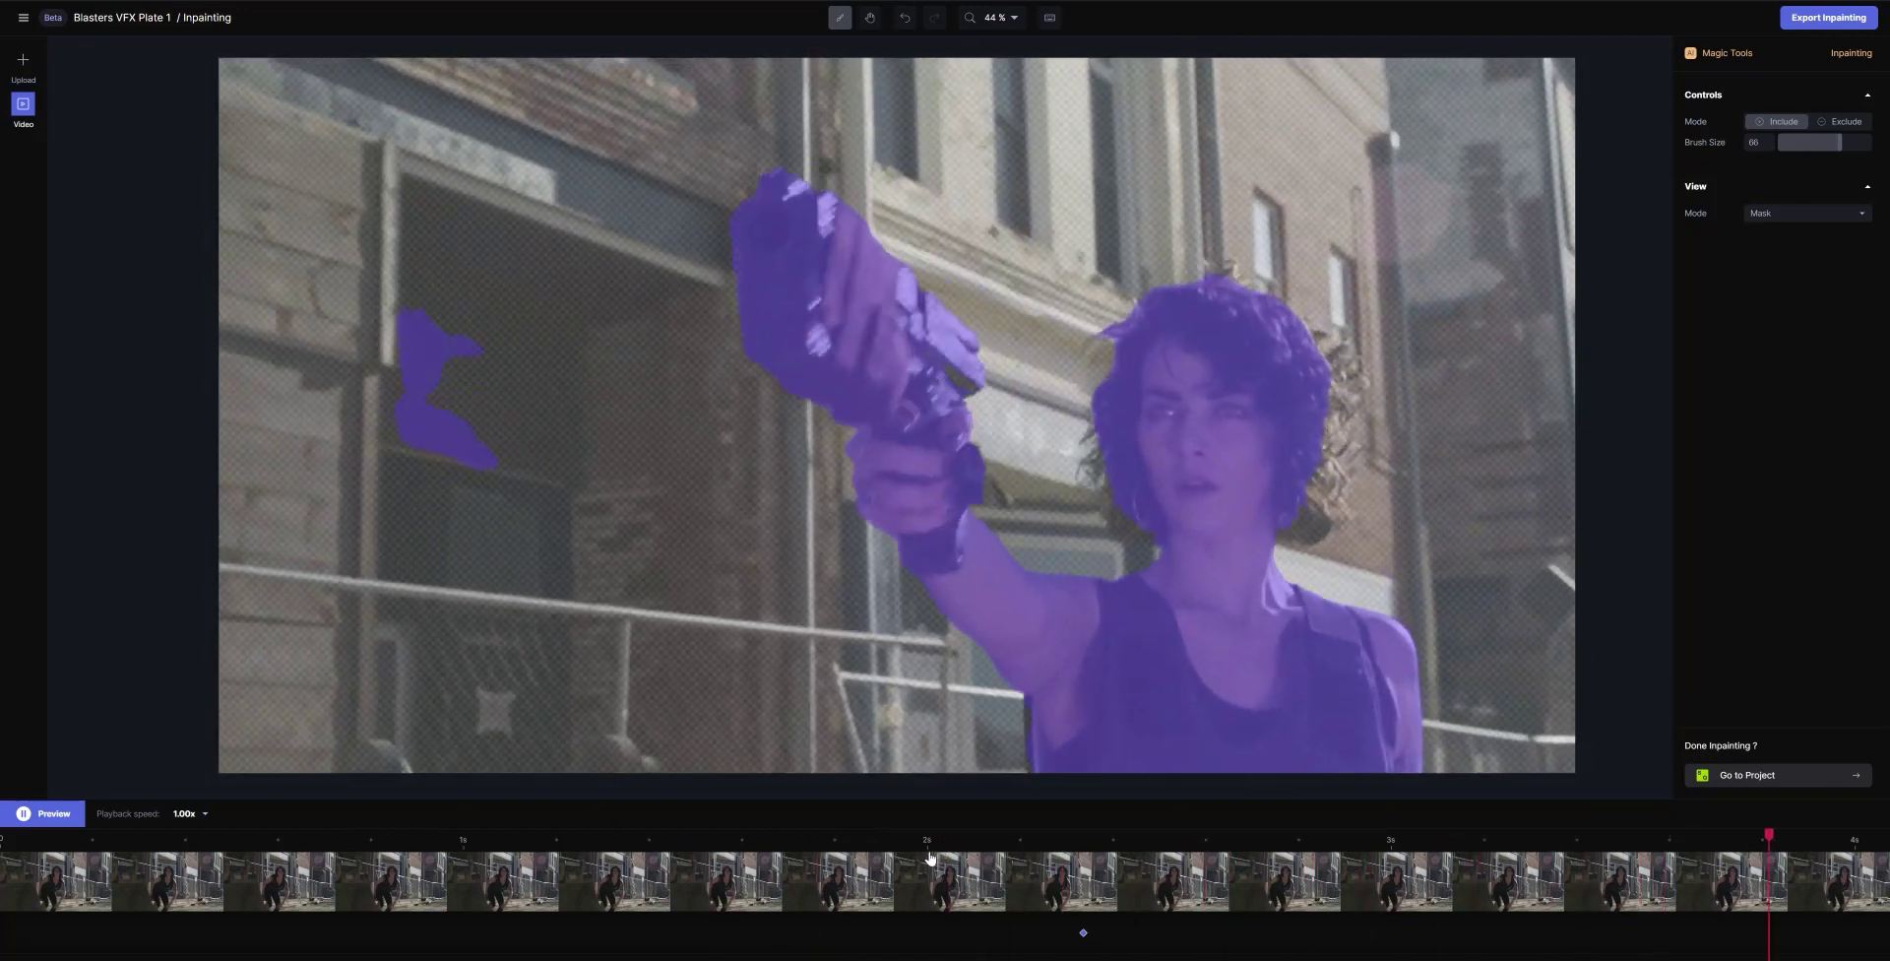
drag(929, 858, 387, 835)
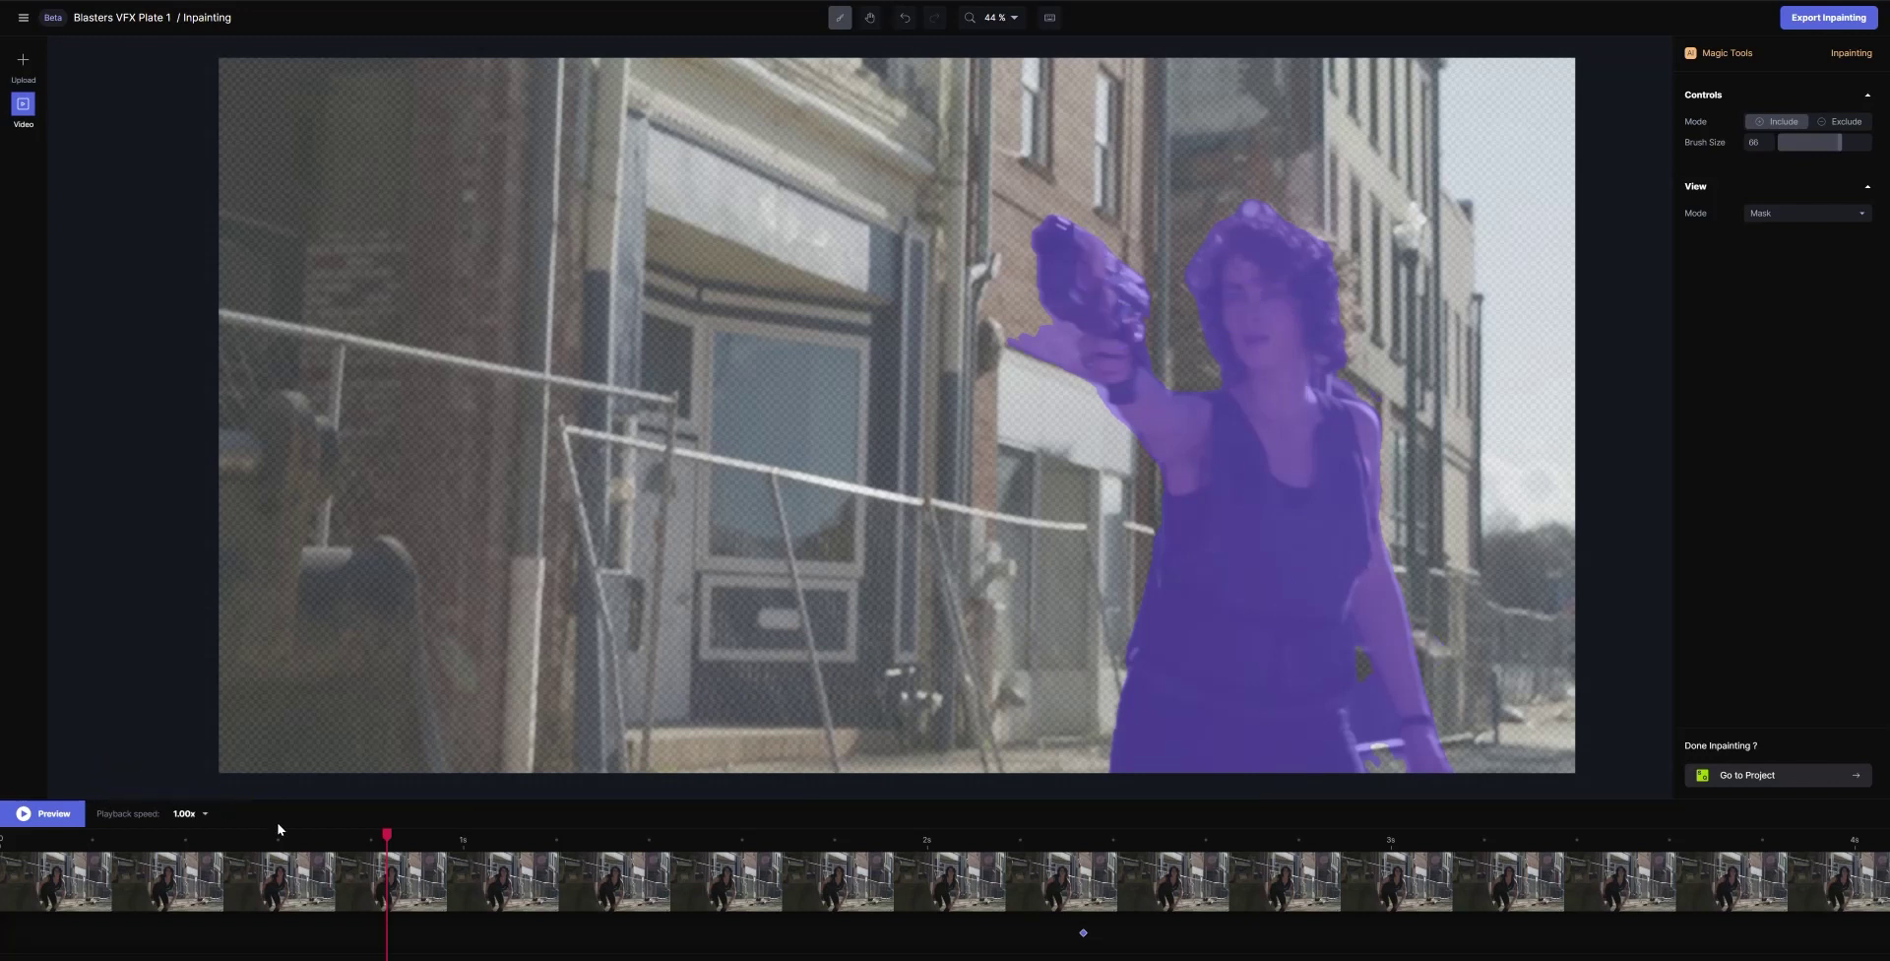
mouse_move(280, 838)
mouse_down()
mouse_move(74, 837)
mouse_move(97, 865)
mouse_up()
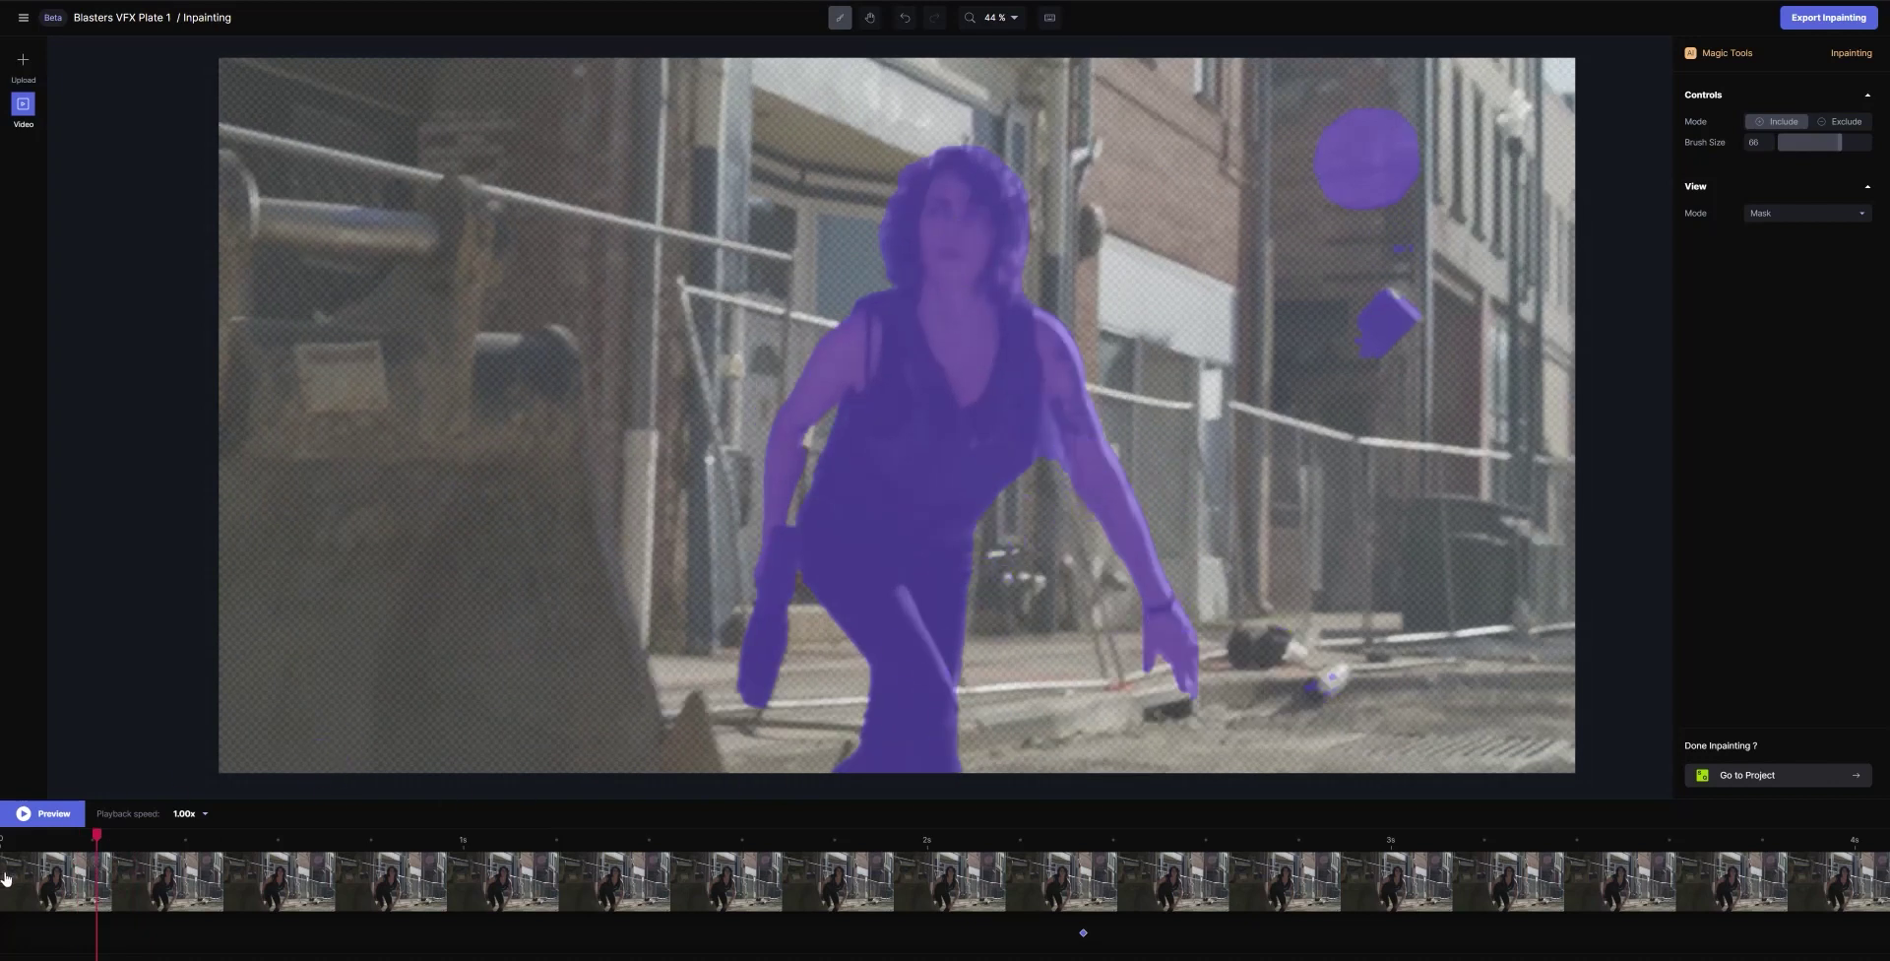
mouse_move(65, 843)
mouse_down()
mouse_move(5, 849)
mouse_move(116, 862)
mouse_up()
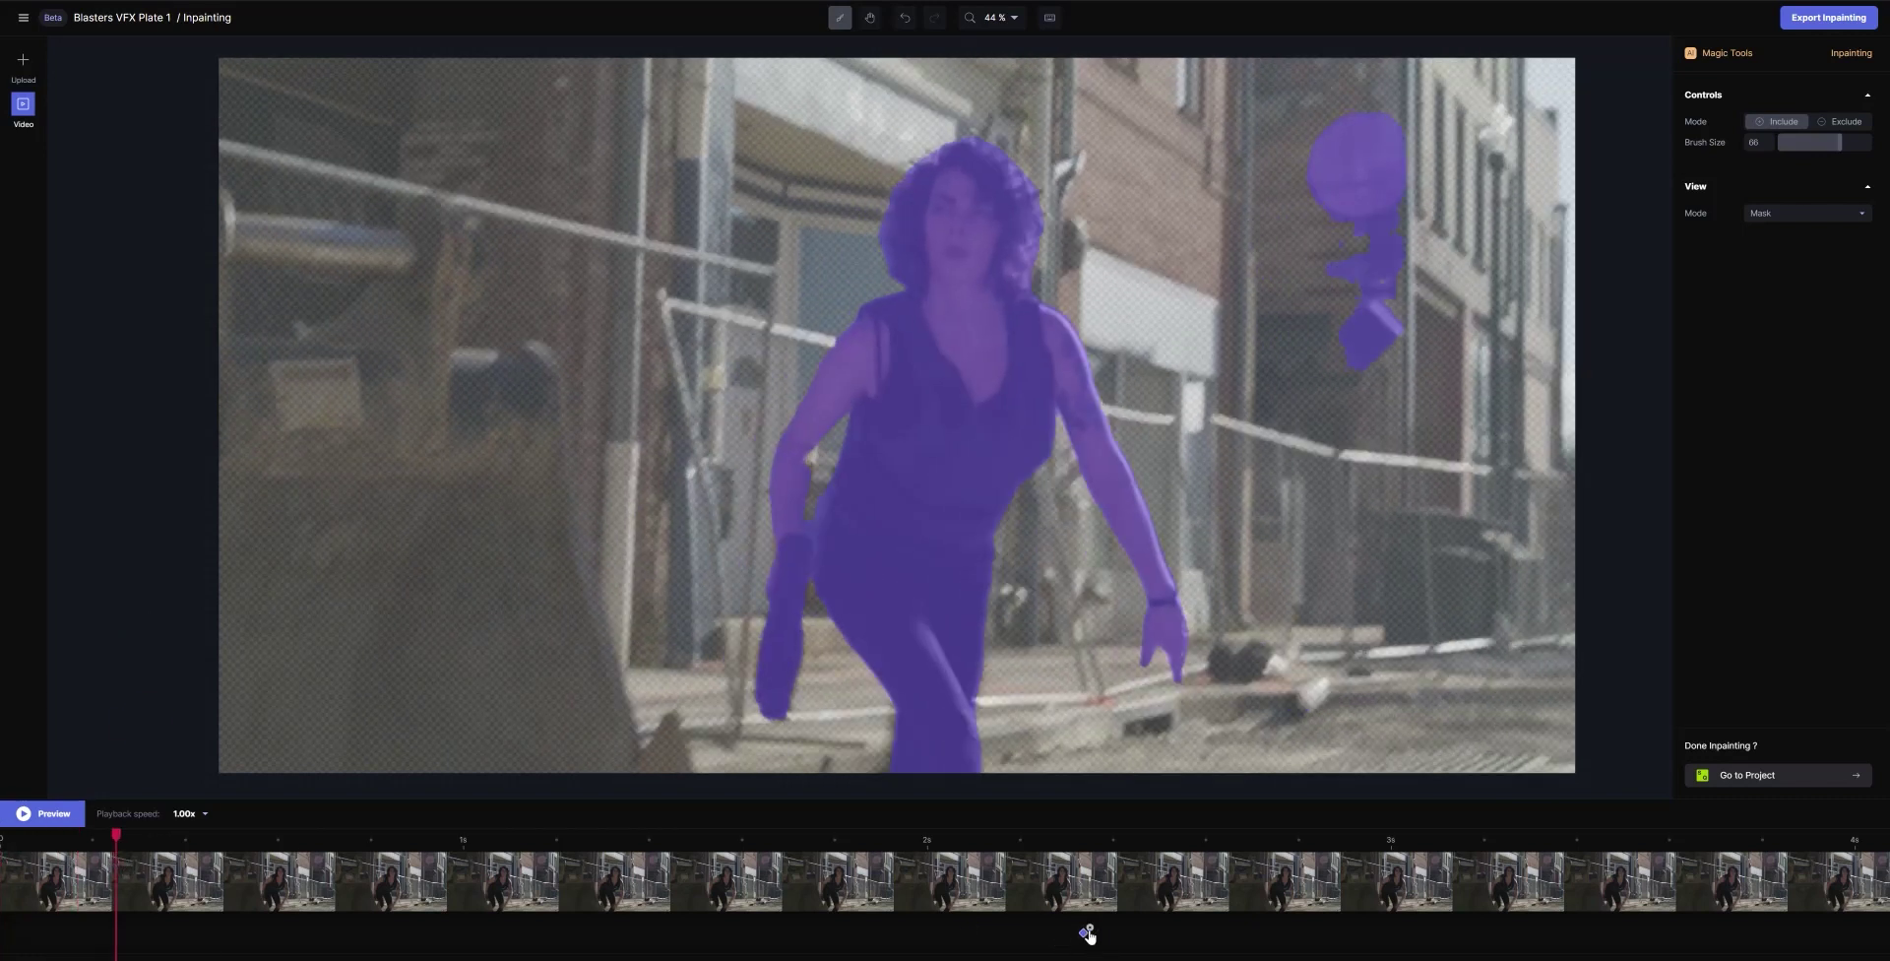
At about 1.5 s, exclude the stray masked patch beside the gun hand with the brush in Exclude mode
drag(126, 832, 849, 830)
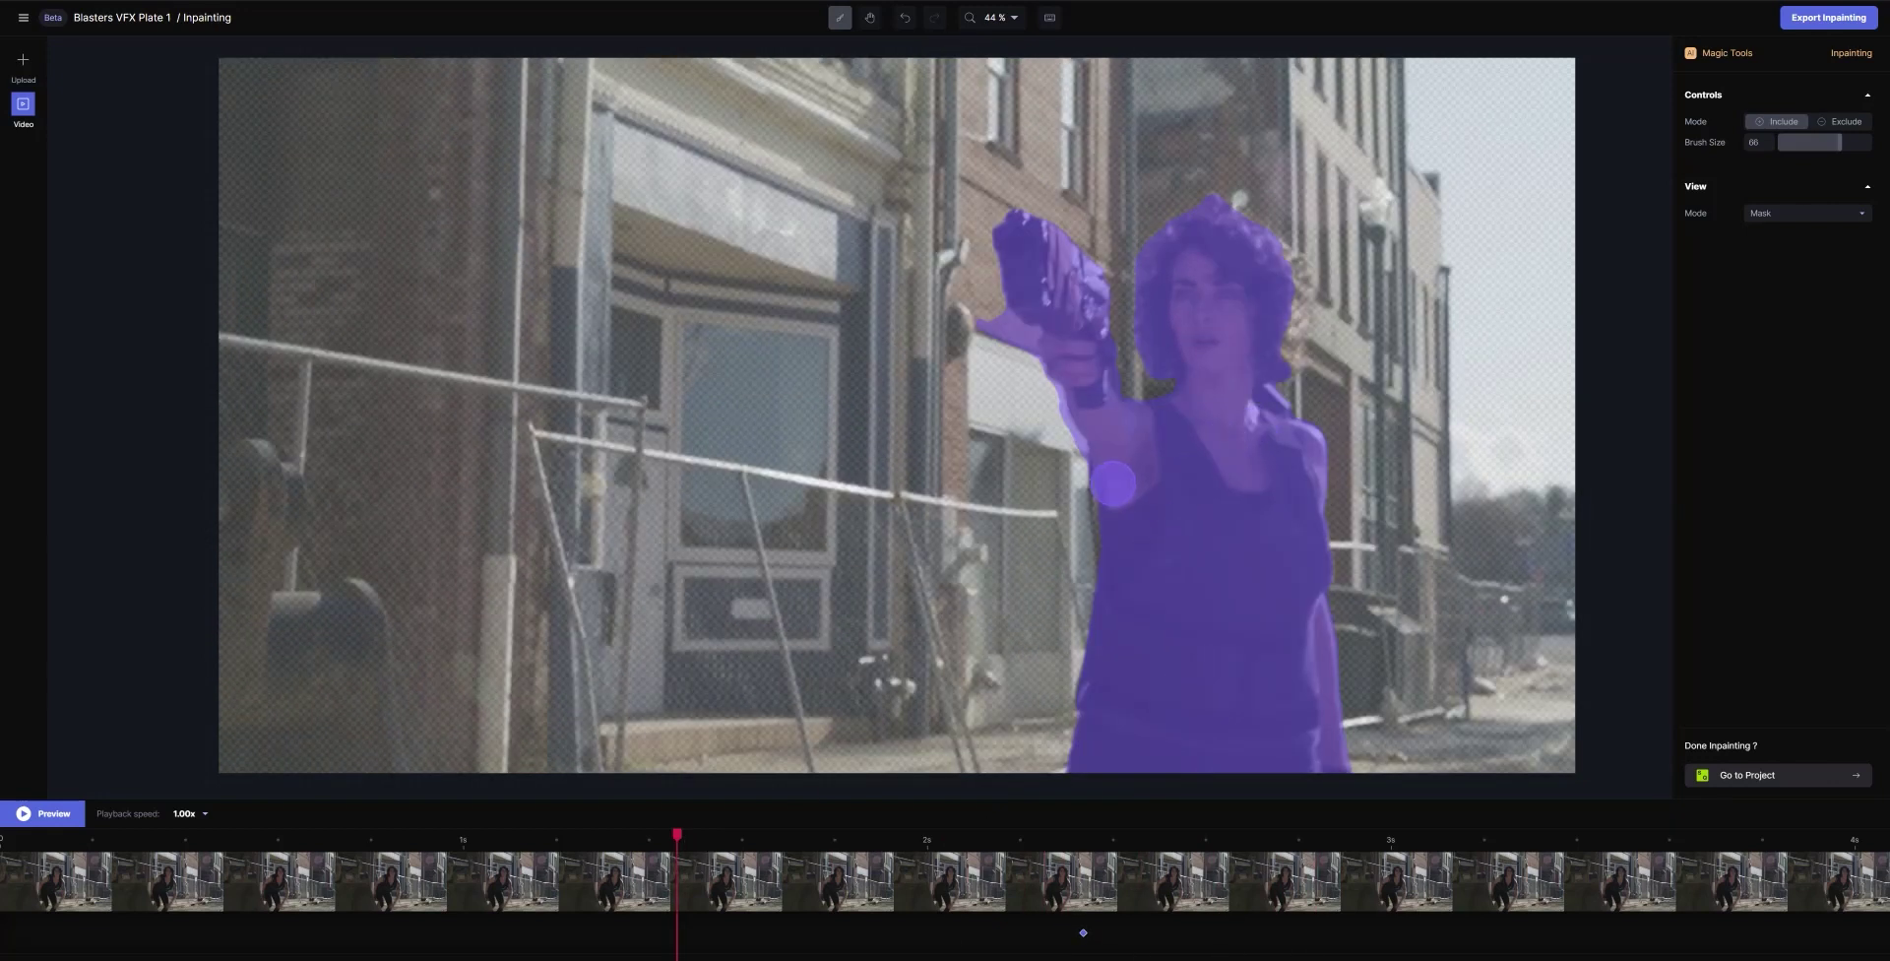
click(1127, 549)
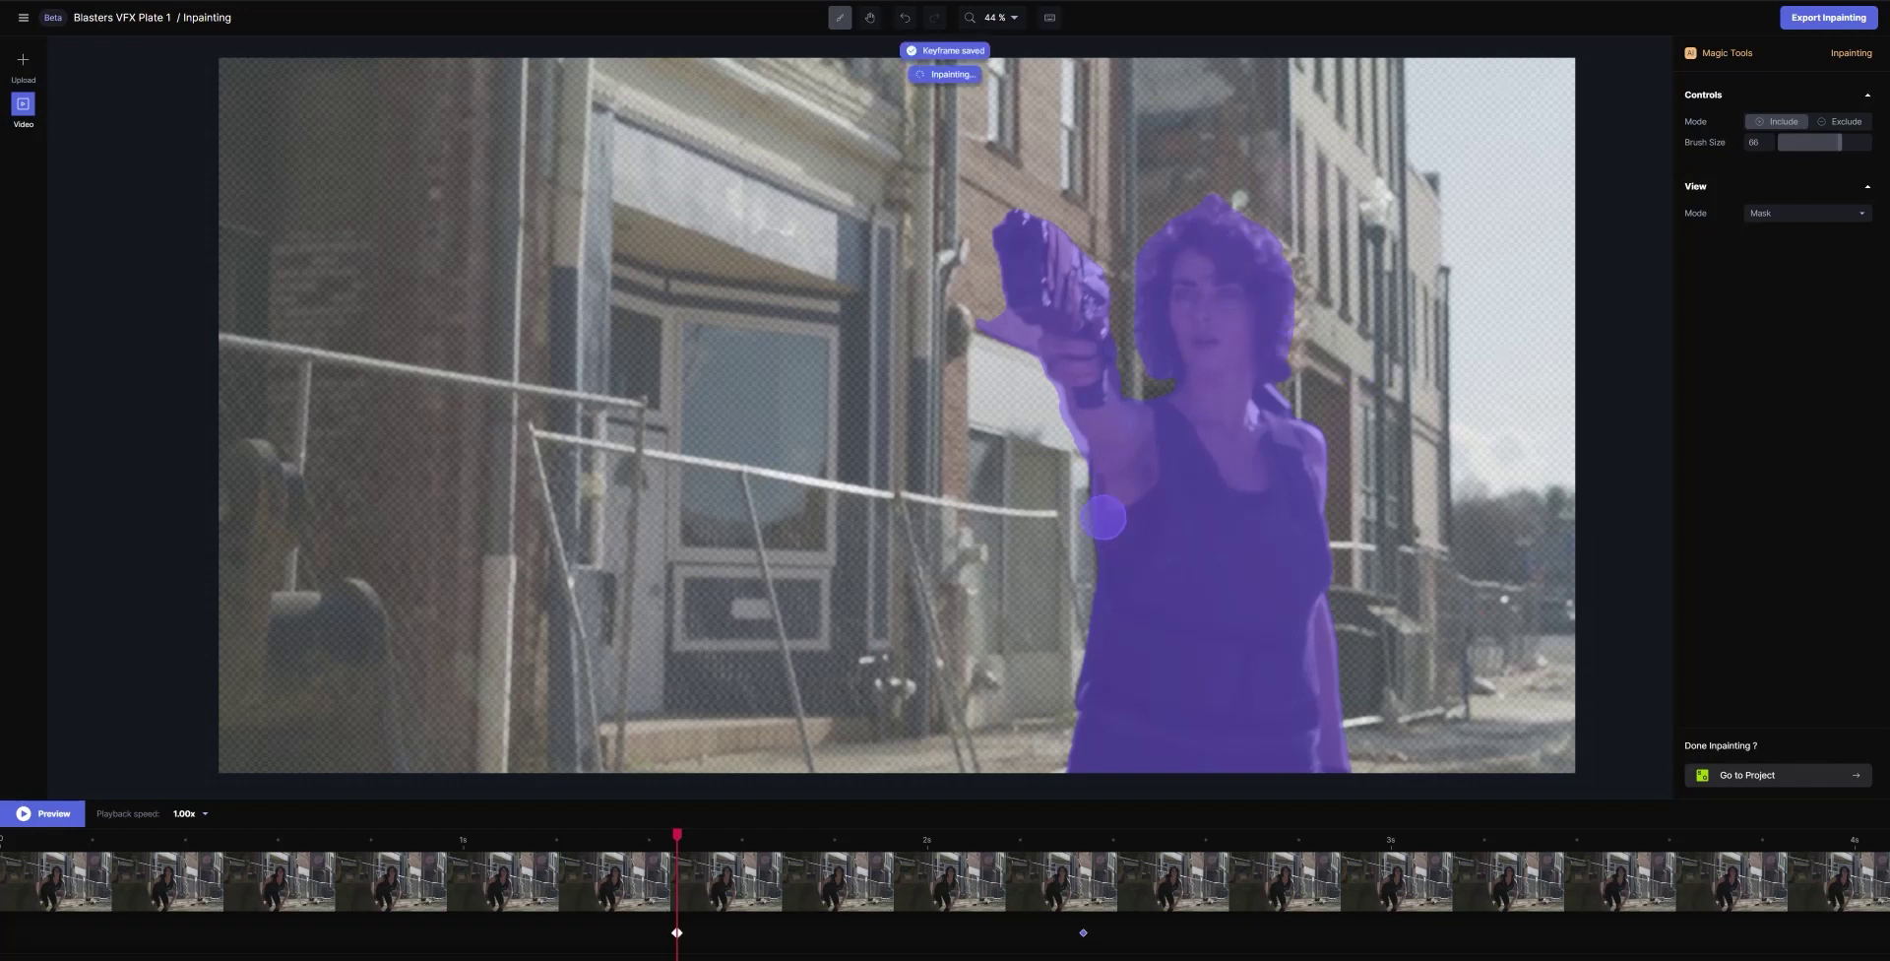
click(1844, 124)
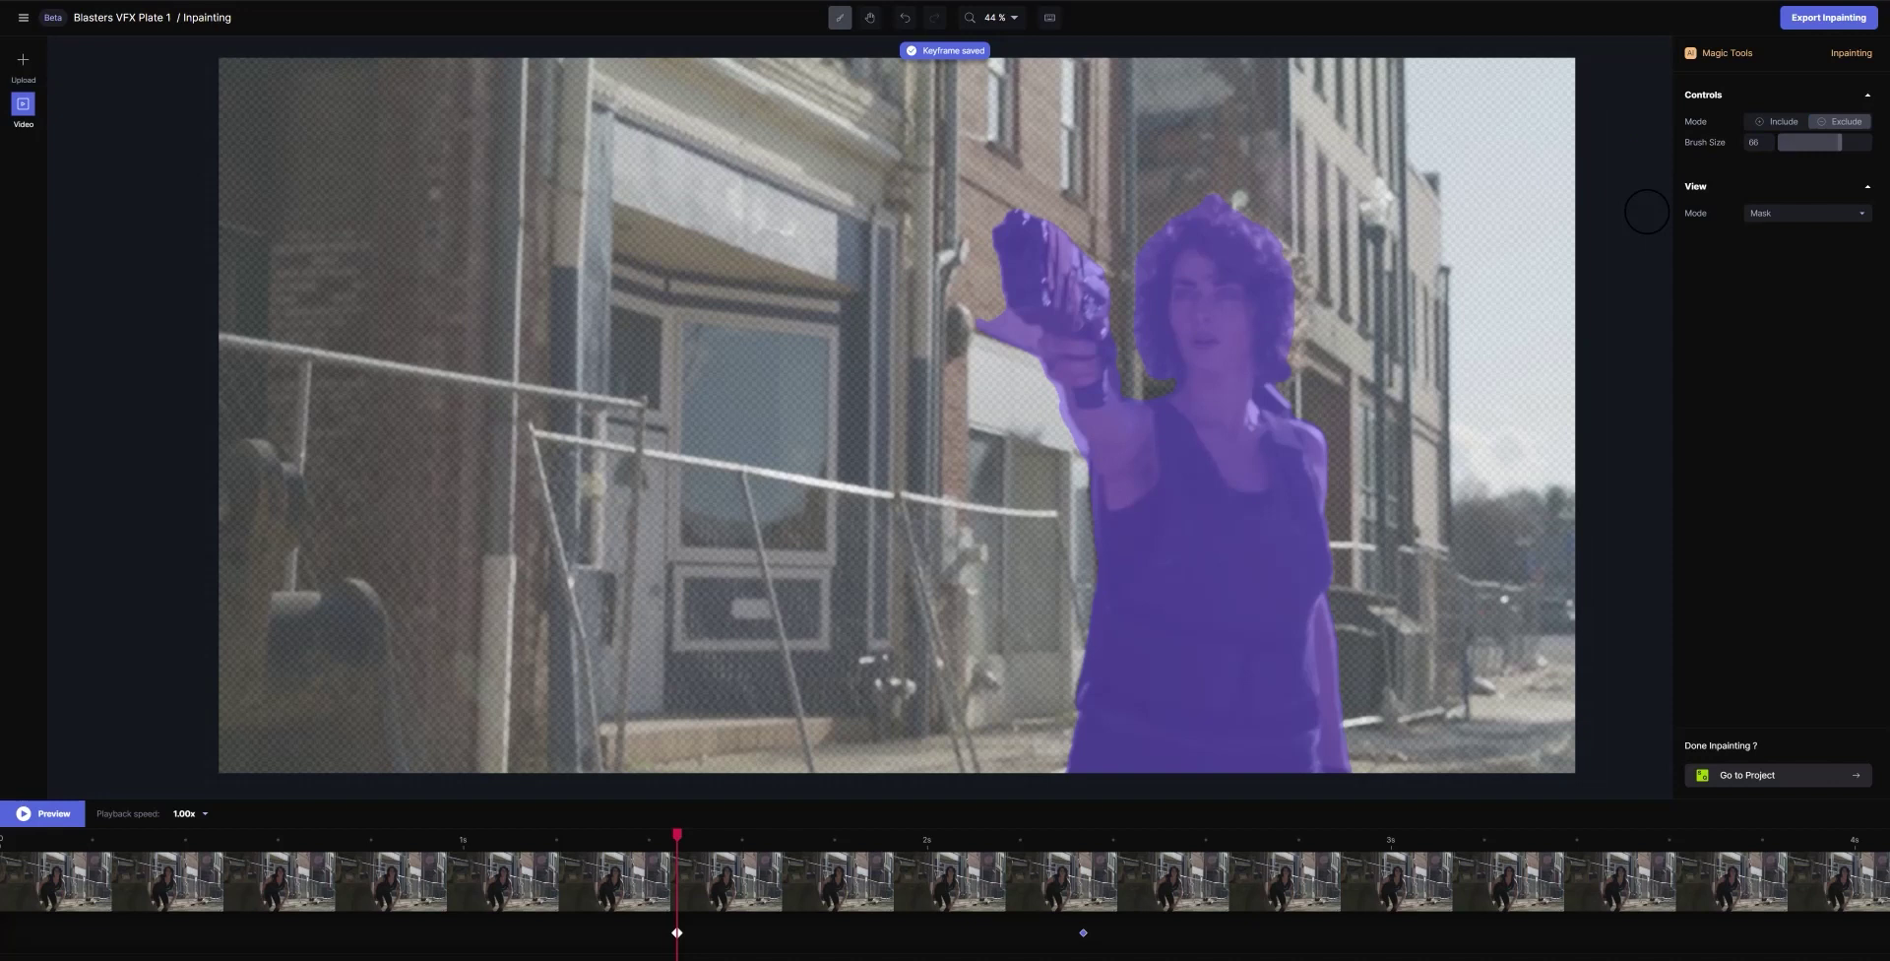
mouse_move(992, 345)
mouse_down()
mouse_move(963, 305)
mouse_move(1007, 361)
mouse_up()
On the first frame, exclude the stray masked areas on the ground debris and the lens flare
click(3, 889)
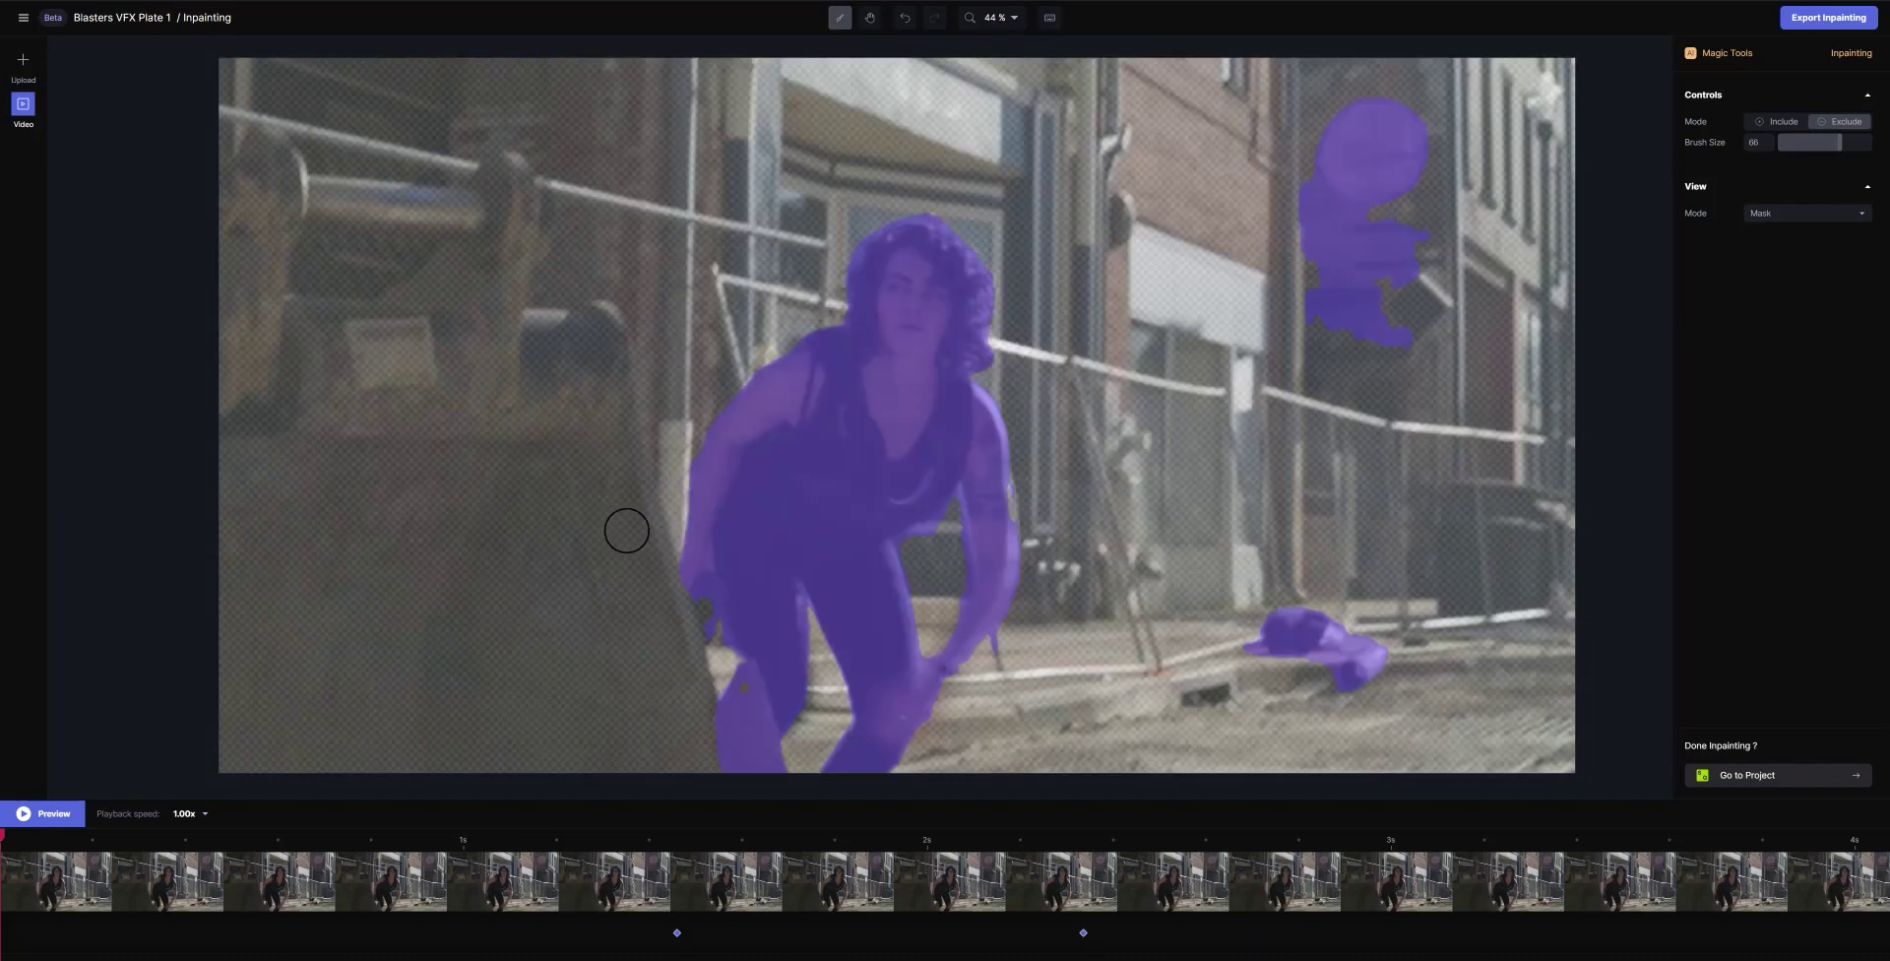
mouse_move(1270, 632)
mouse_down()
mouse_move(1320, 597)
mouse_move(1412, 626)
mouse_move(1396, 666)
mouse_up()
mouse_move(1370, 158)
mouse_down()
mouse_move(1432, 58)
mouse_move(1409, 297)
mouse_move(1361, 163)
mouse_move(1306, 234)
mouse_move(1364, 266)
mouse_up()
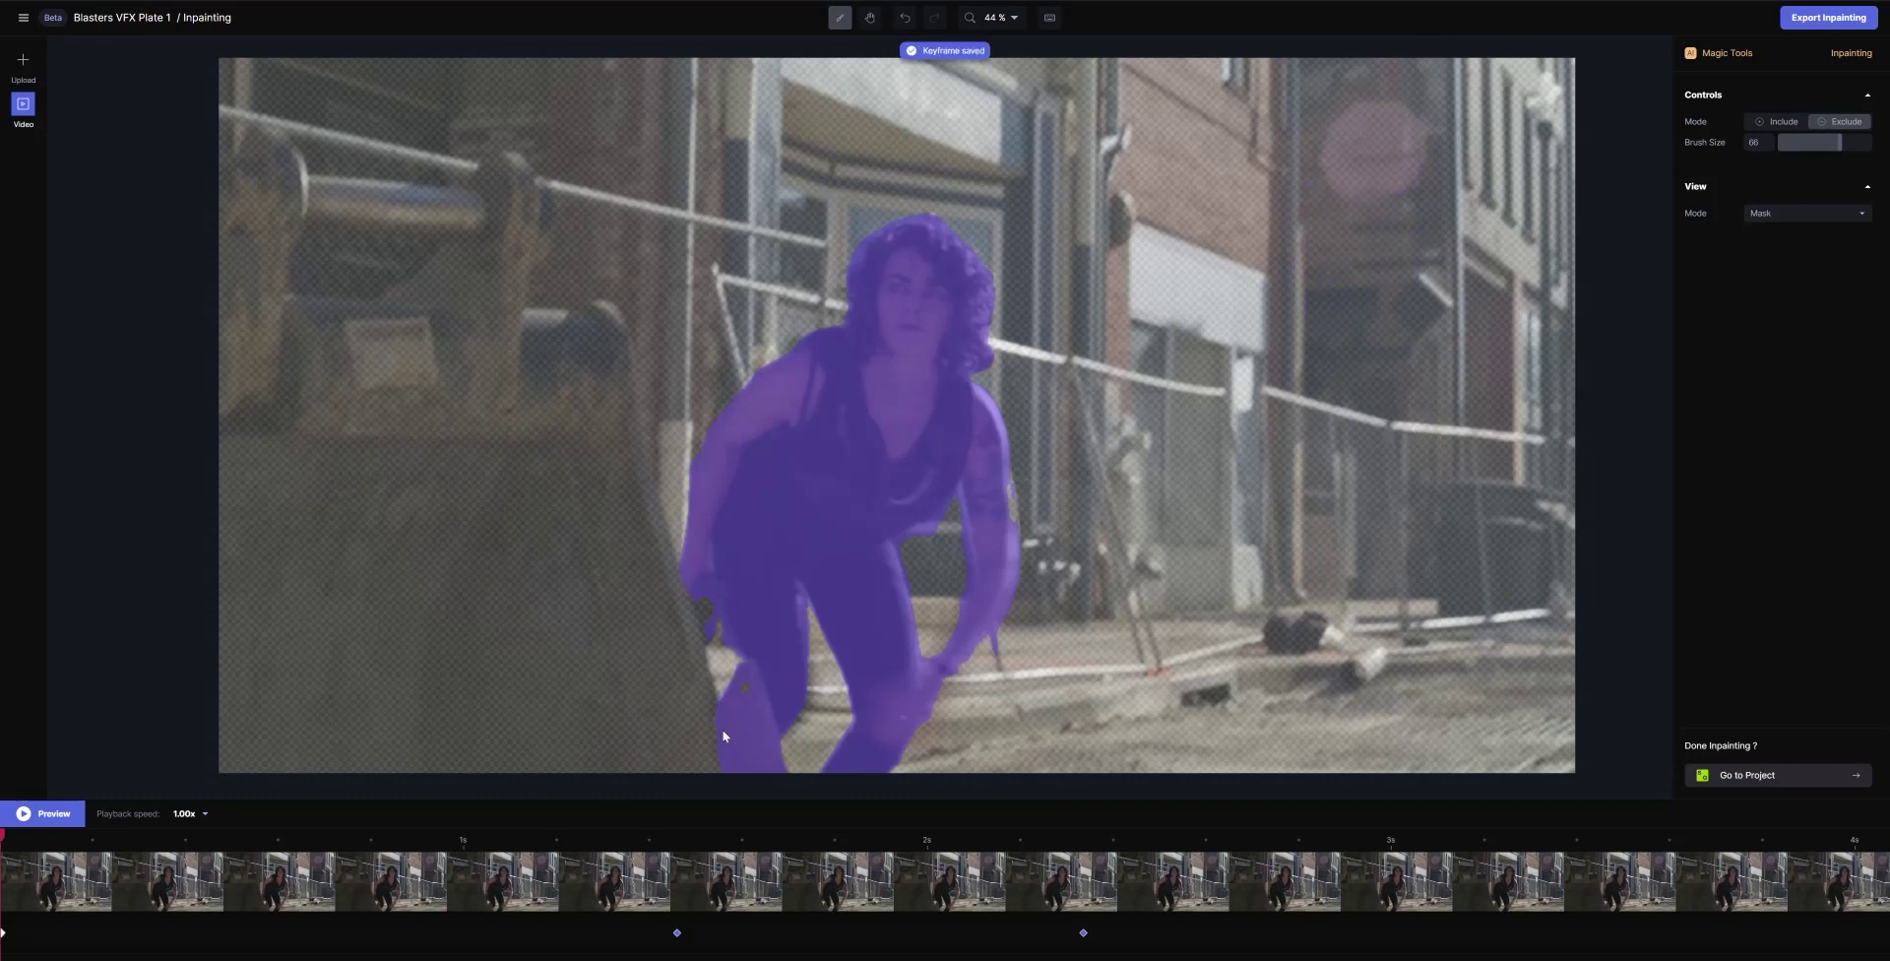
Scrub through the opening second or so of the clip to check the corrected mask around the woman
drag(21, 846, 290, 863)
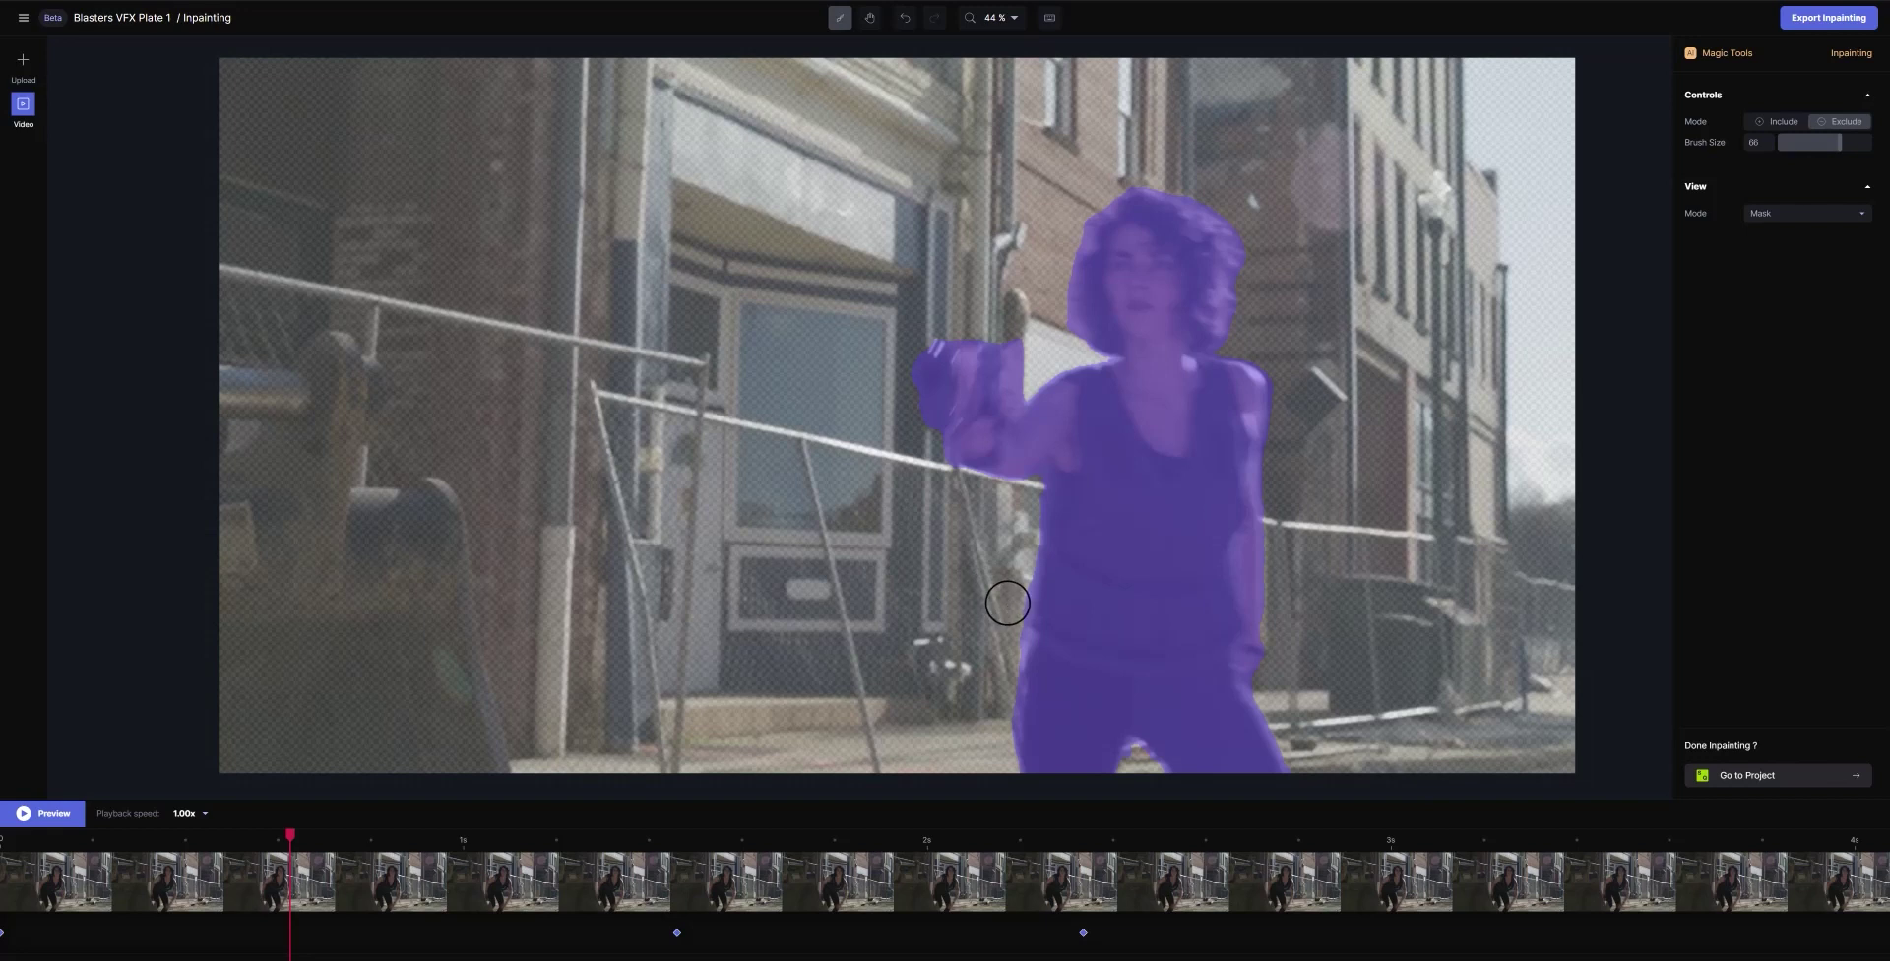
click(6, 853)
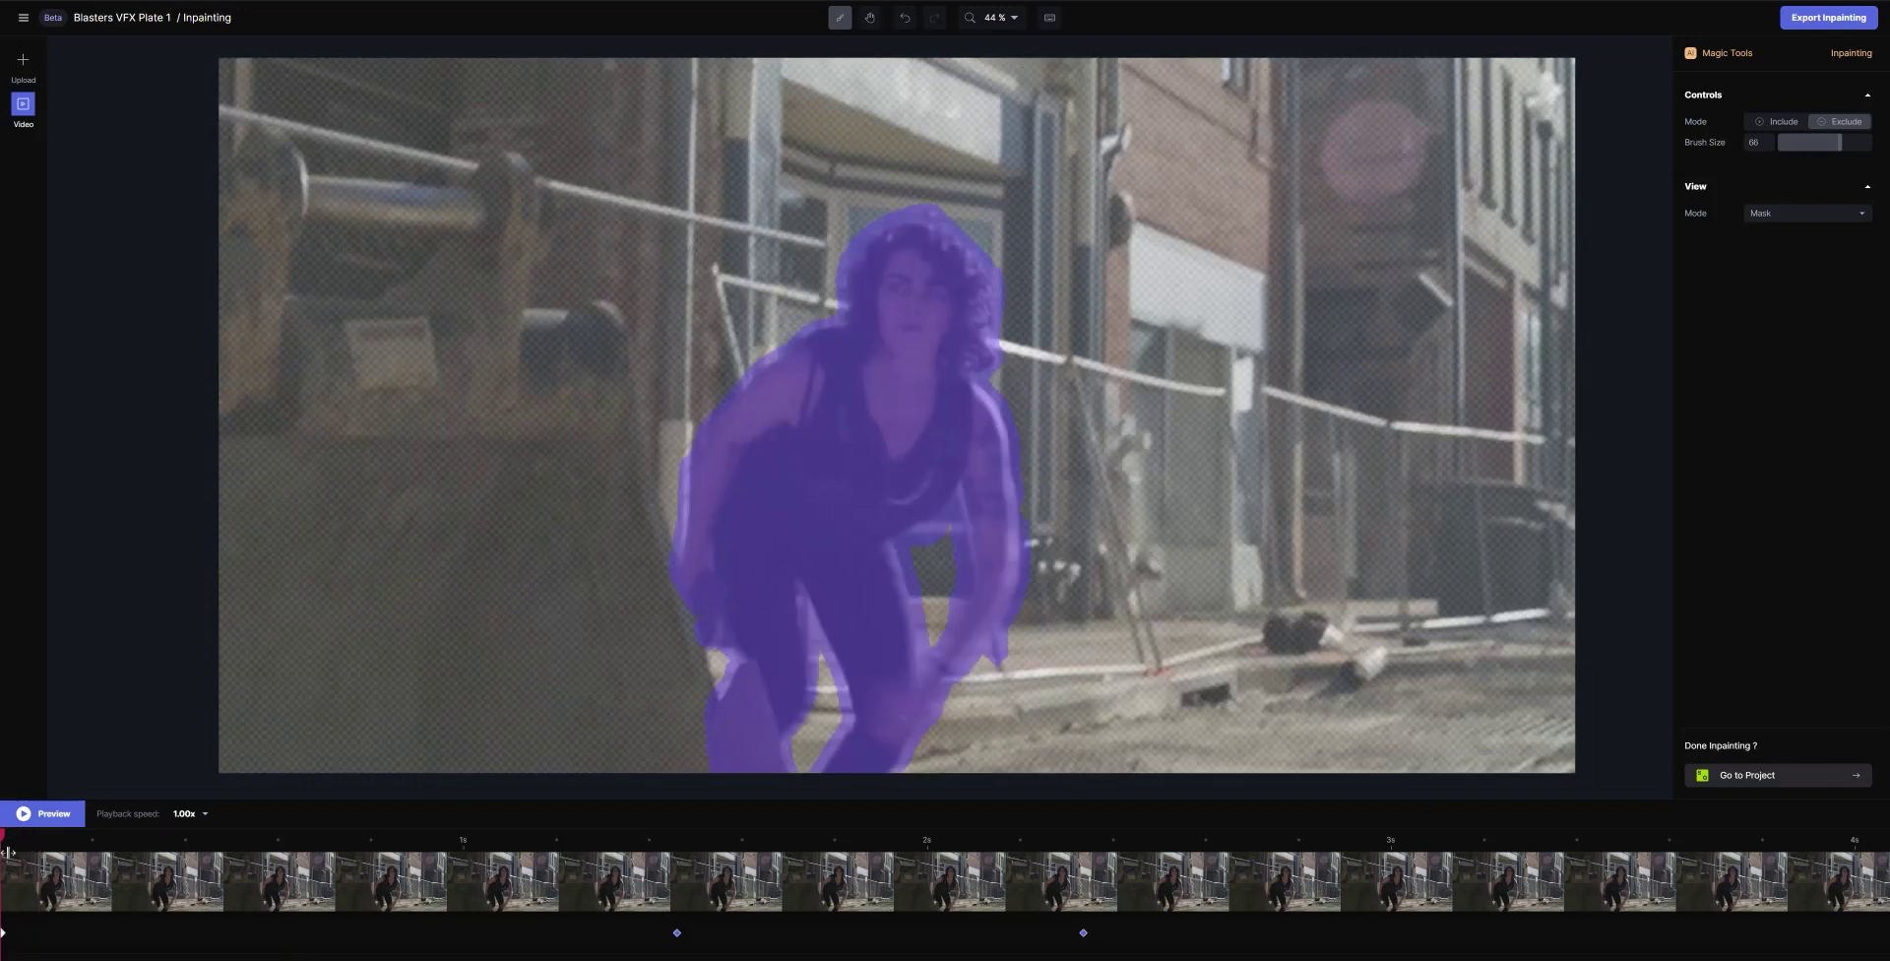
drag(9, 852, 103, 907)
mouse_move(699, 756)
mouse_down()
mouse_move(681, 690)
mouse_move(693, 768)
mouse_up()
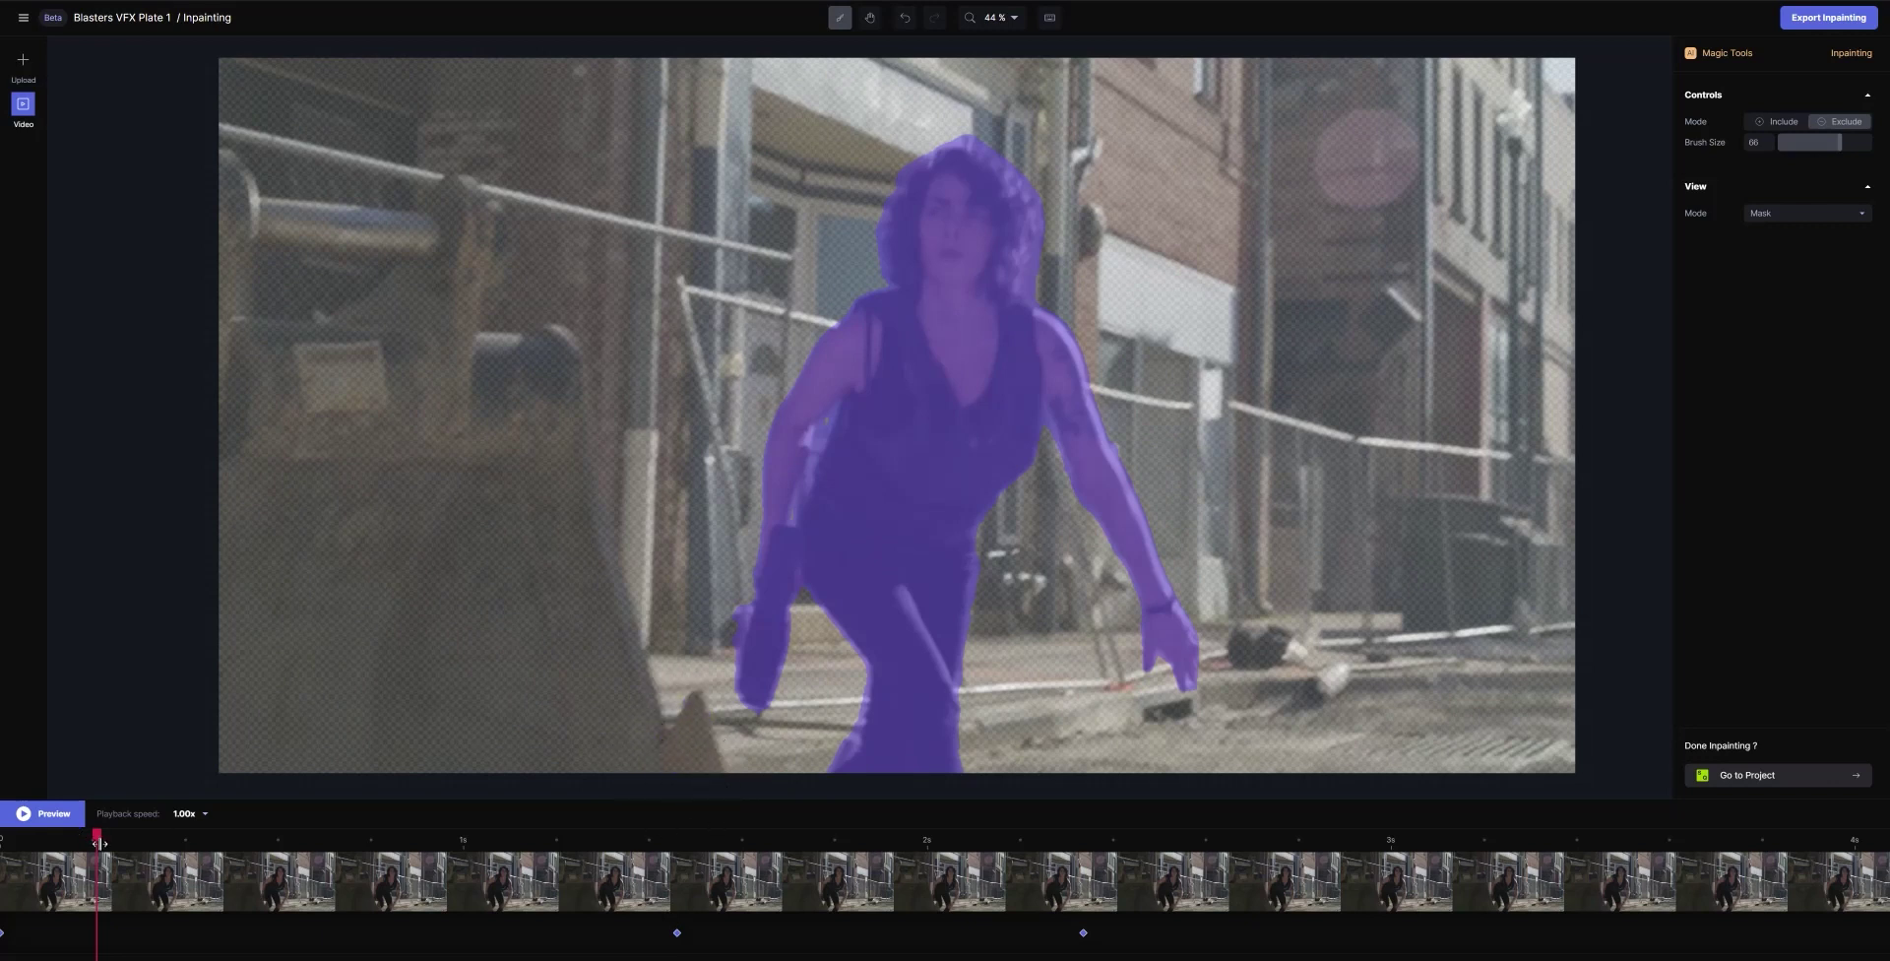
drag(98, 842, 517, 906)
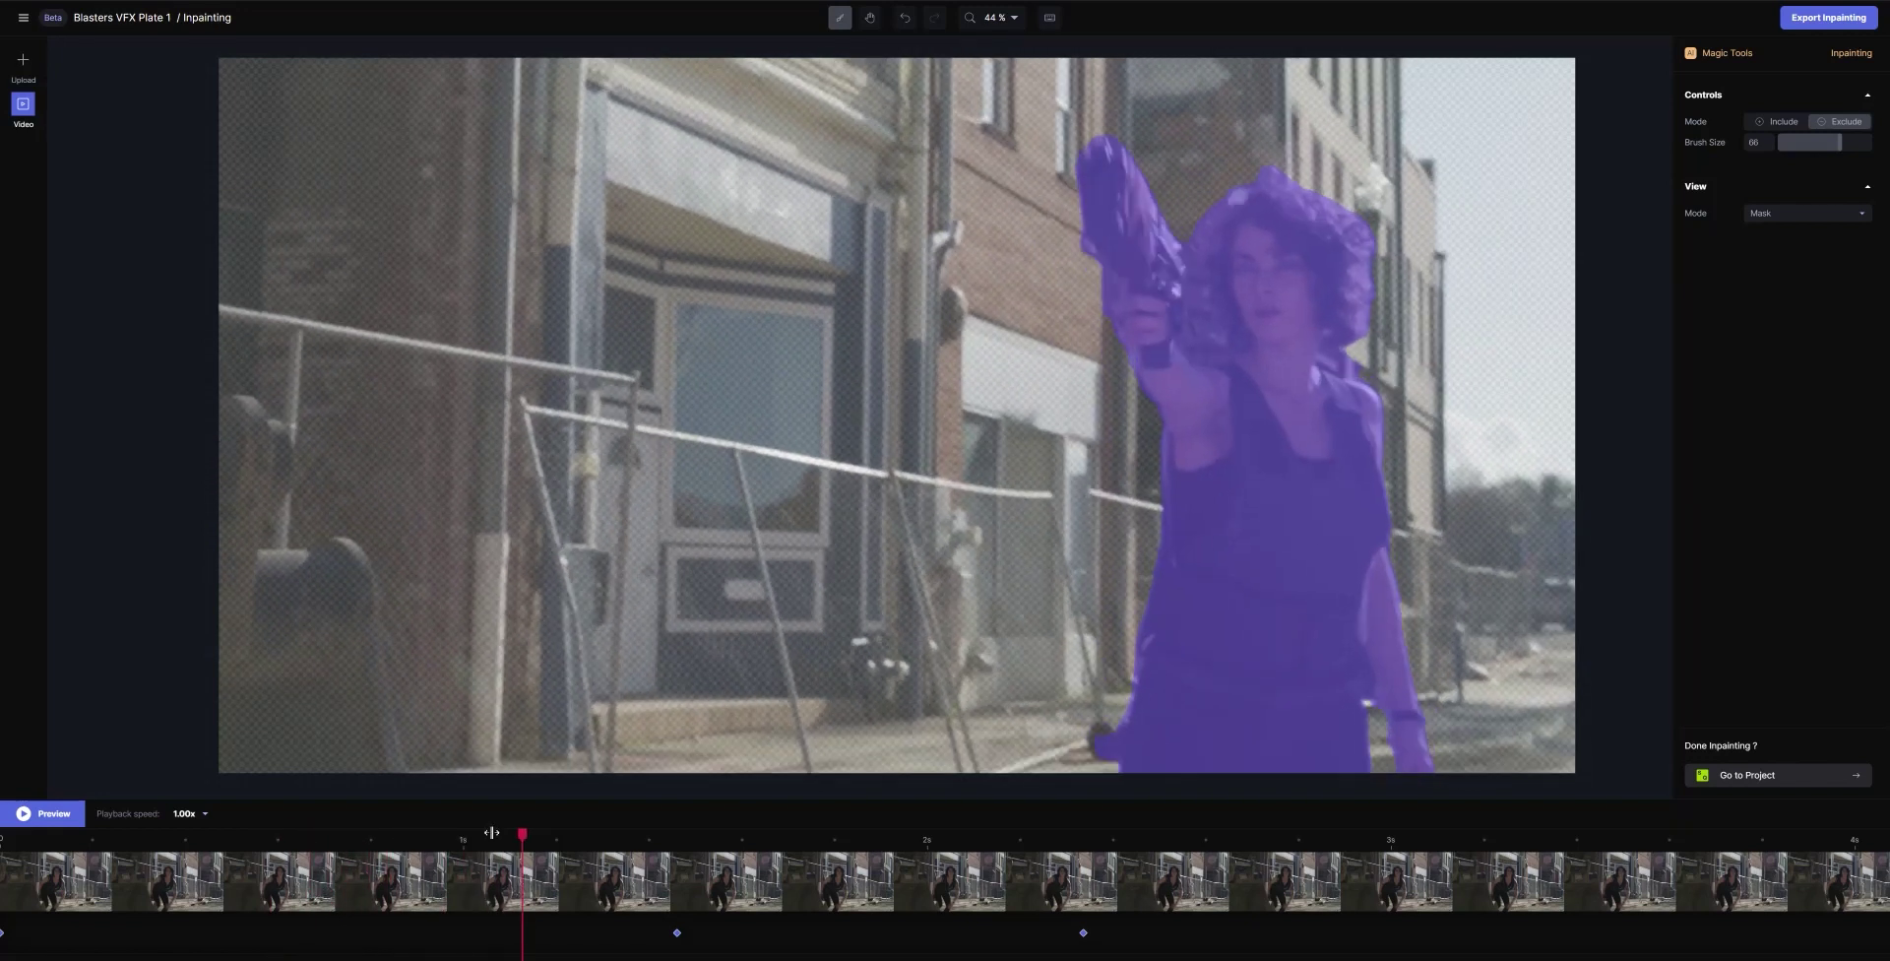
Exclude the stray masked patch beside the woman's hip at about 1.1 s, and include her raised arm near the shoulder at about 1.85 s
mouse_move(984, 726)
mouse_down()
mouse_move(1089, 717)
mouse_move(1083, 749)
mouse_up()
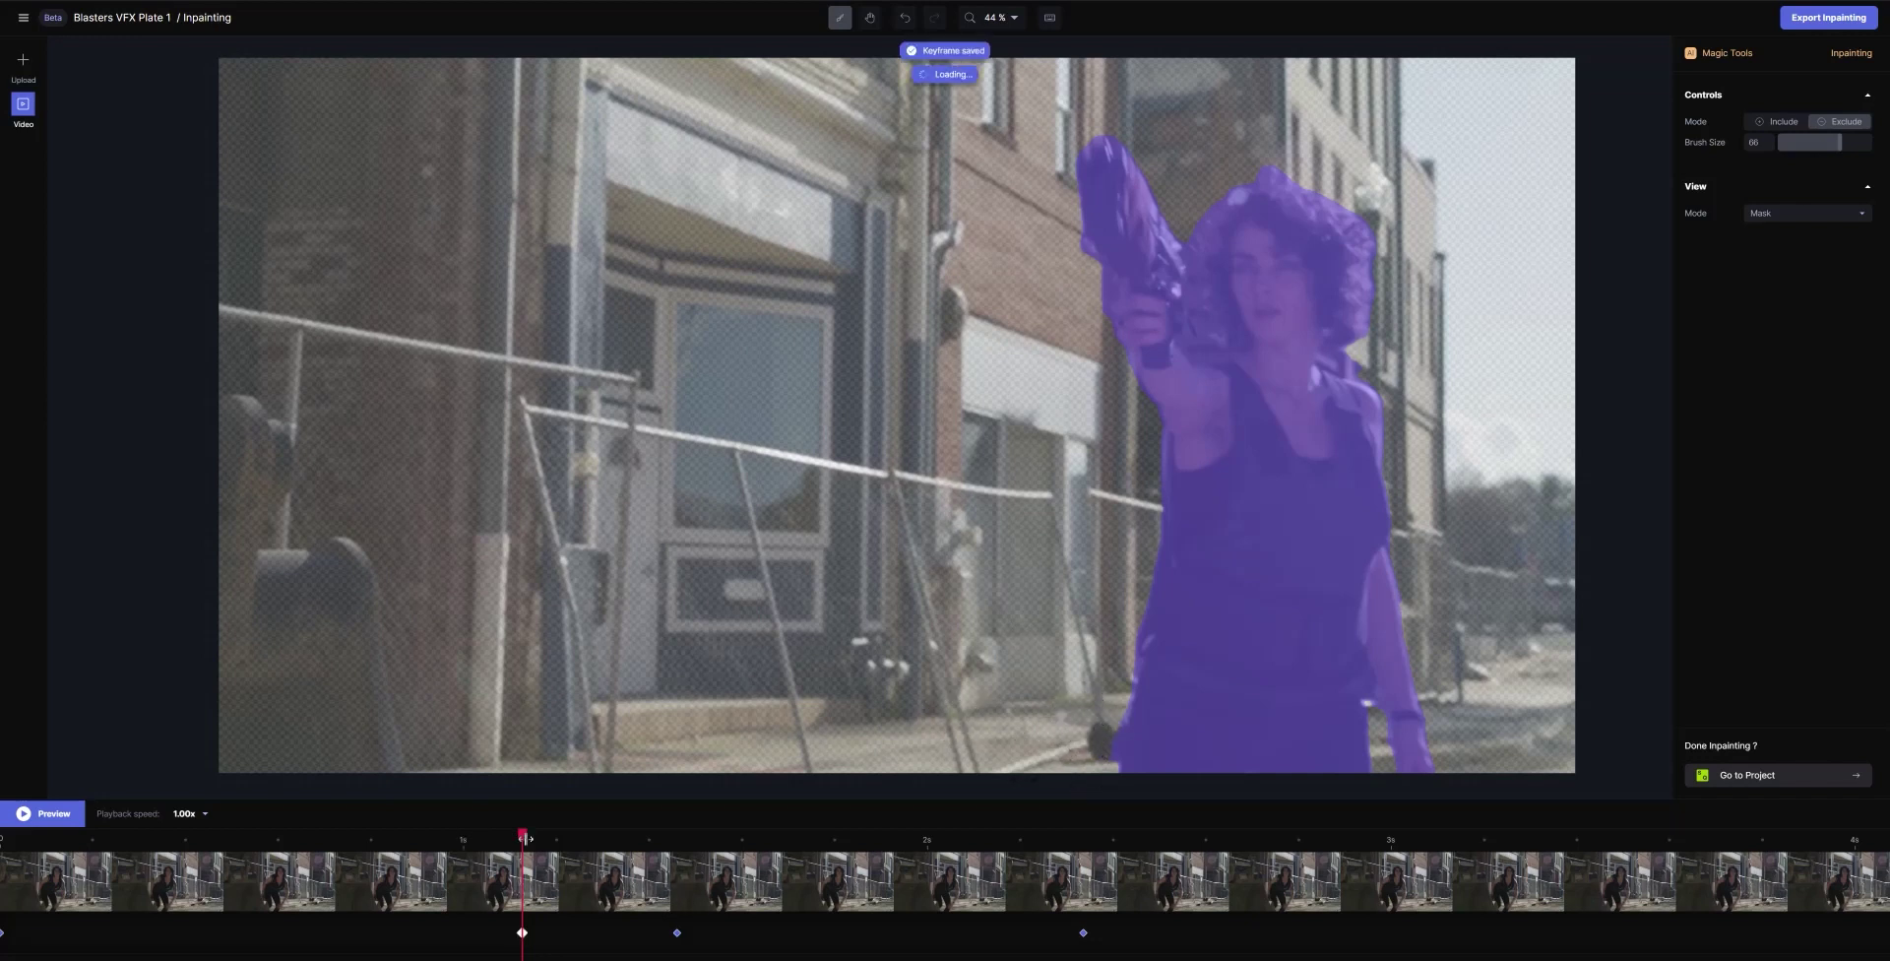
drag(525, 836, 911, 880)
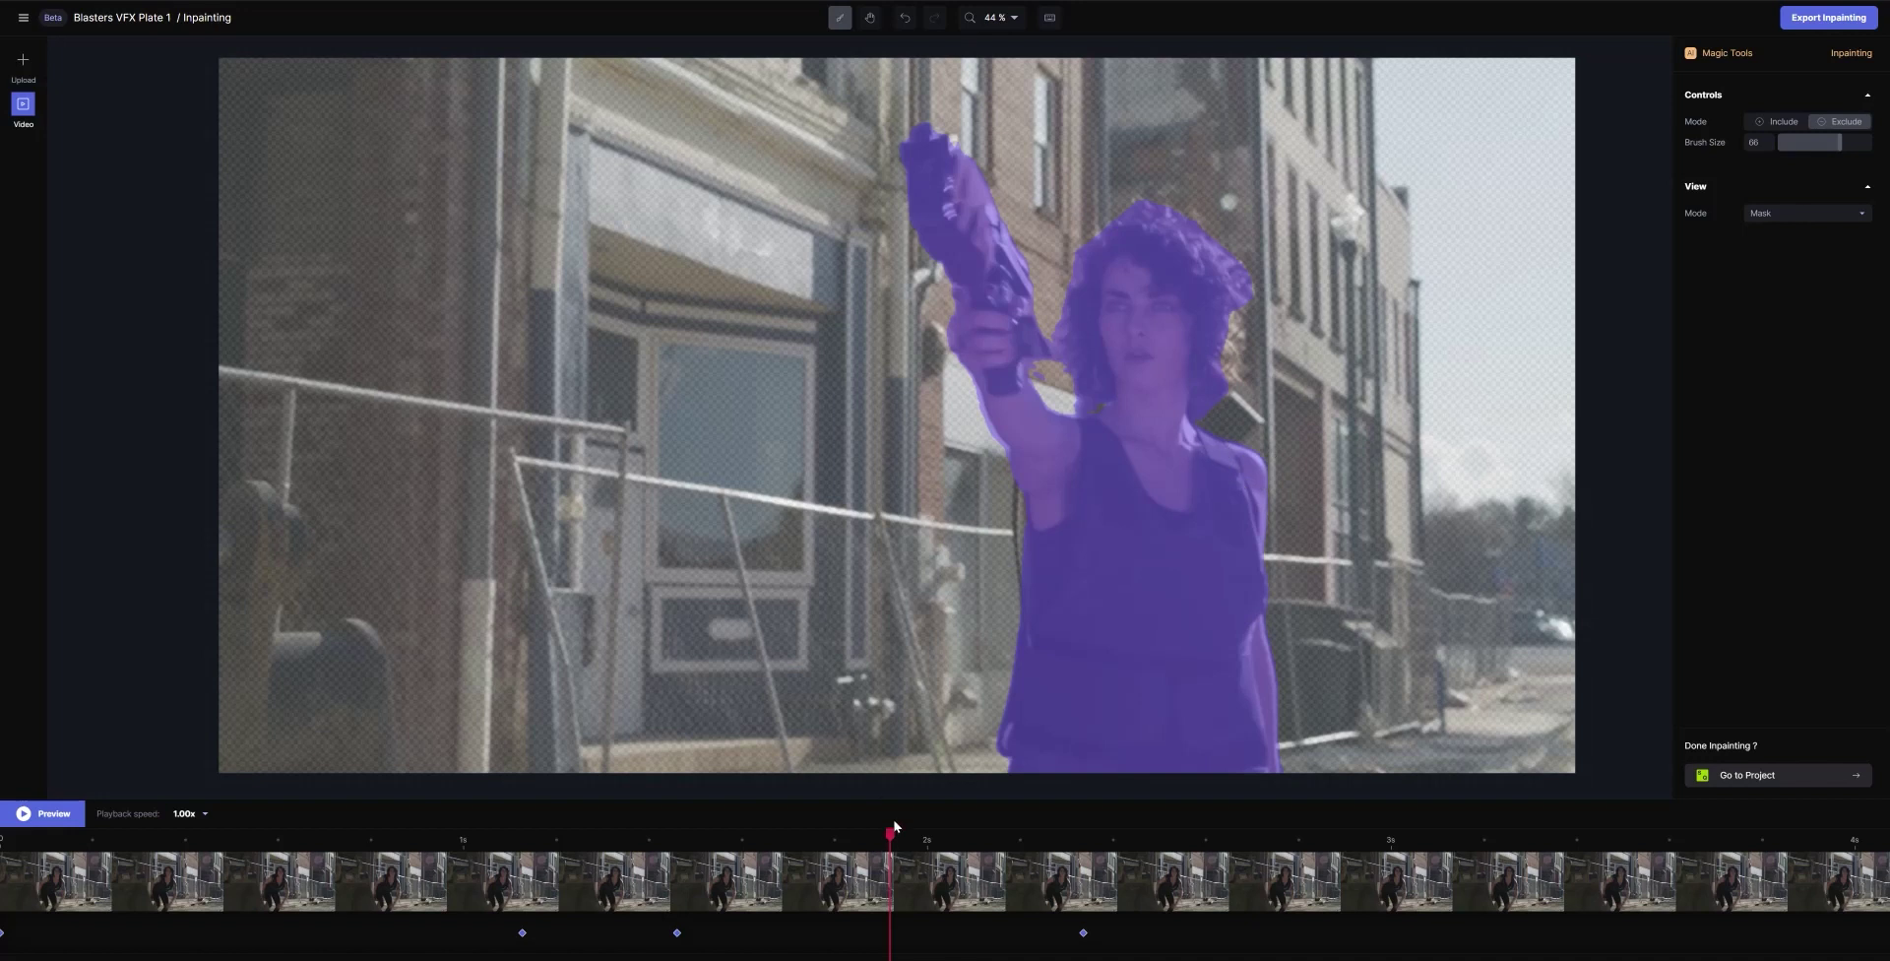
drag(892, 835, 855, 844)
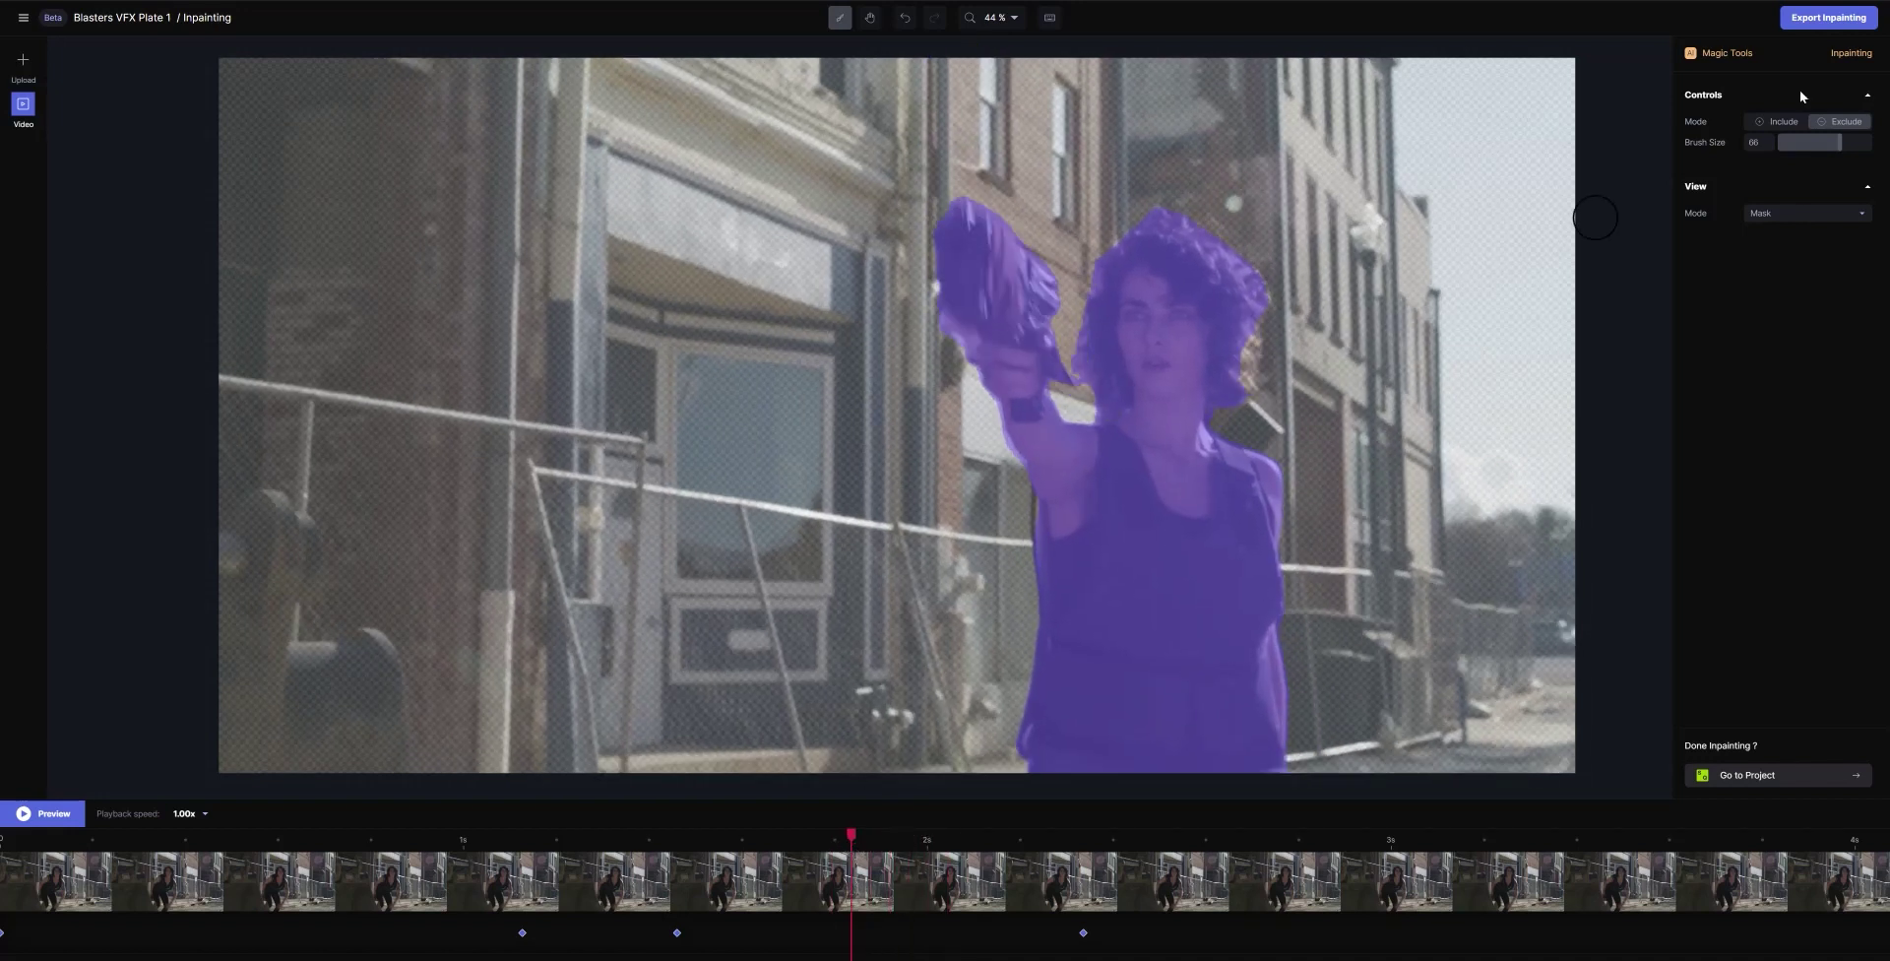
click(1780, 121)
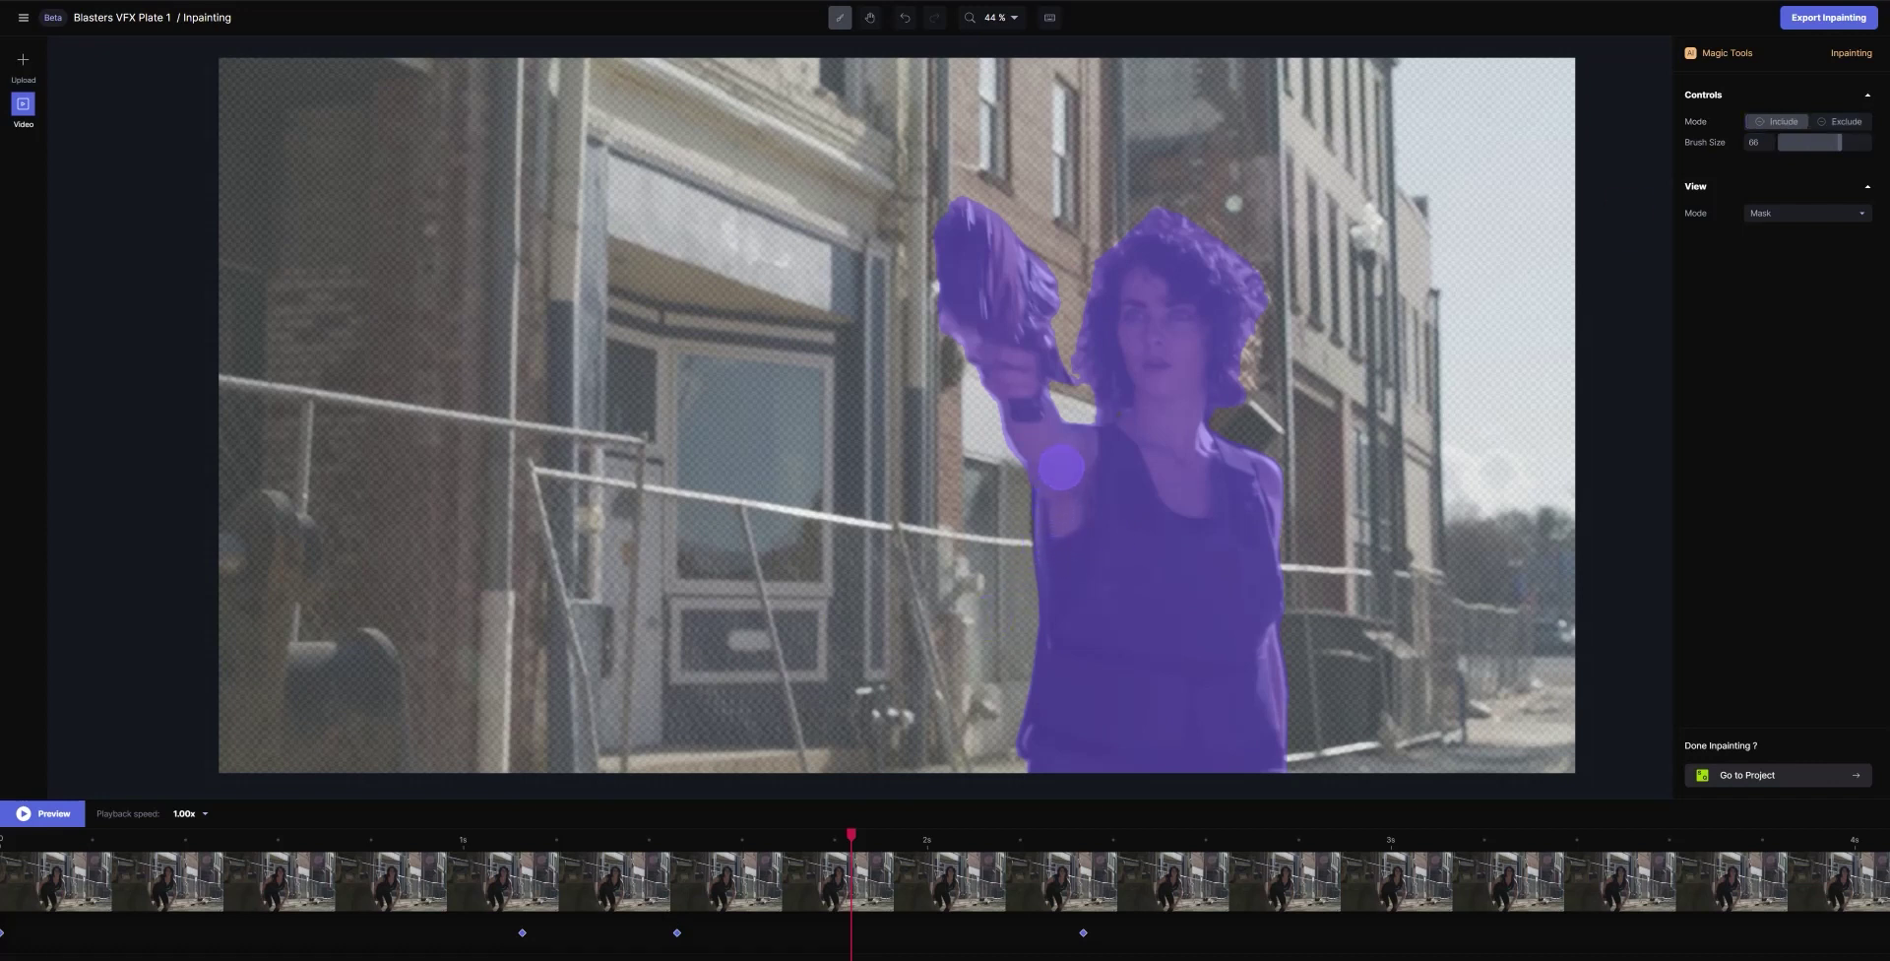
click(1061, 468)
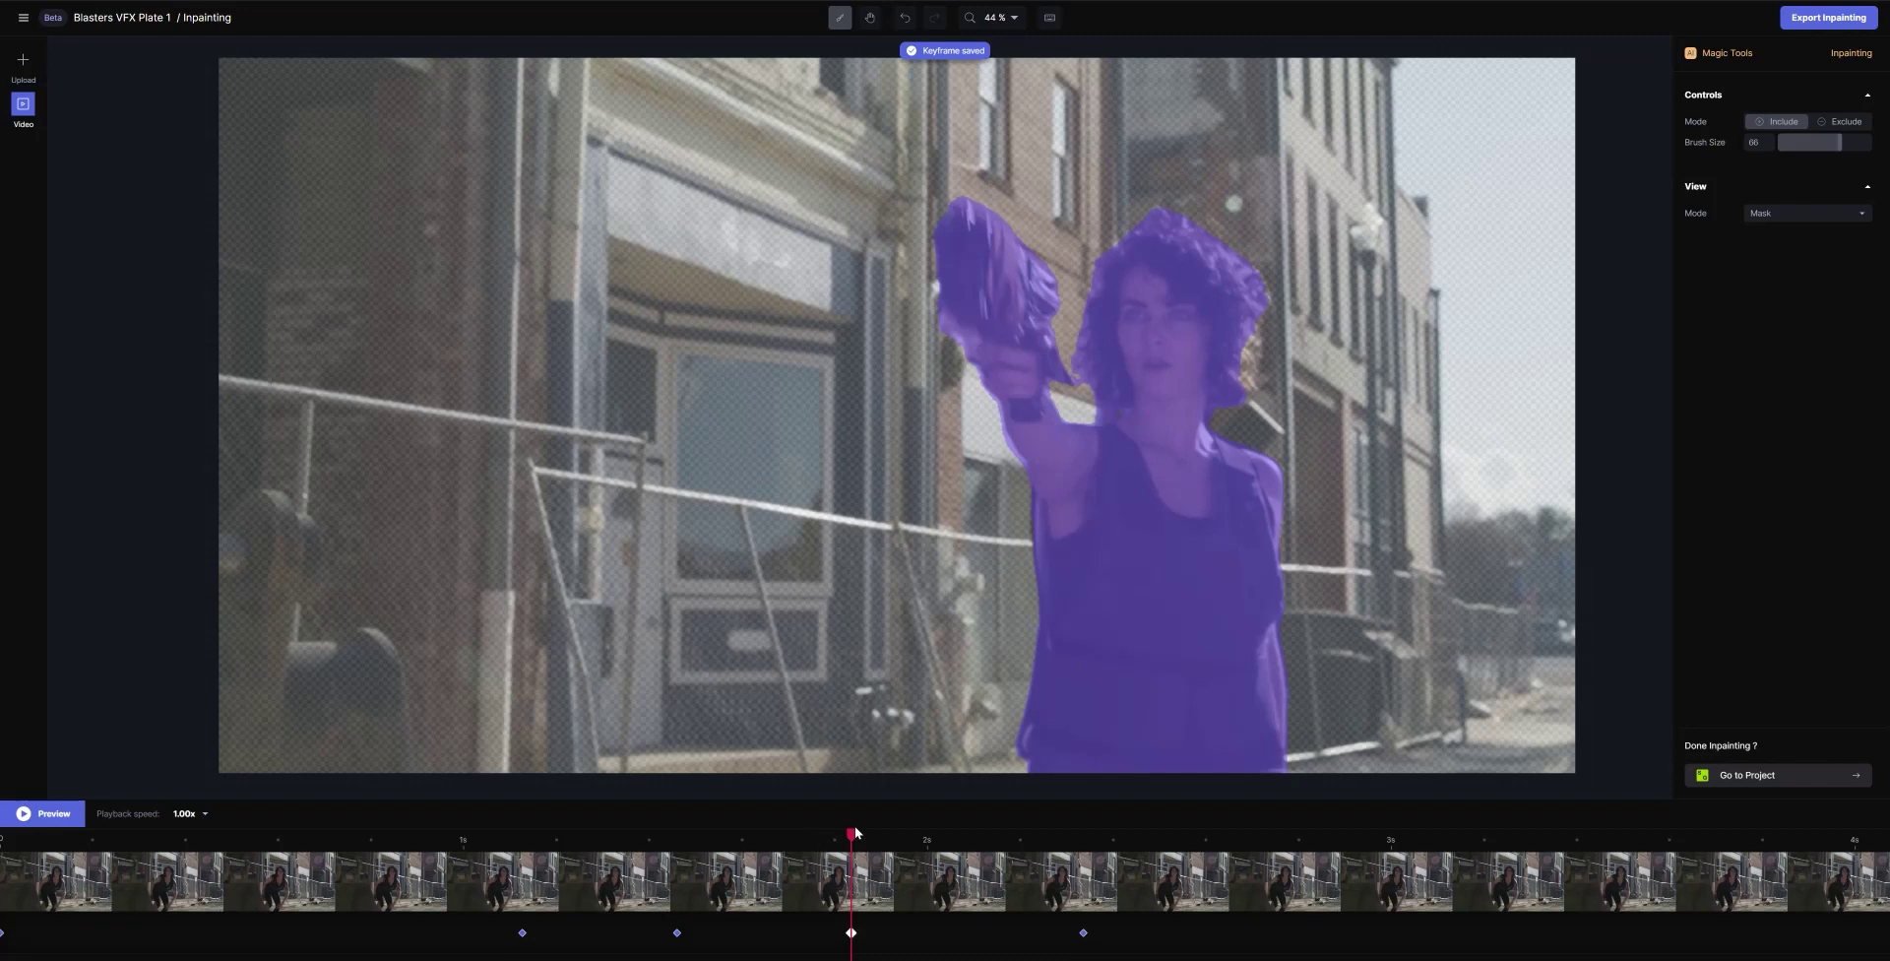
At about 2.1 s, exclude the stray masked area between the woman's hair and shoulder using a brush size of 27
drag(840, 834, 803, 836)
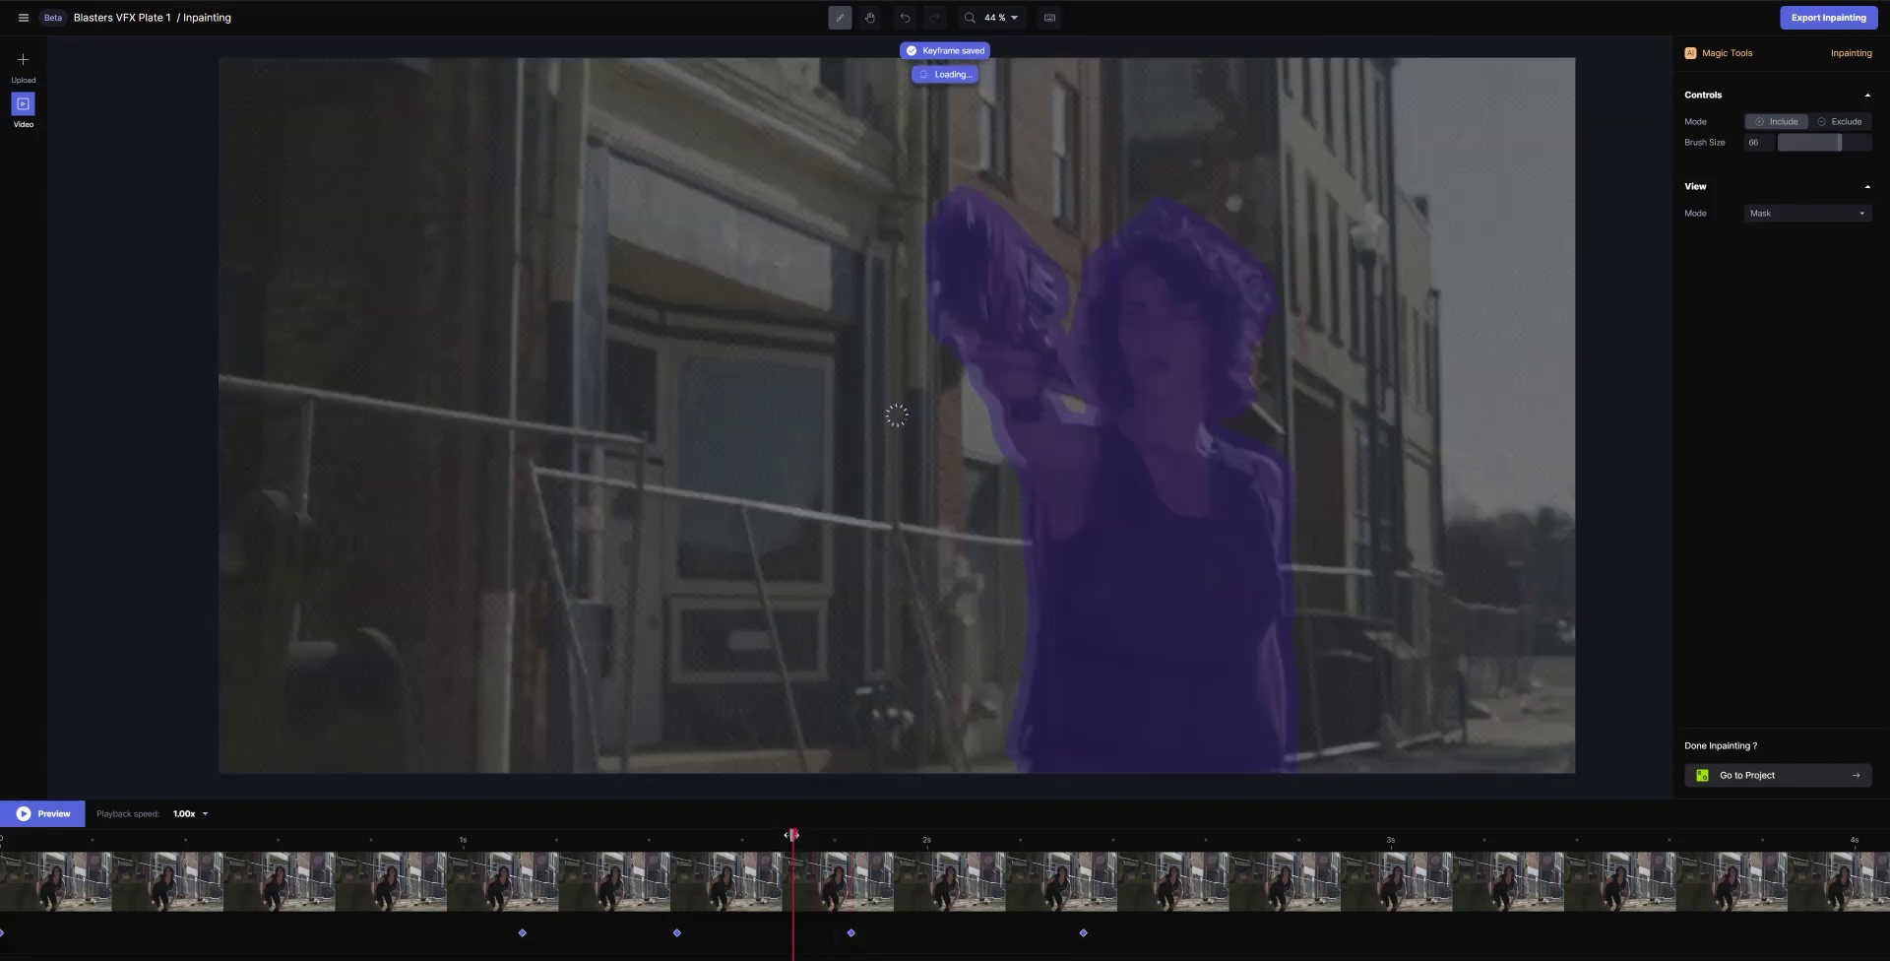
drag(791, 835, 964, 836)
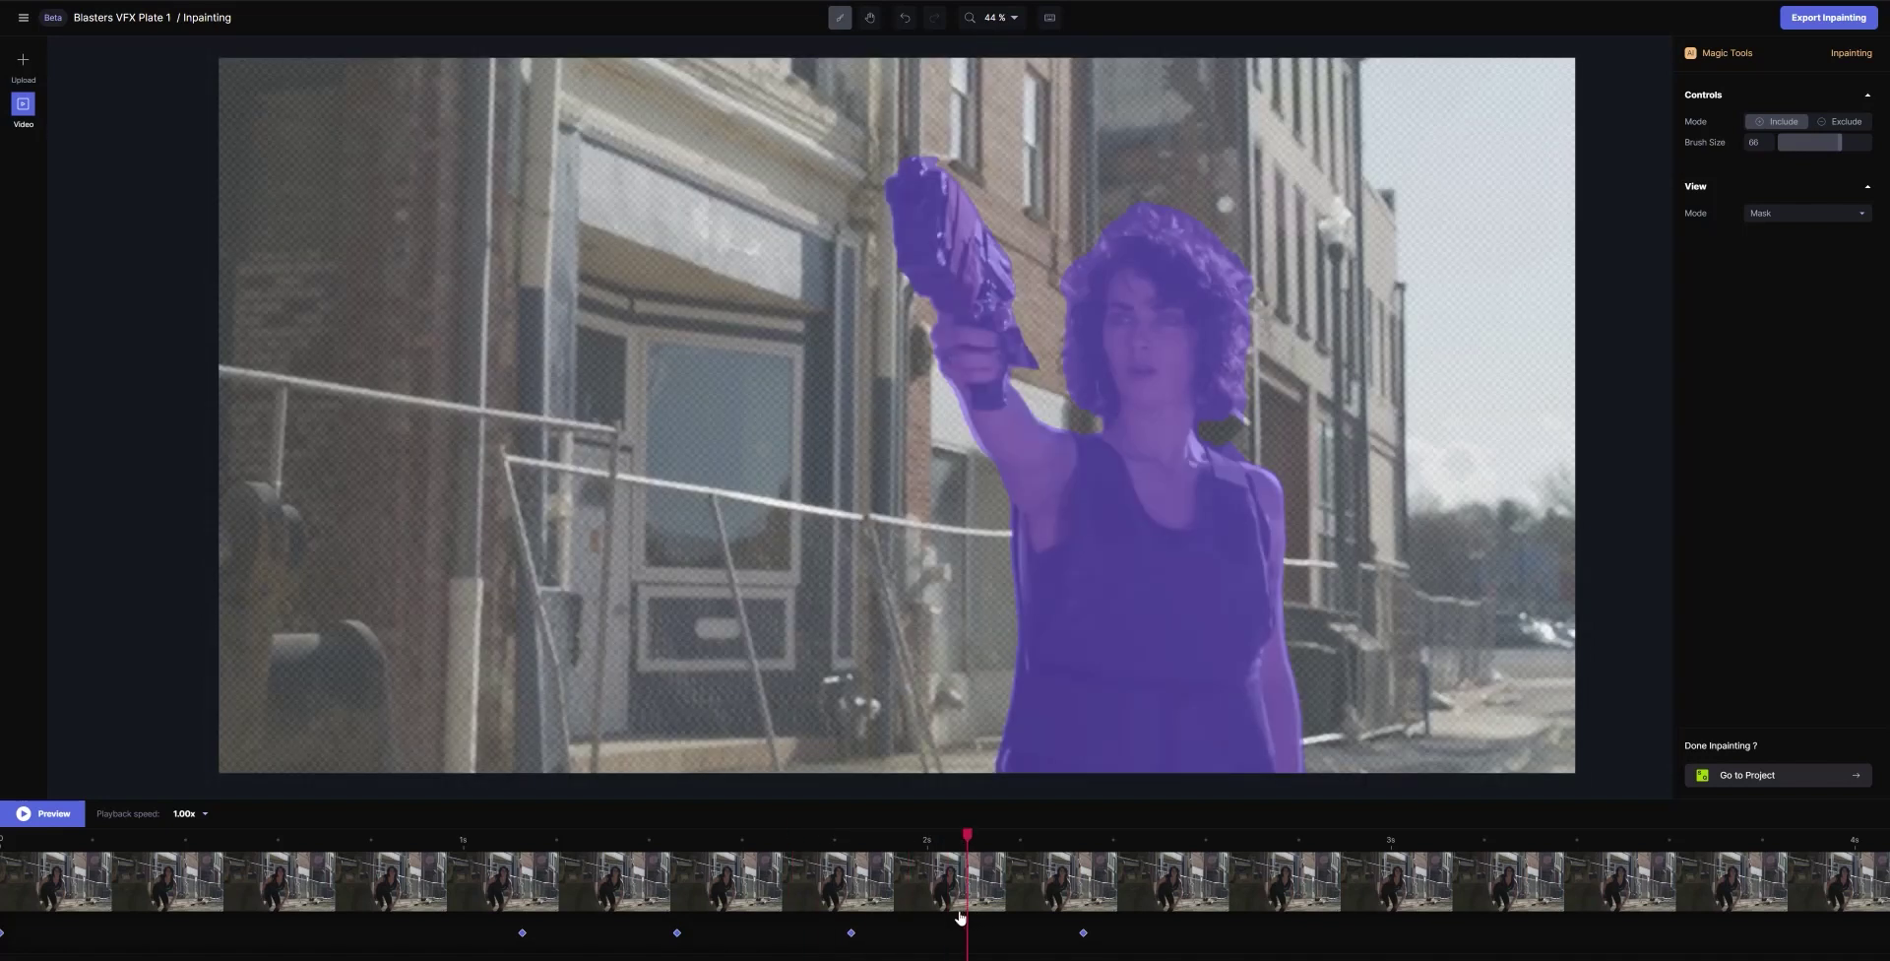
click(1841, 121)
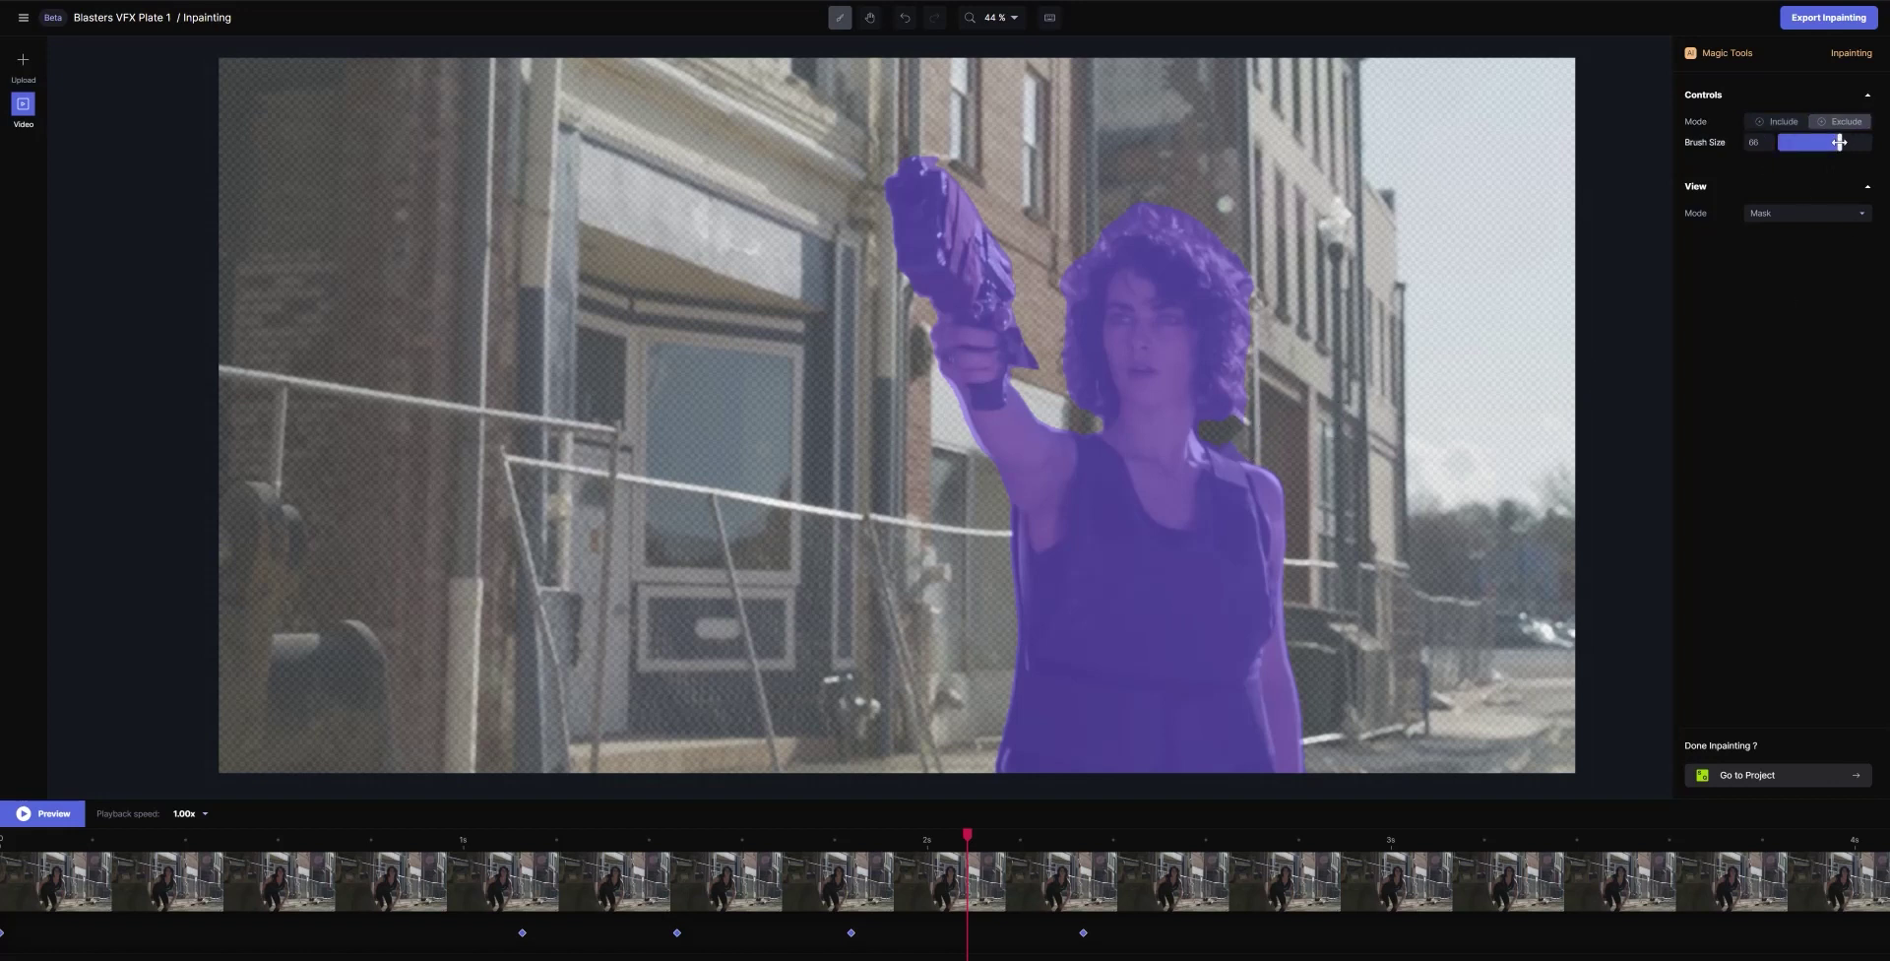
click(1248, 447)
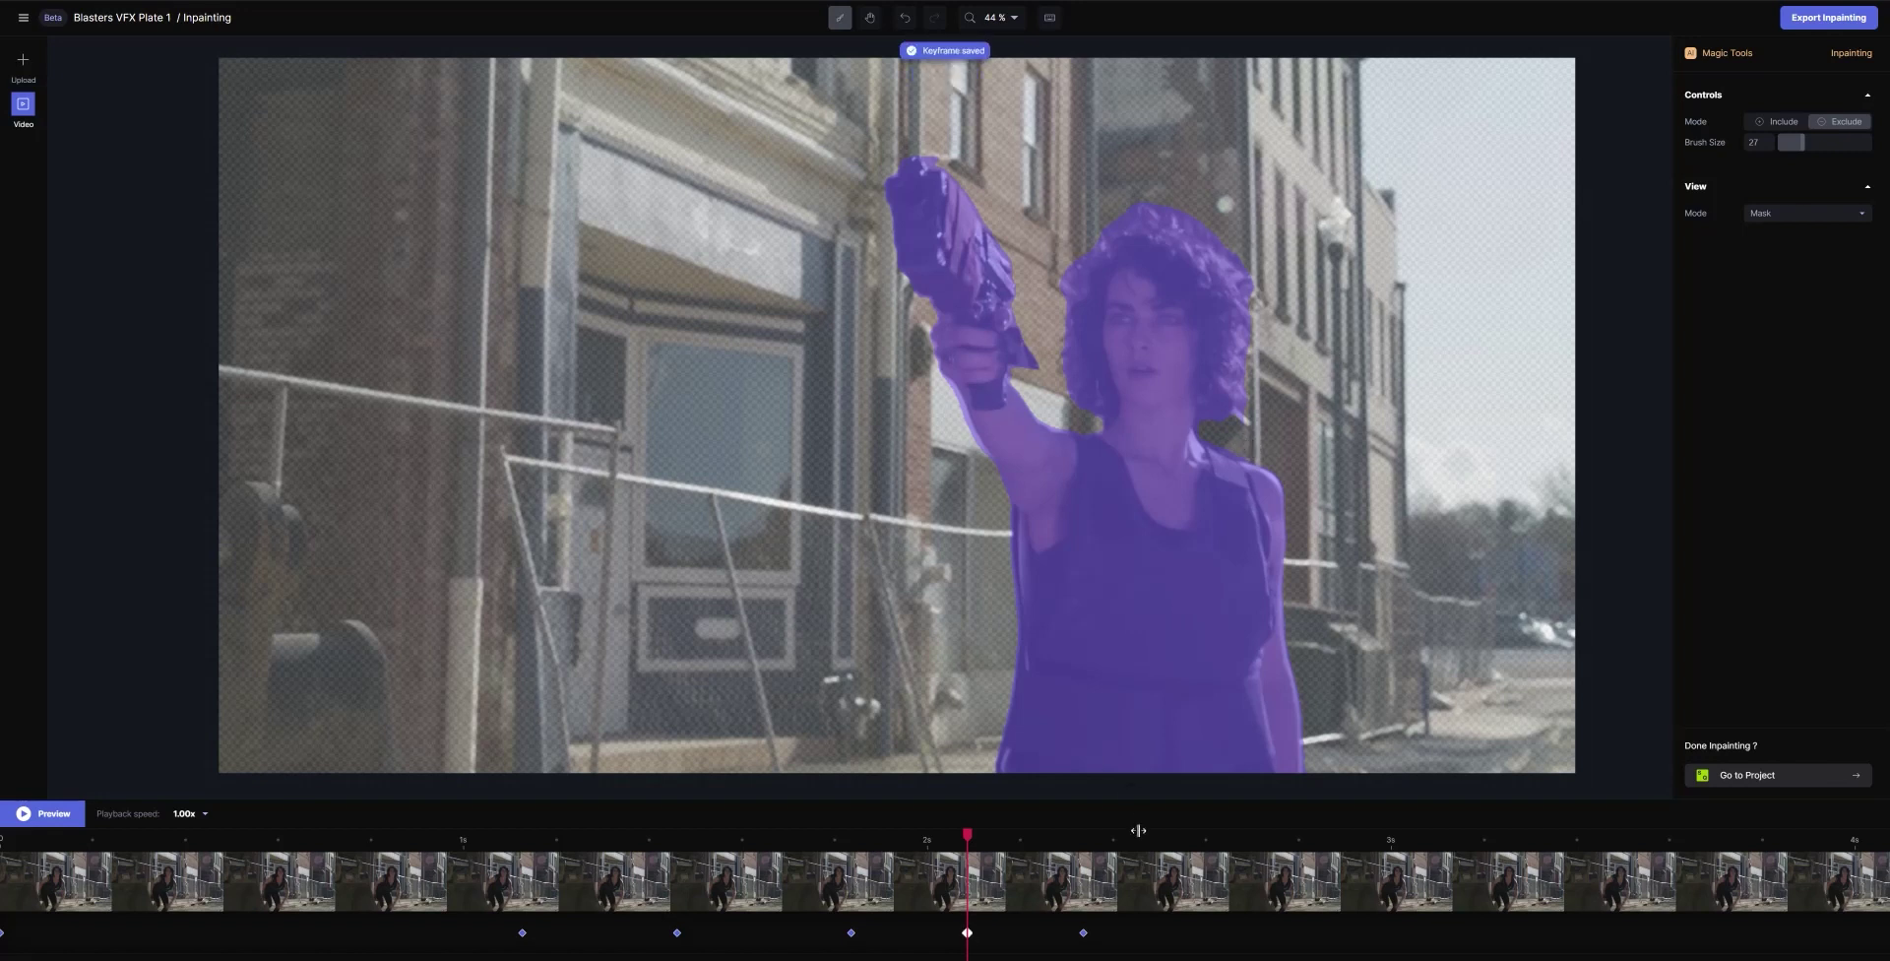
At about 3.05 s, exclude the stray masked patch beside the woman's hair on the gun side
drag(970, 834, 1025, 835)
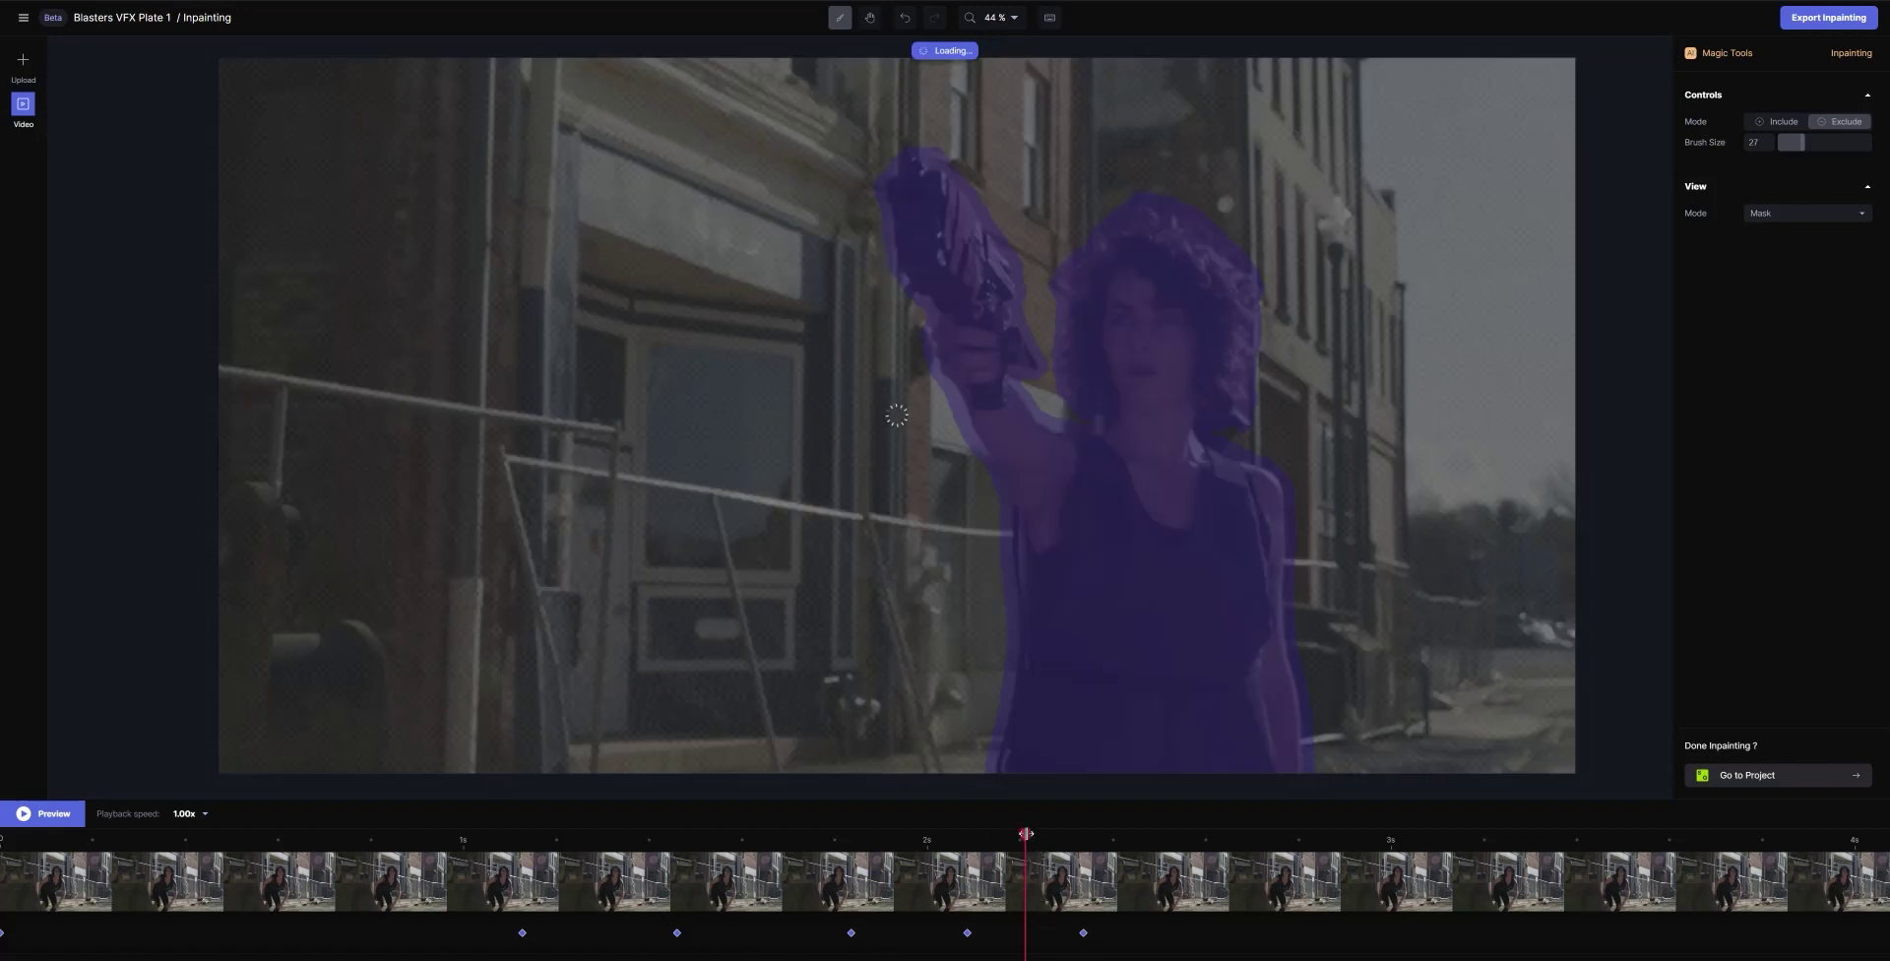
drag(1025, 834, 1410, 866)
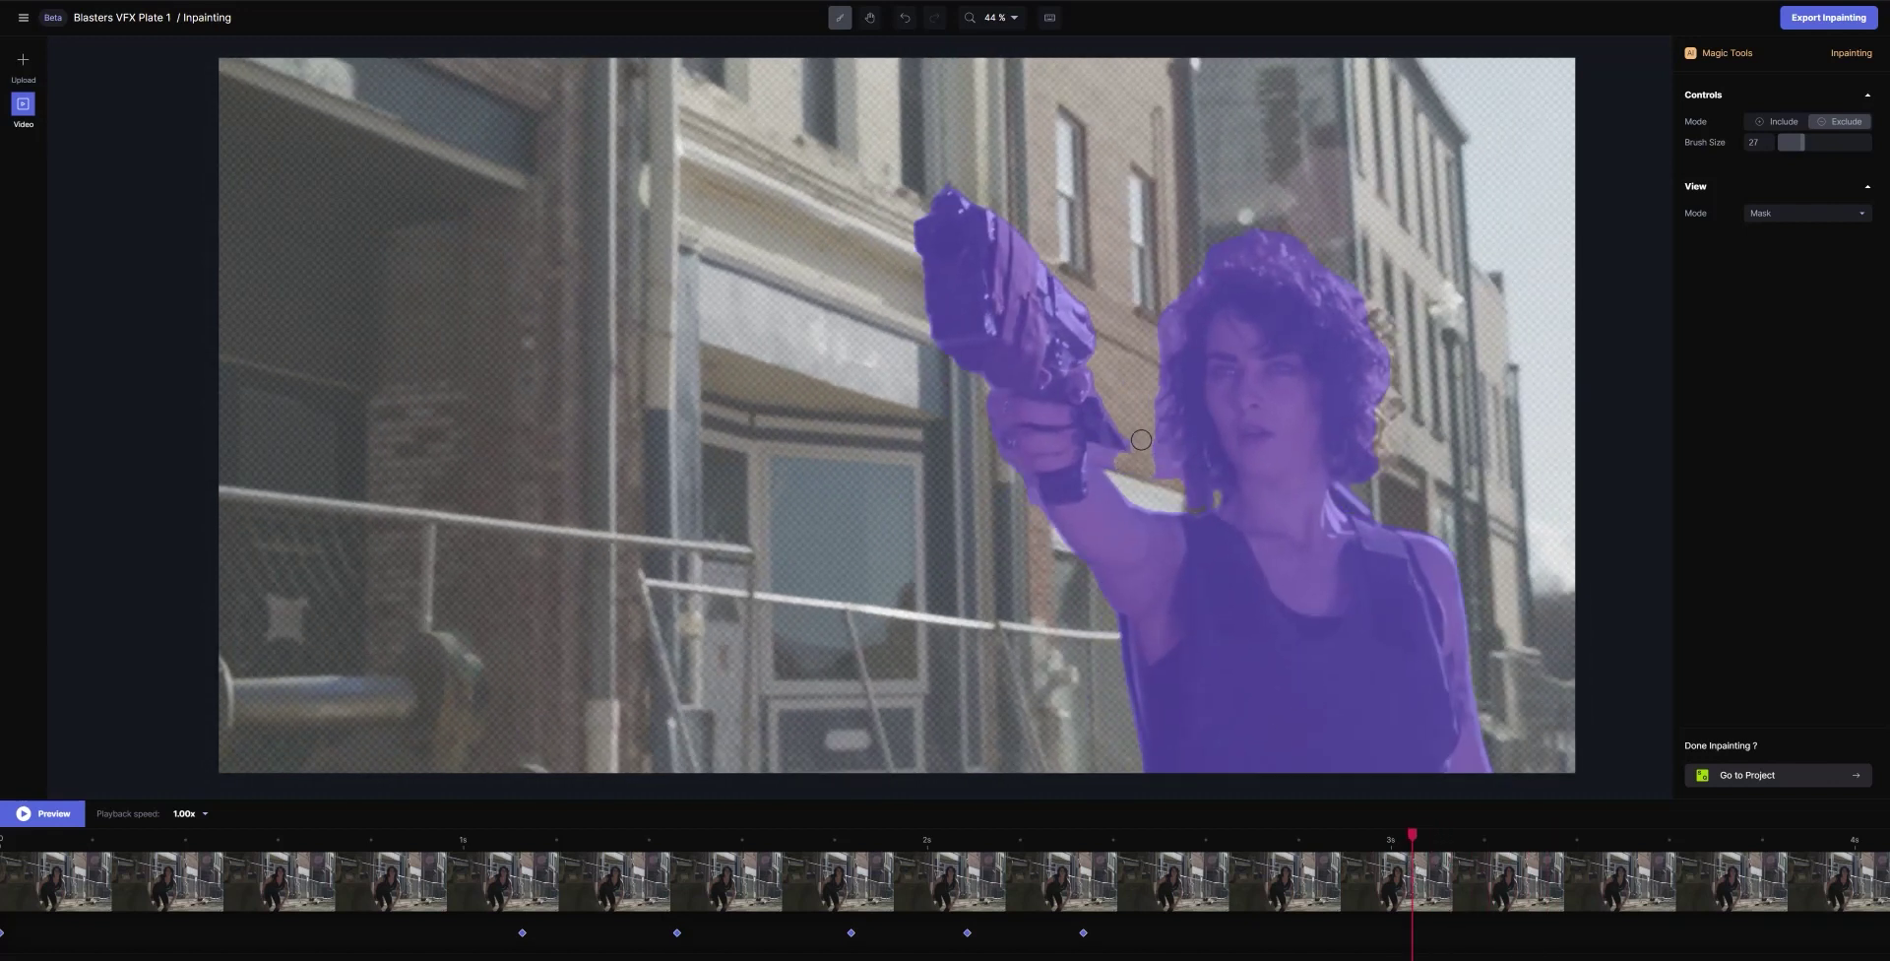
click(1169, 480)
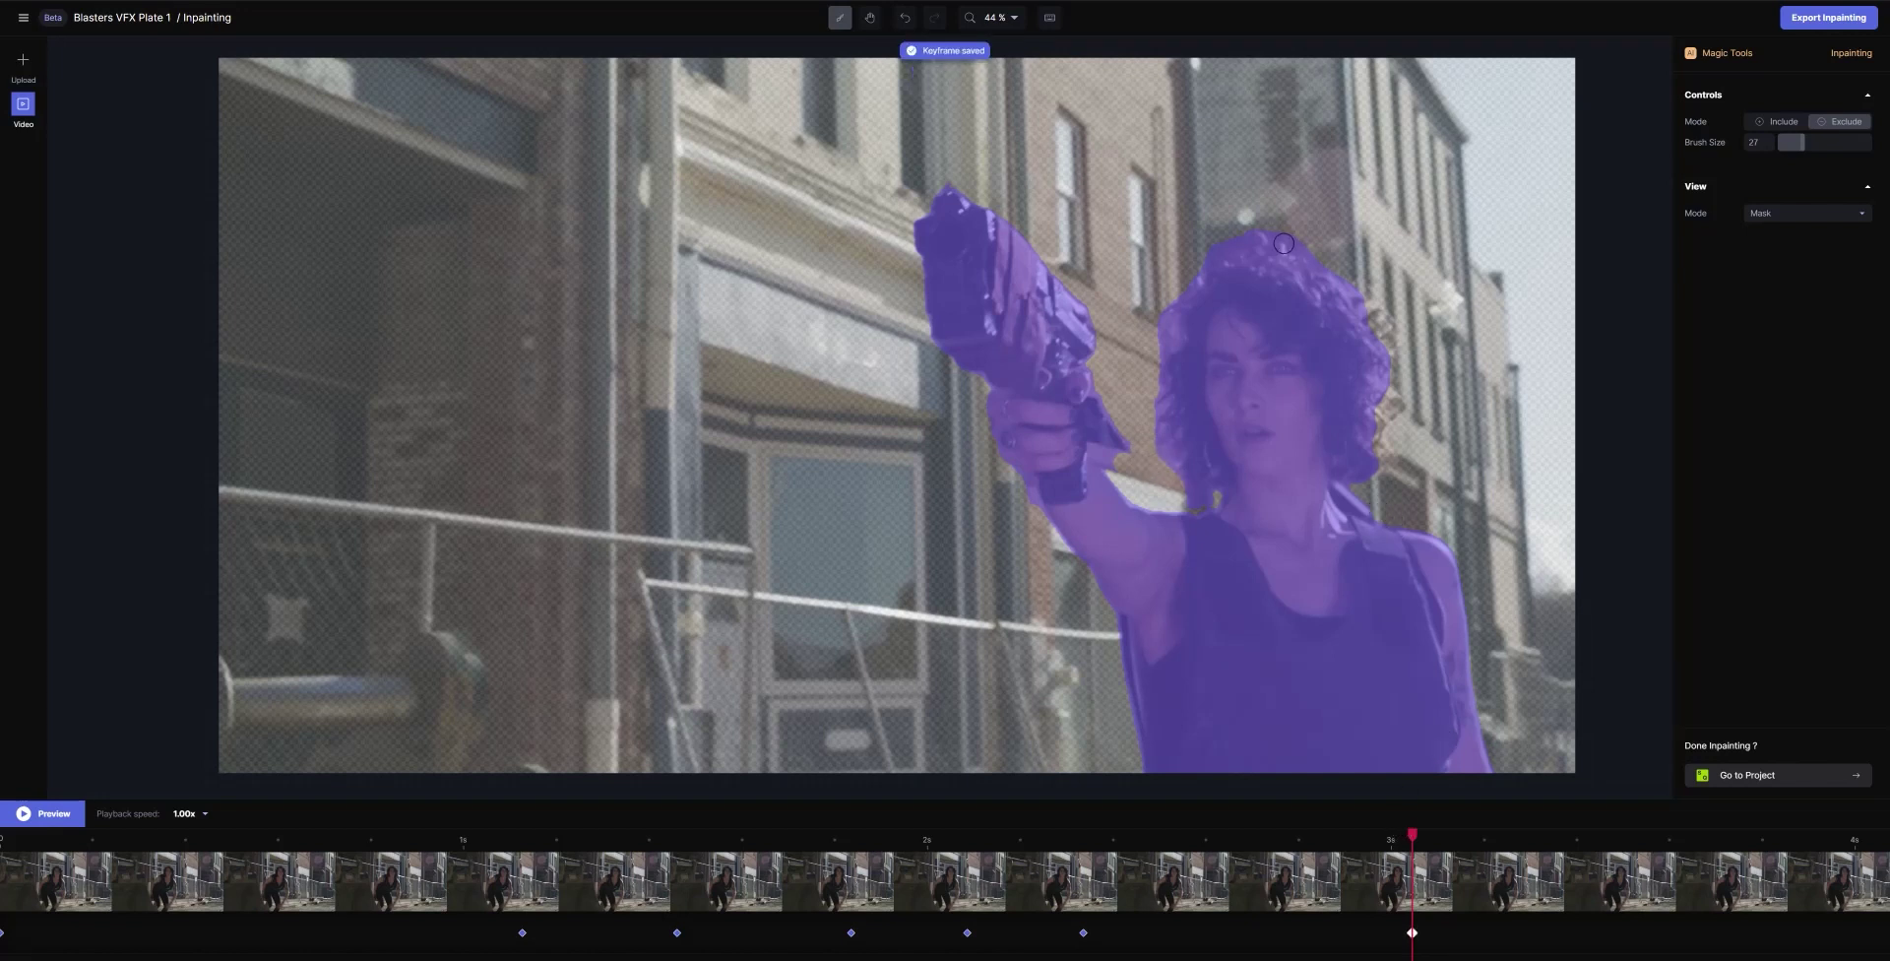
At about 2.7 s and 2.85 s, exclude the stray masked patches around the woman's hair and gun hand
drag(1402, 835, 1239, 837)
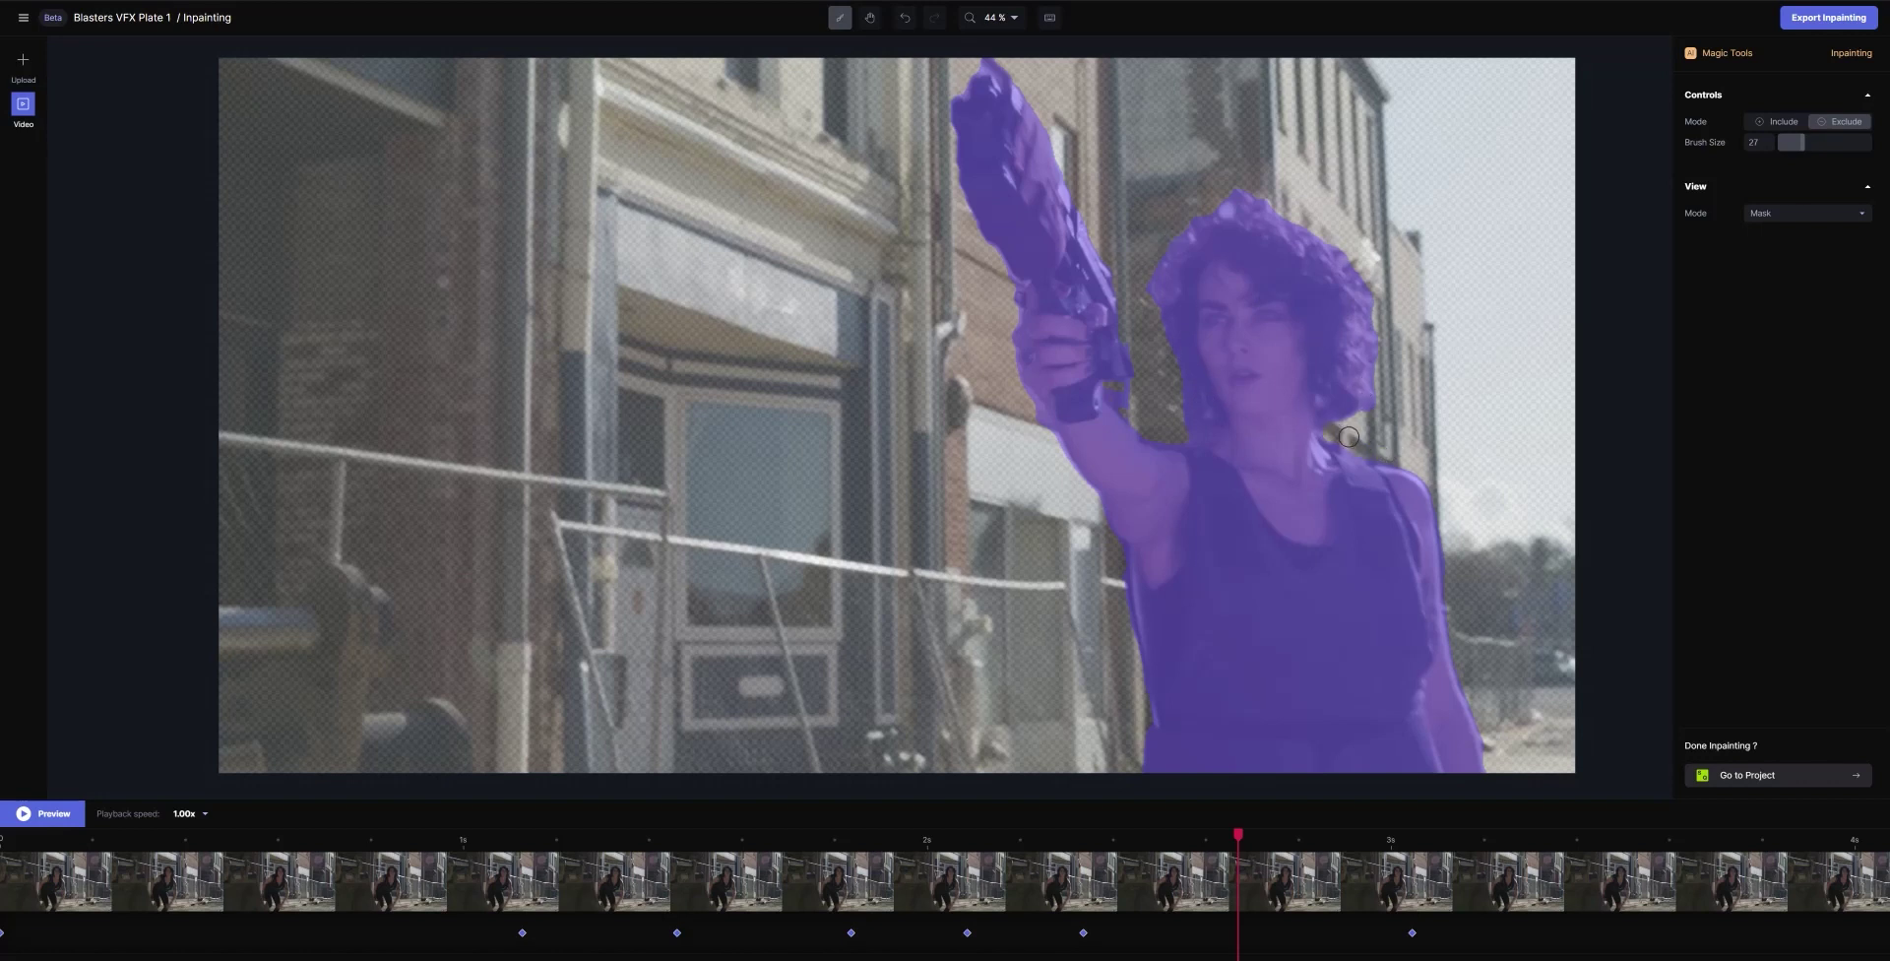
drag(1348, 436, 1373, 441)
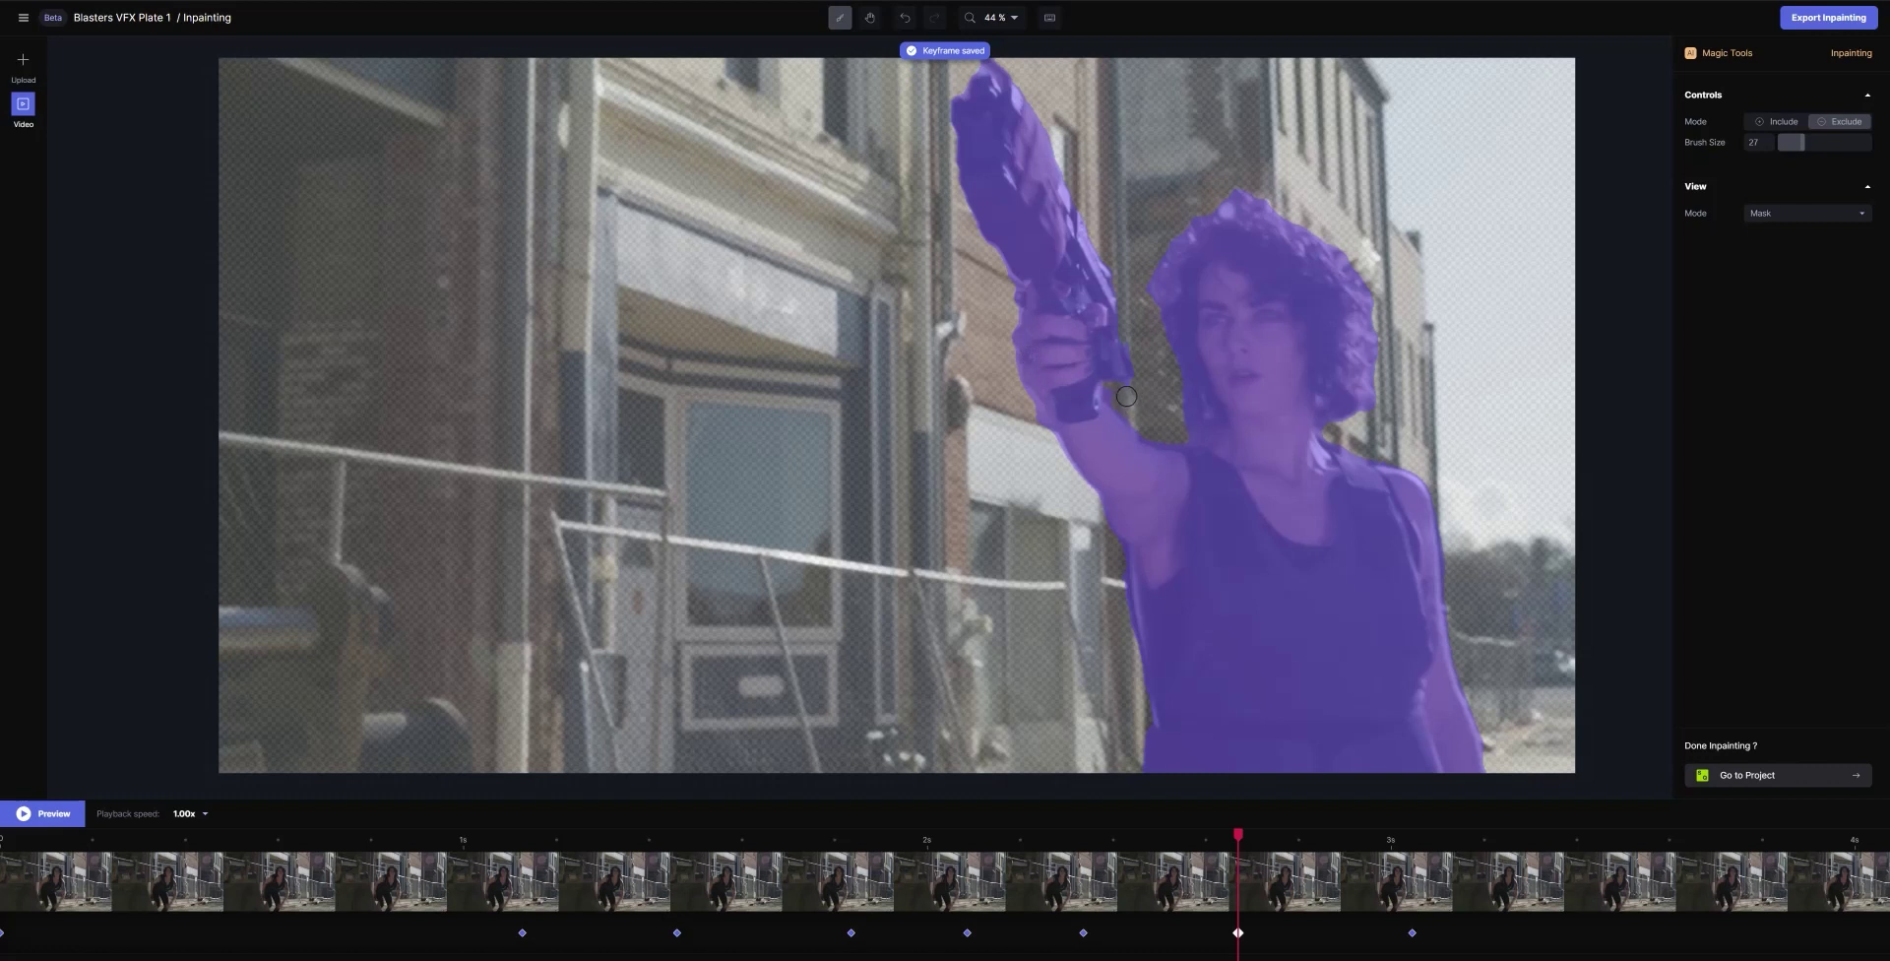
drag(1113, 394, 1128, 394)
drag(1238, 833, 1315, 837)
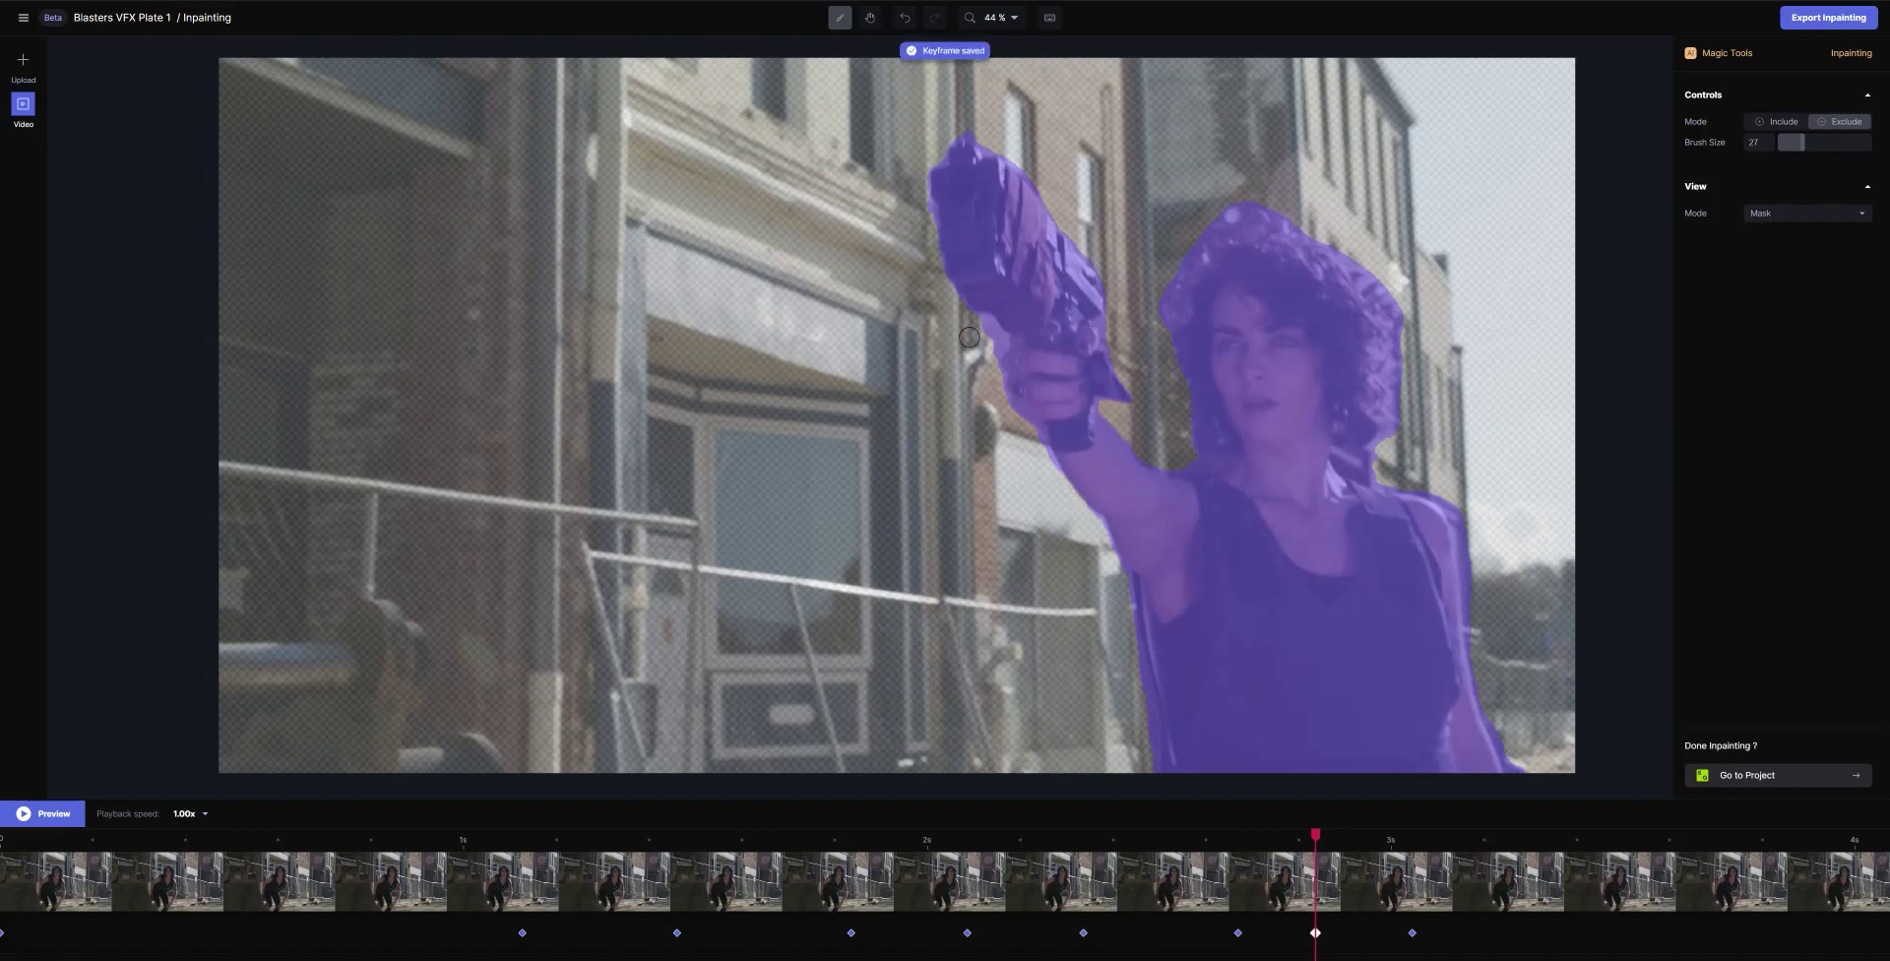
At about 3.85 s, examine the mask edges closely around the woman's gun, hair, arms and shoulders
drag(1356, 842, 1740, 849)
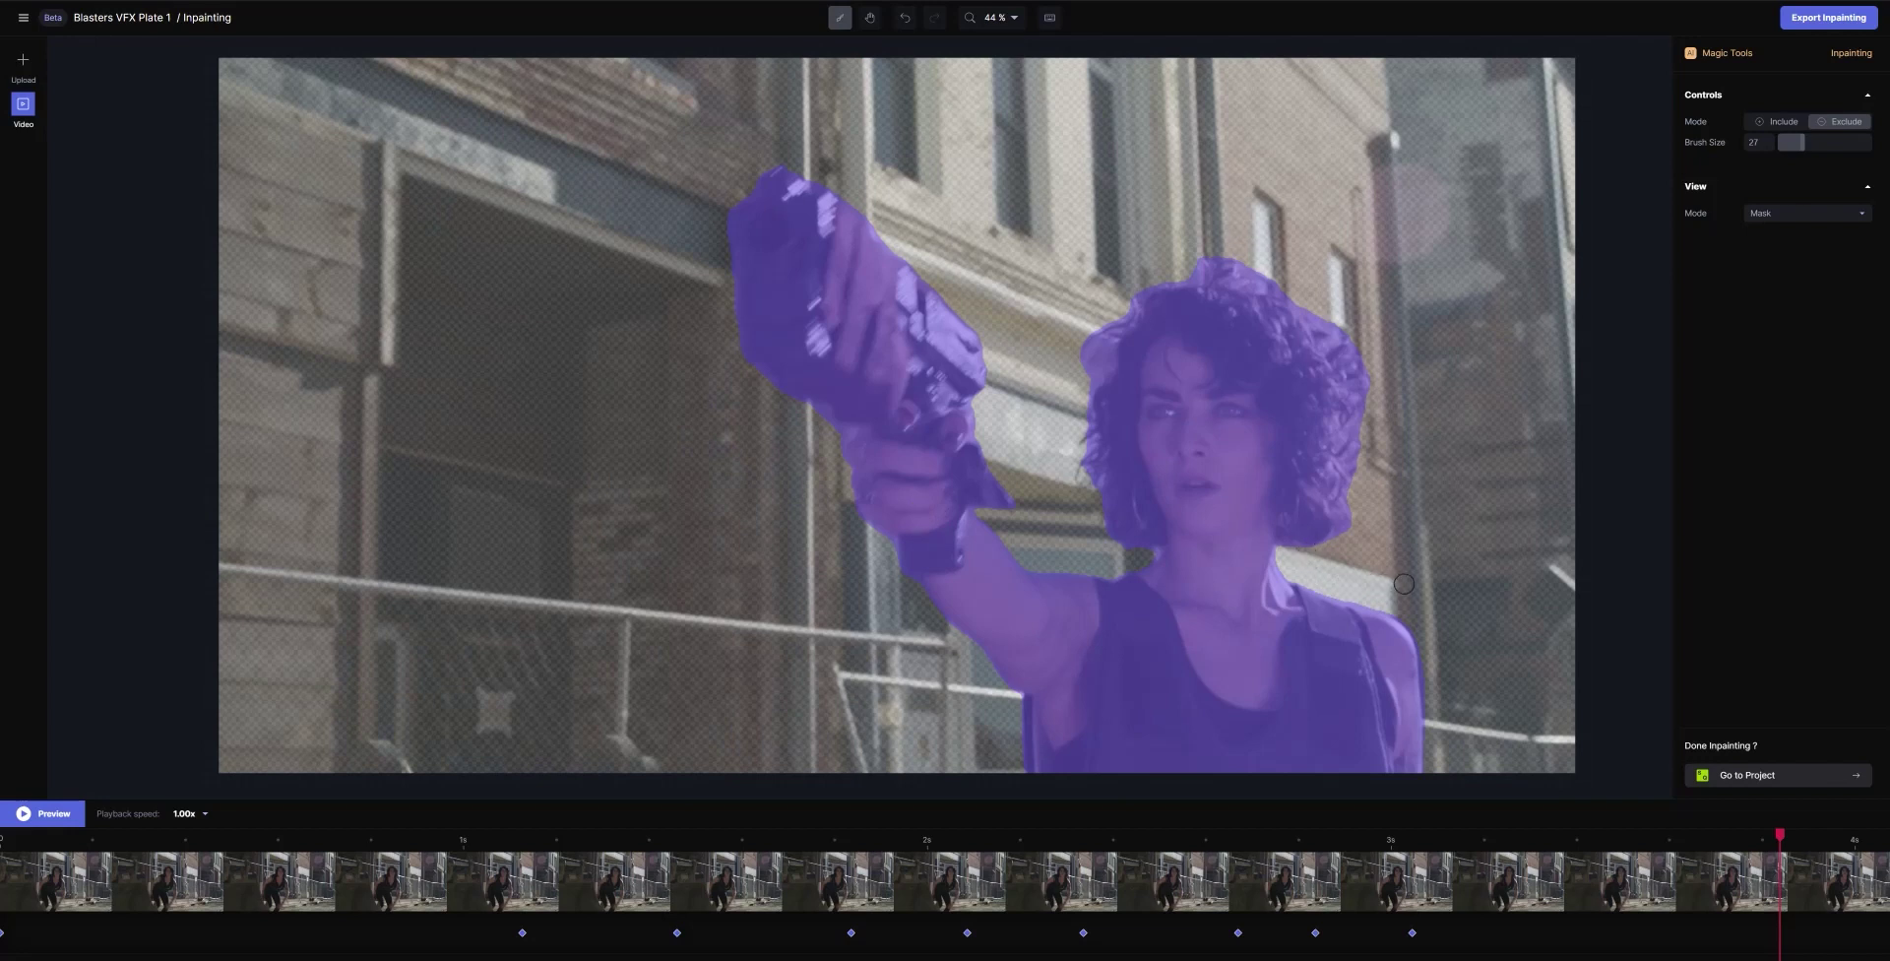
click(870, 18)
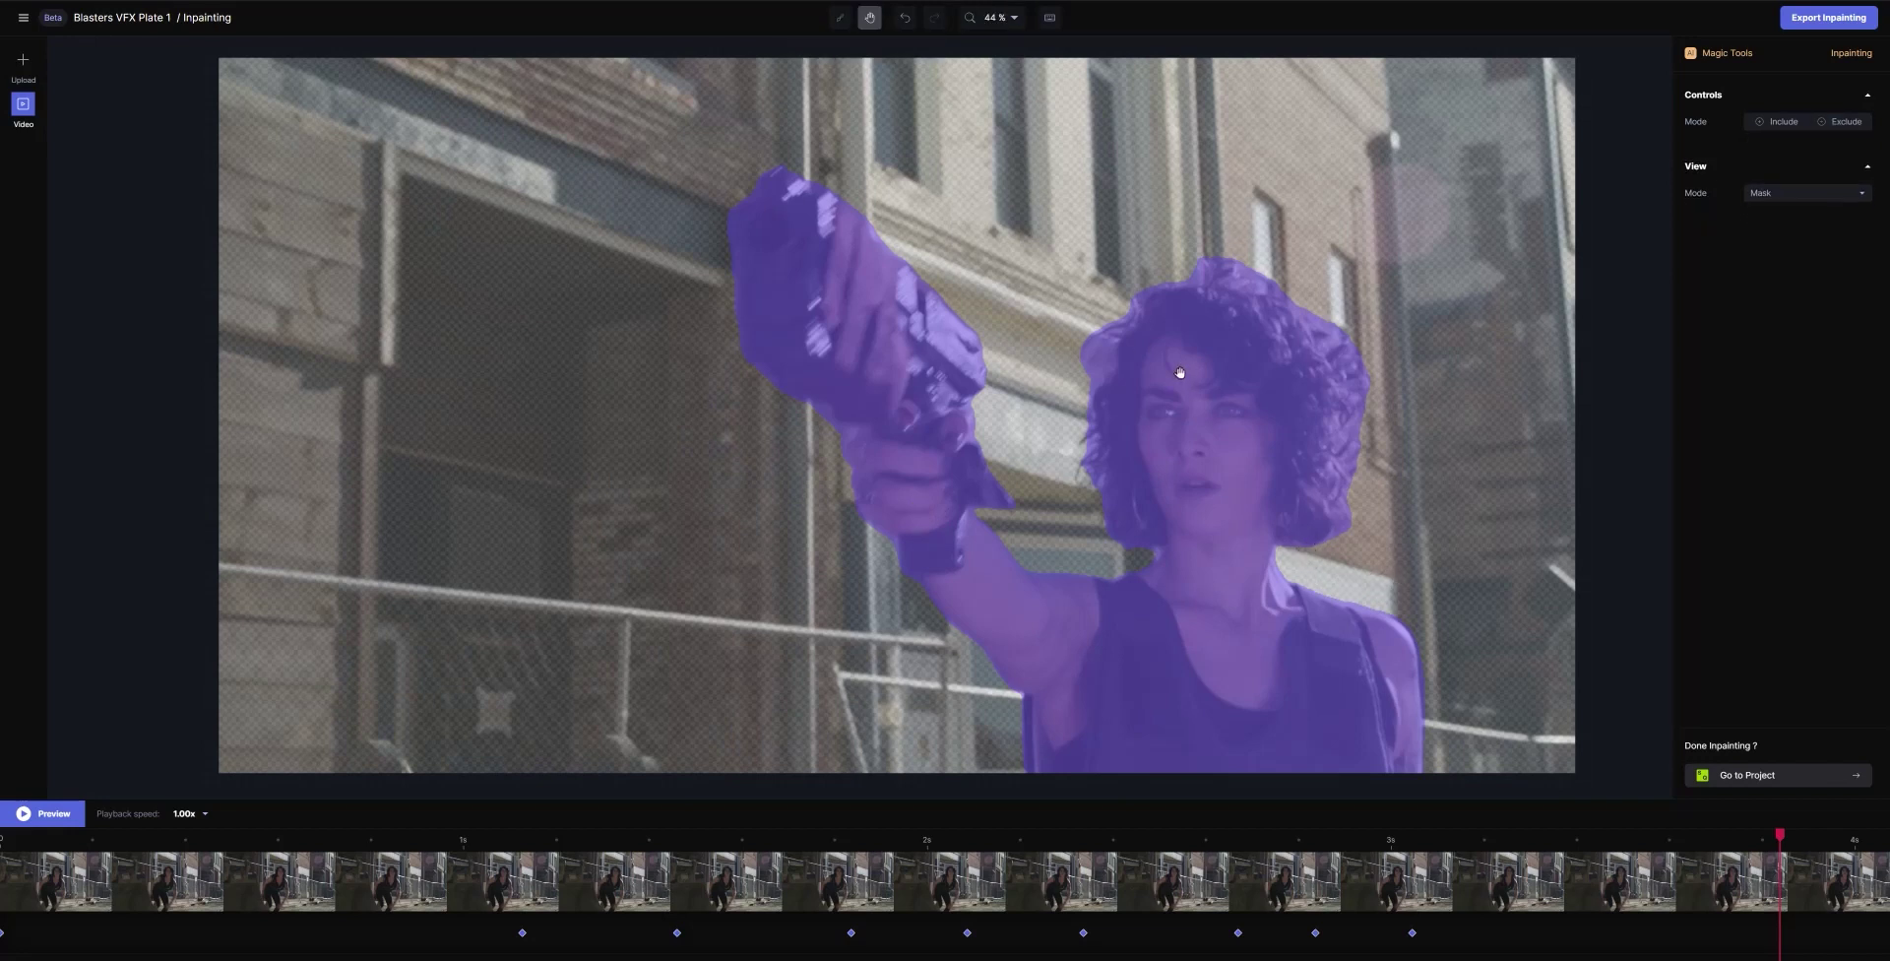
drag(1439, 532, 1303, 493)
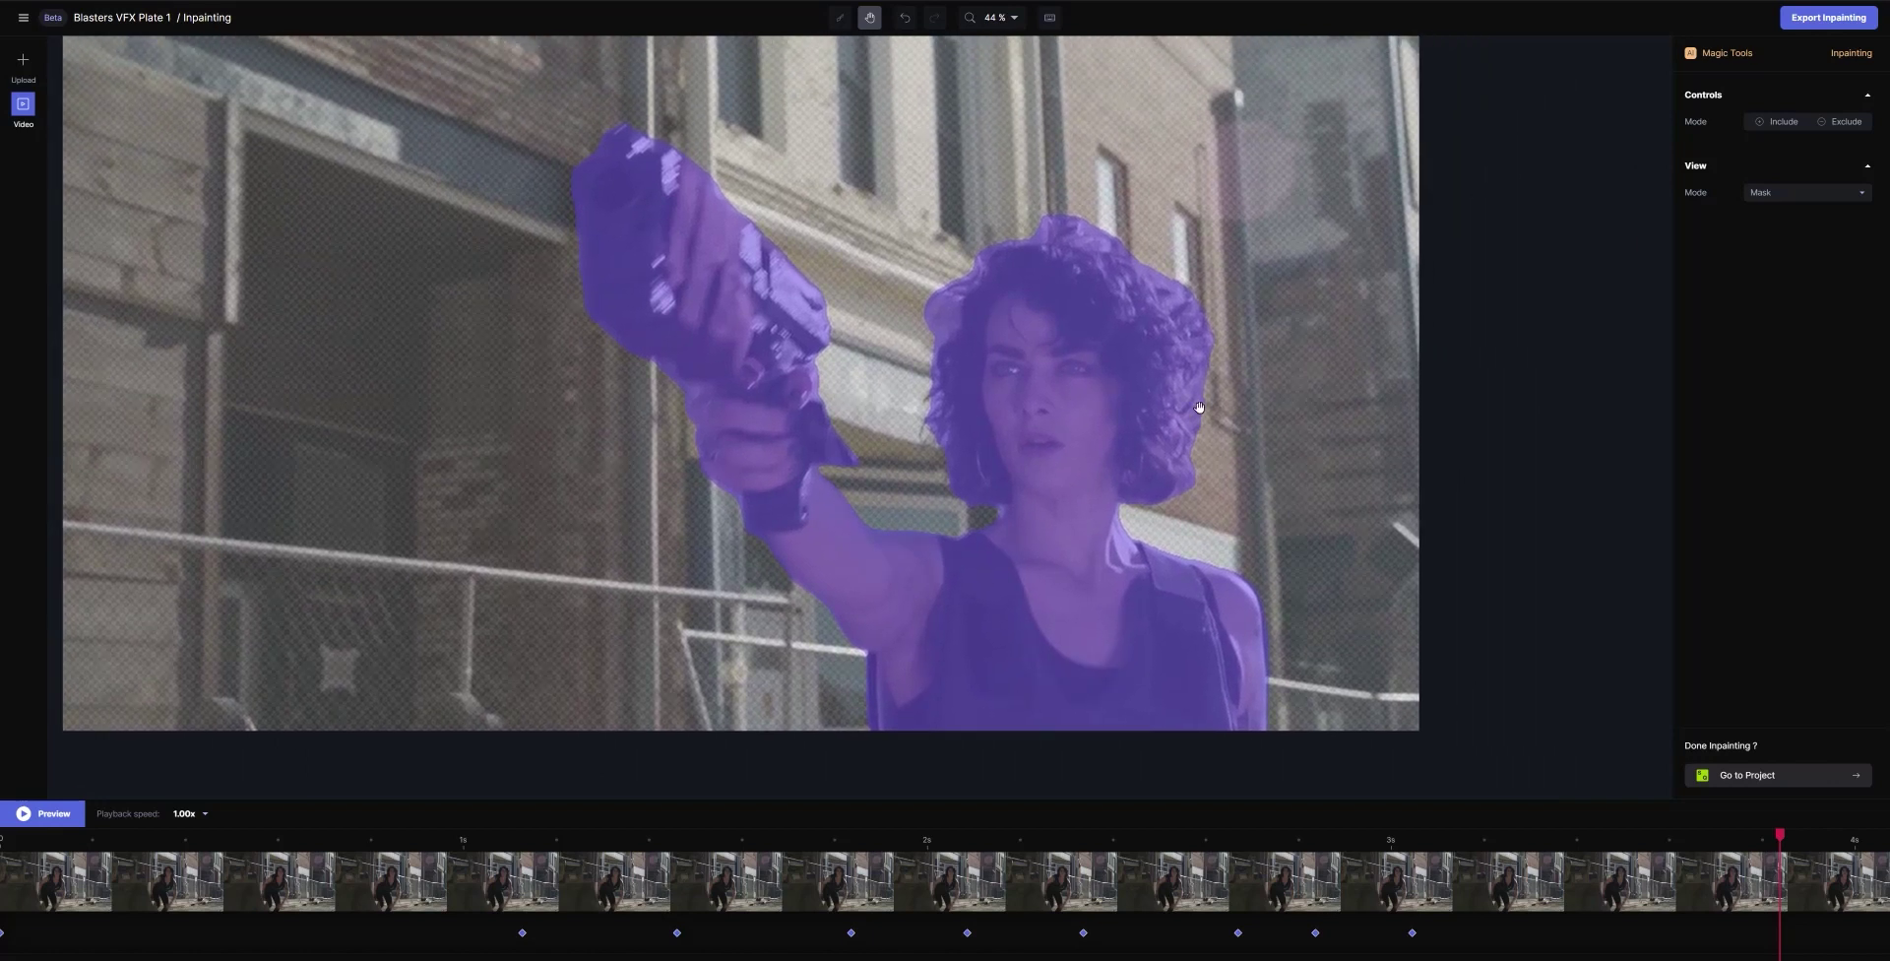
scroll(1250, 397, up, 3)
scroll(1250, 396, down, 3)
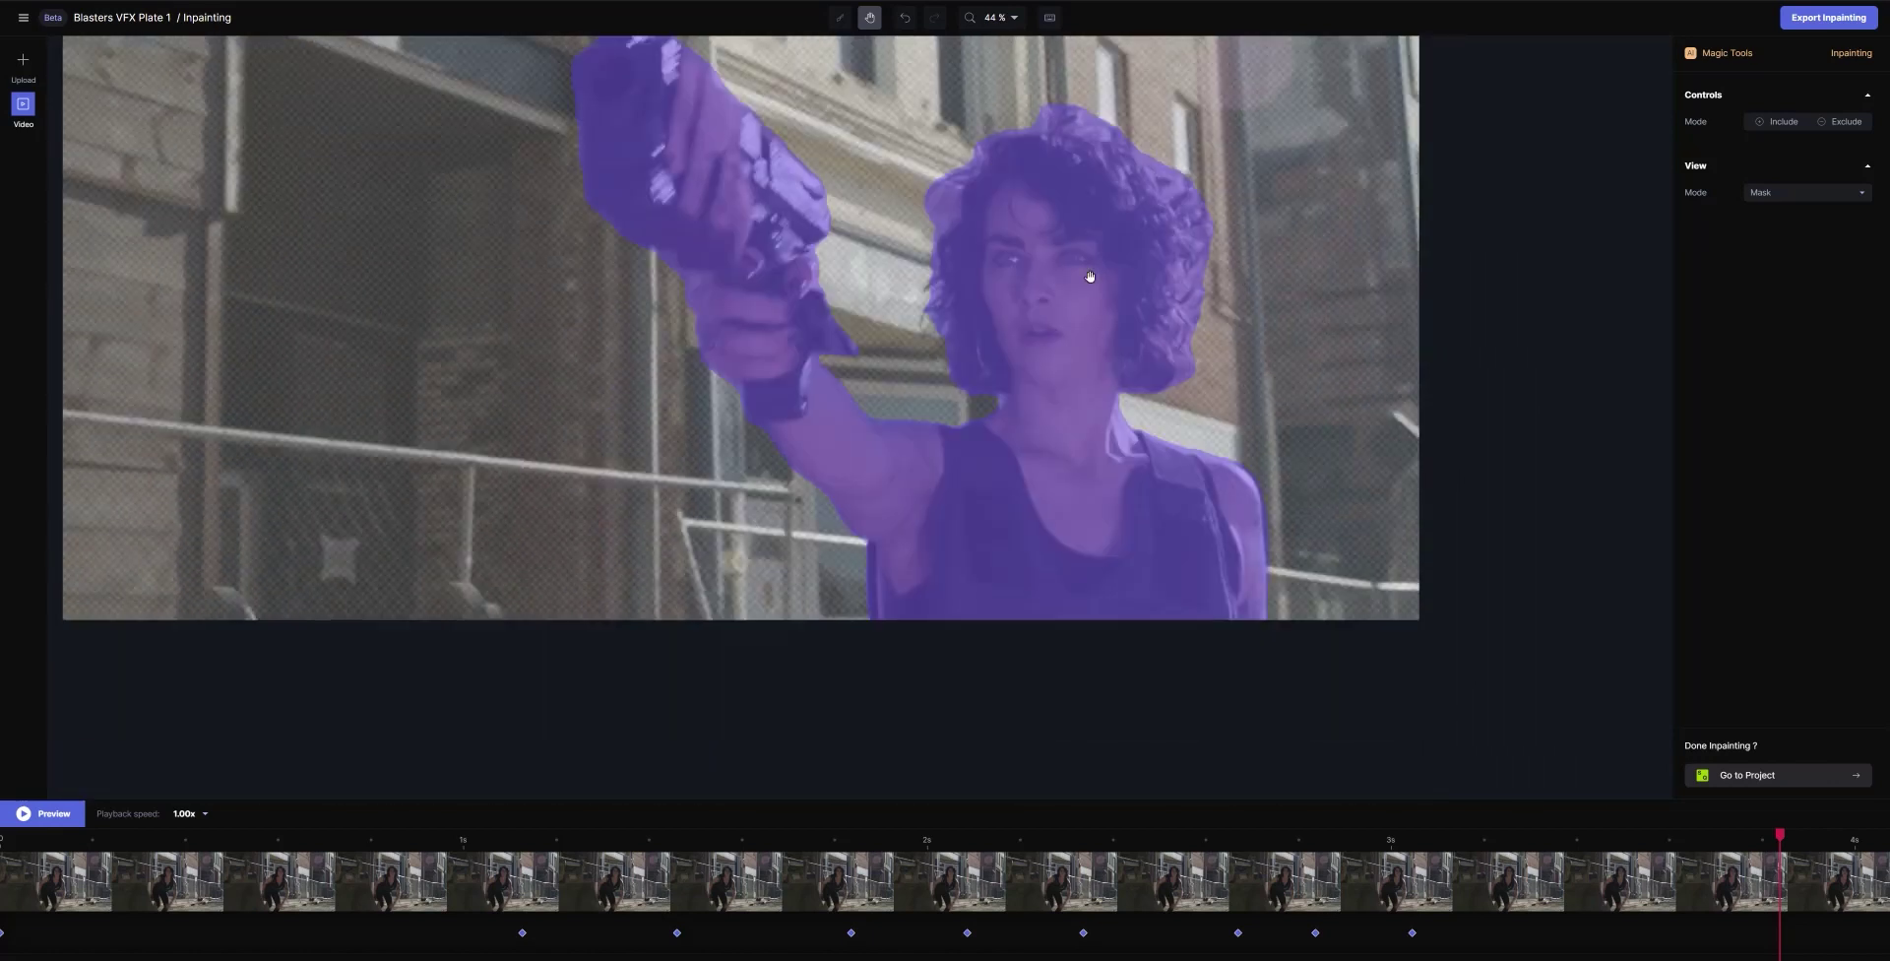
click(999, 17)
click(950, 57)
drag(1408, 398, 1297, 276)
scroll(867, 613, up, 4)
scroll(867, 614, left, 4)
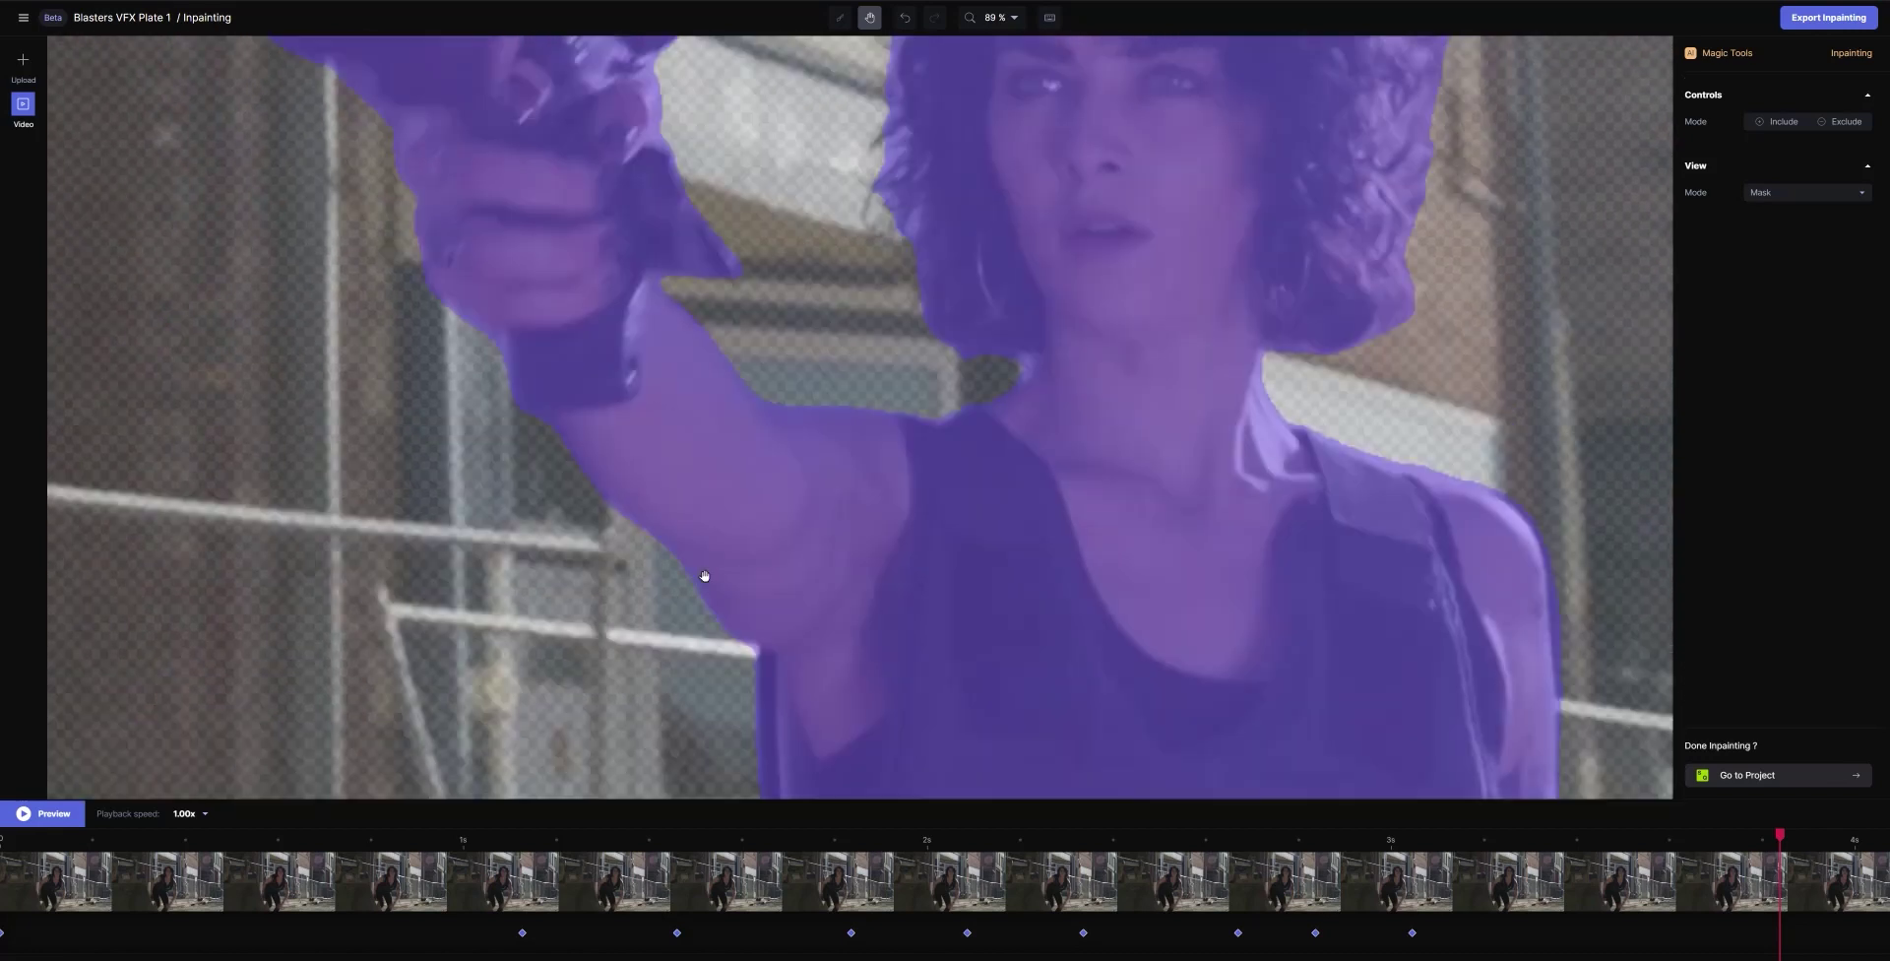
scroll(768, 283, up, 3)
scroll(768, 282, left, 2)
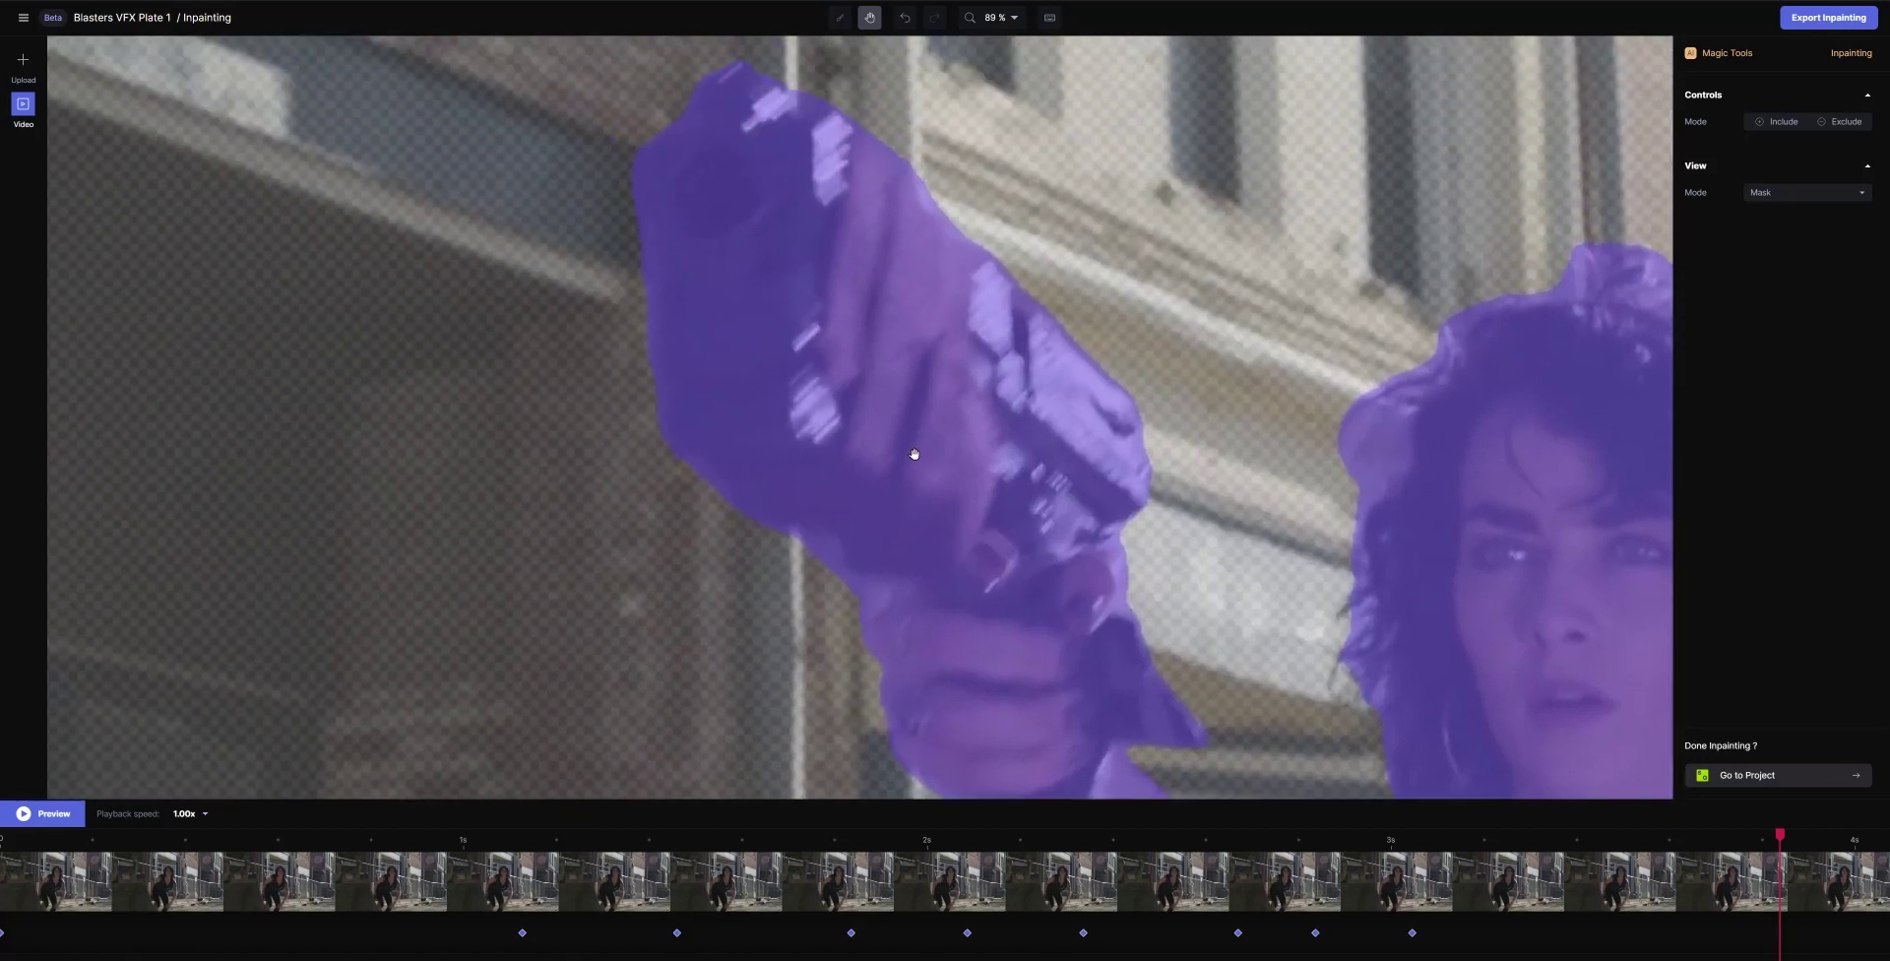
scroll(1153, 426, right, 4)
scroll(1153, 426, down, 2)
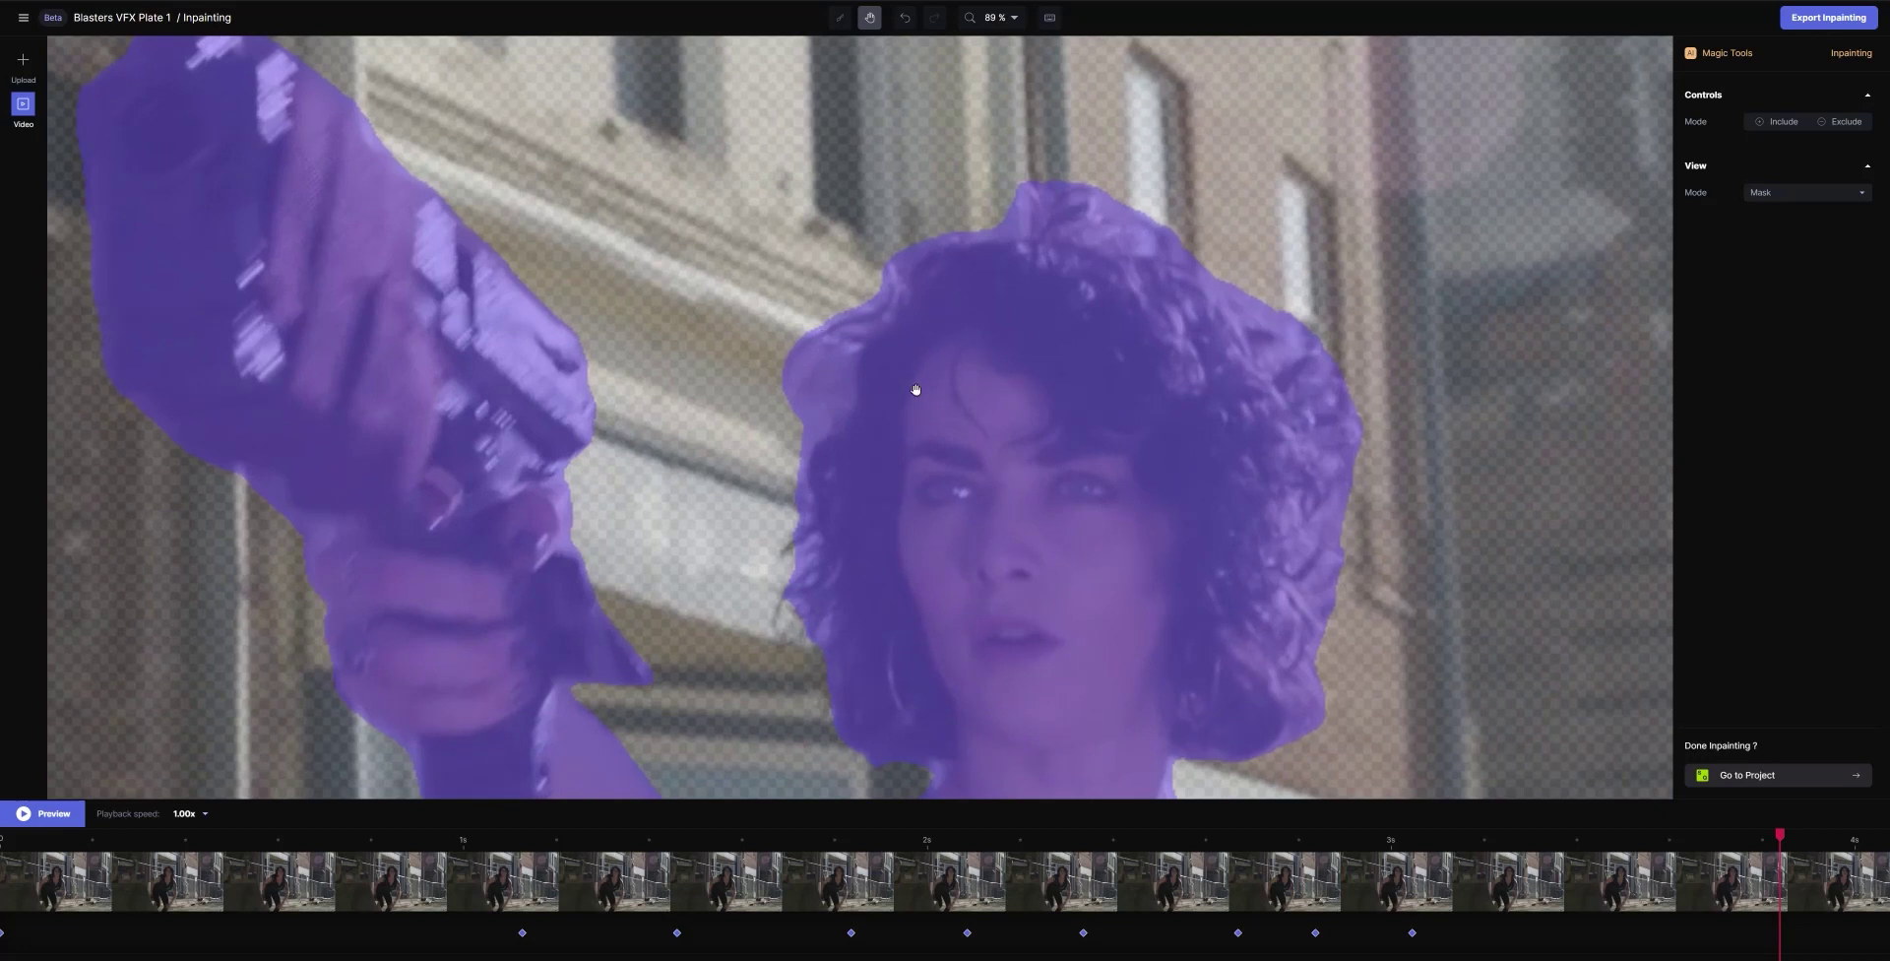
scroll(1358, 389, up, 3)
scroll(1359, 389, left, 1)
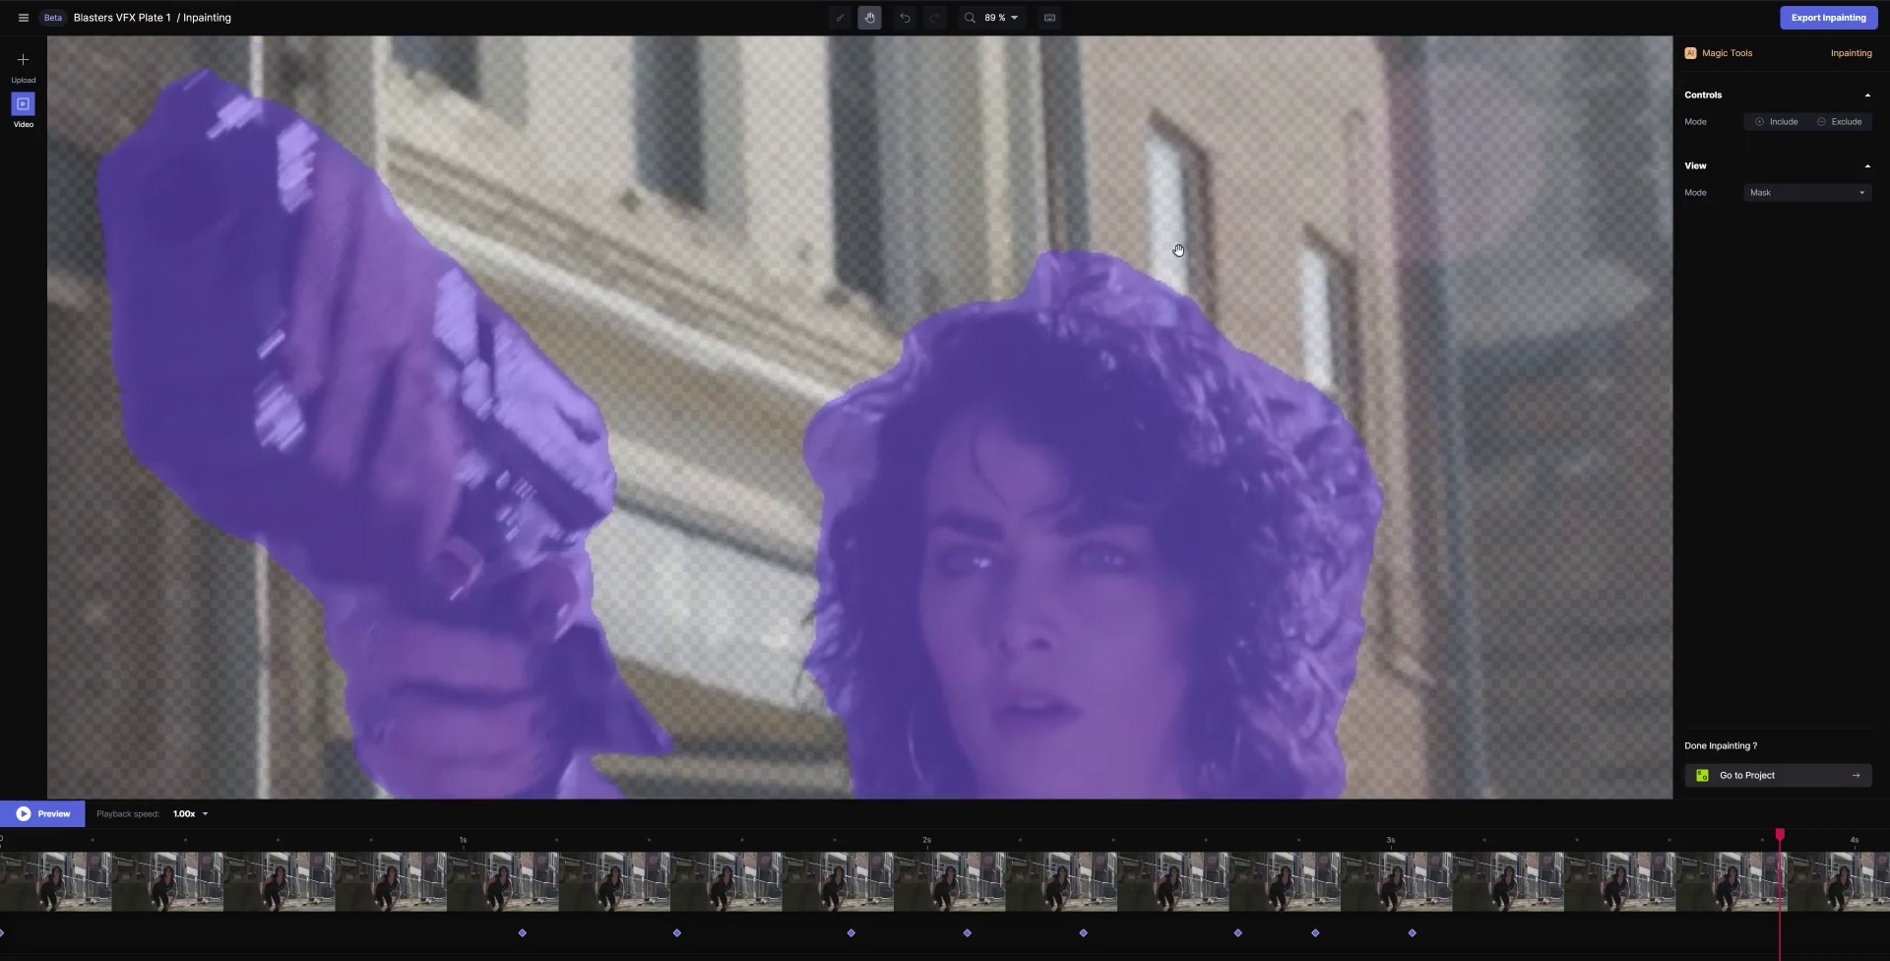
scroll(1277, 439, down, 10)
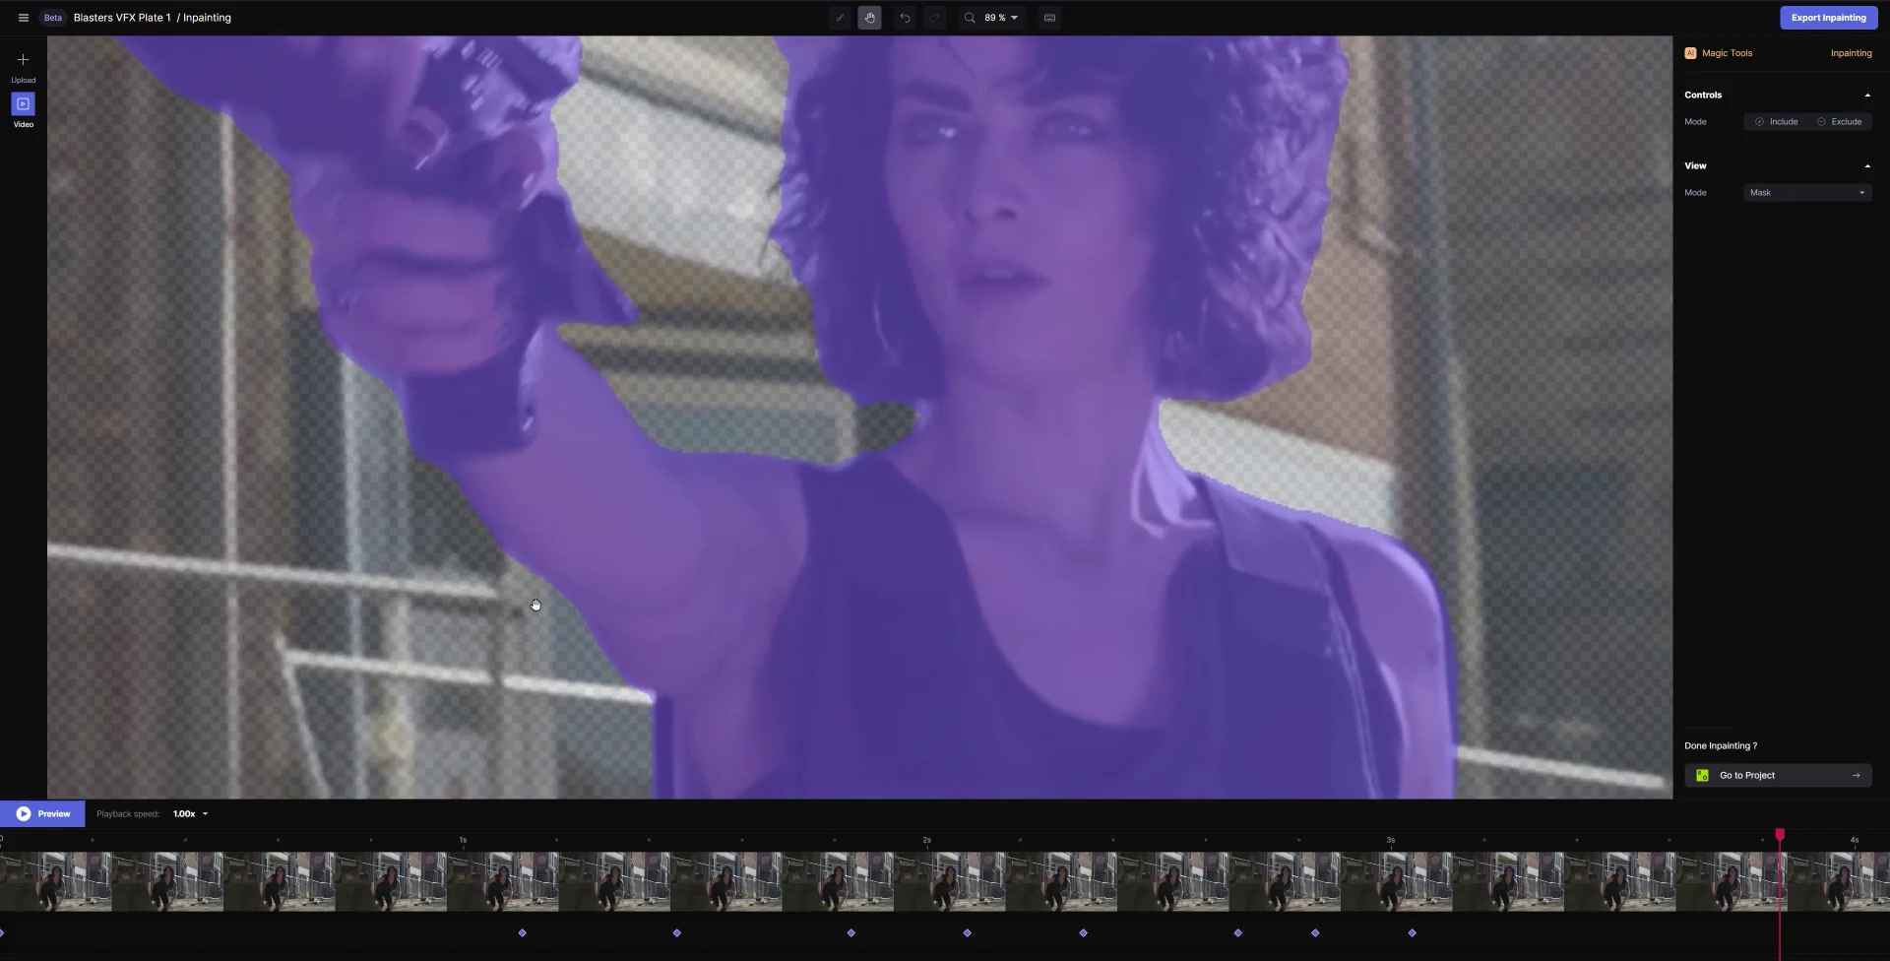
drag(536, 605, 751, 233)
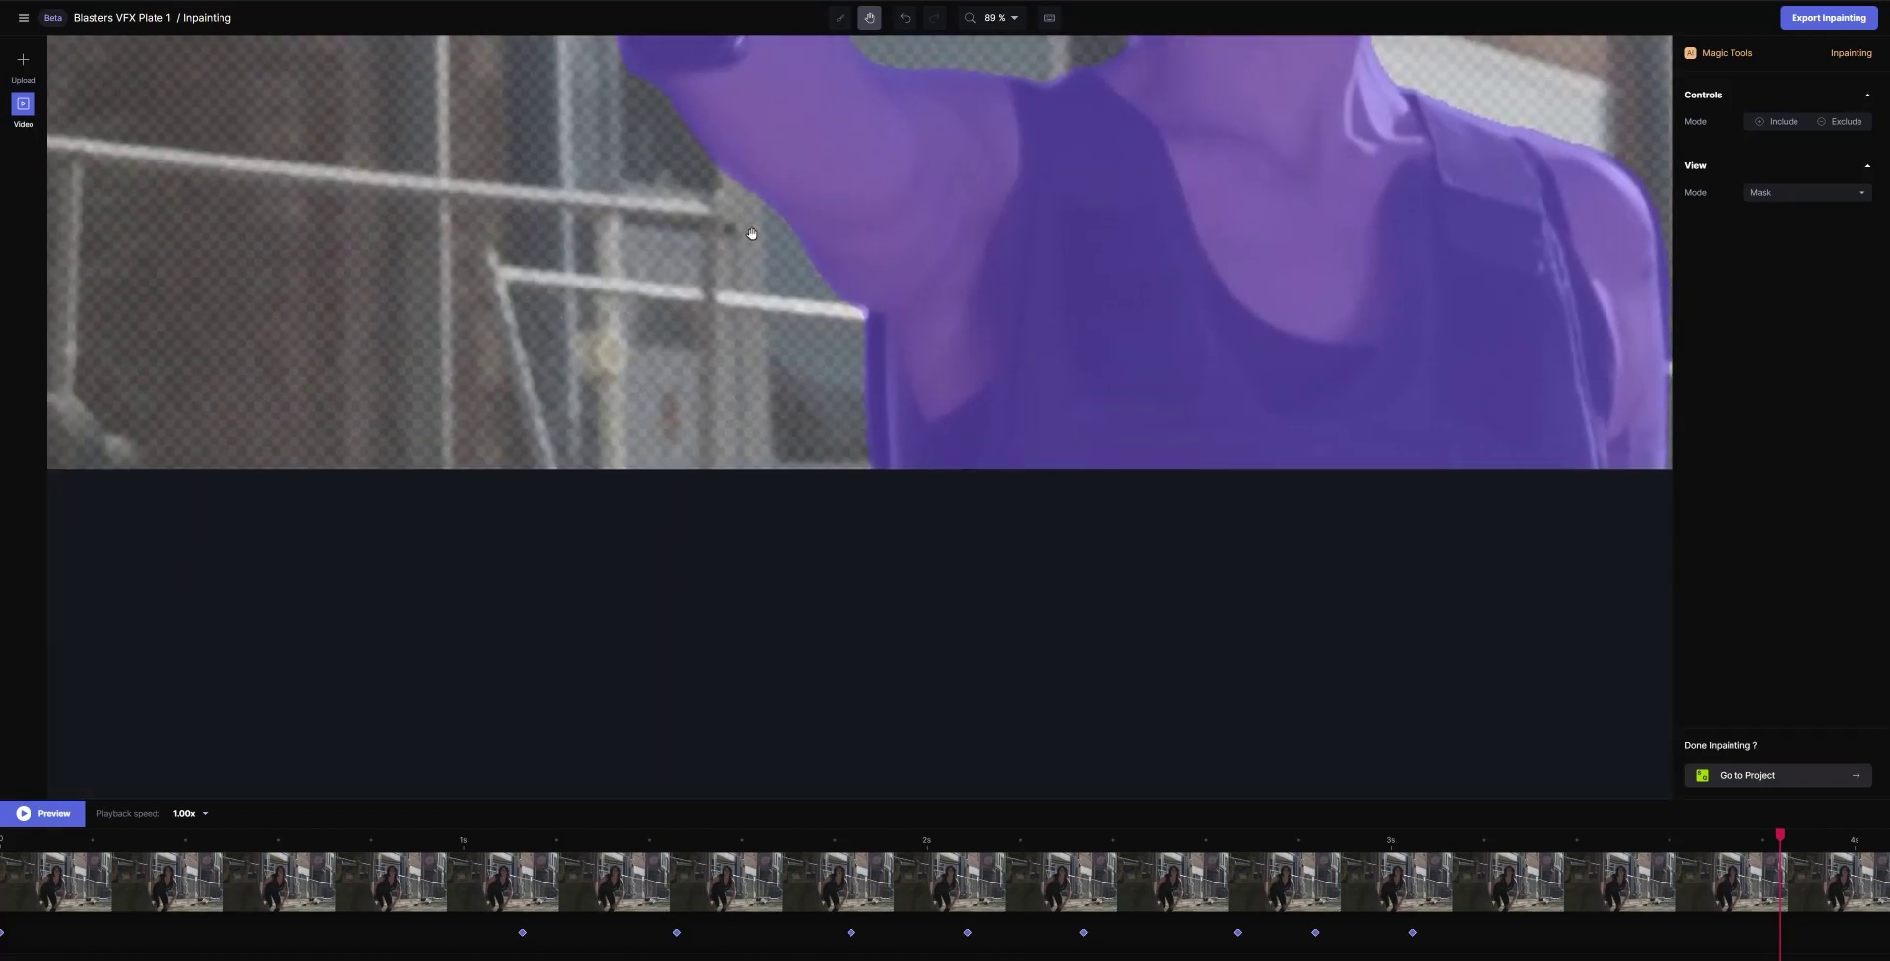
drag(1664, 392, 1295, 498)
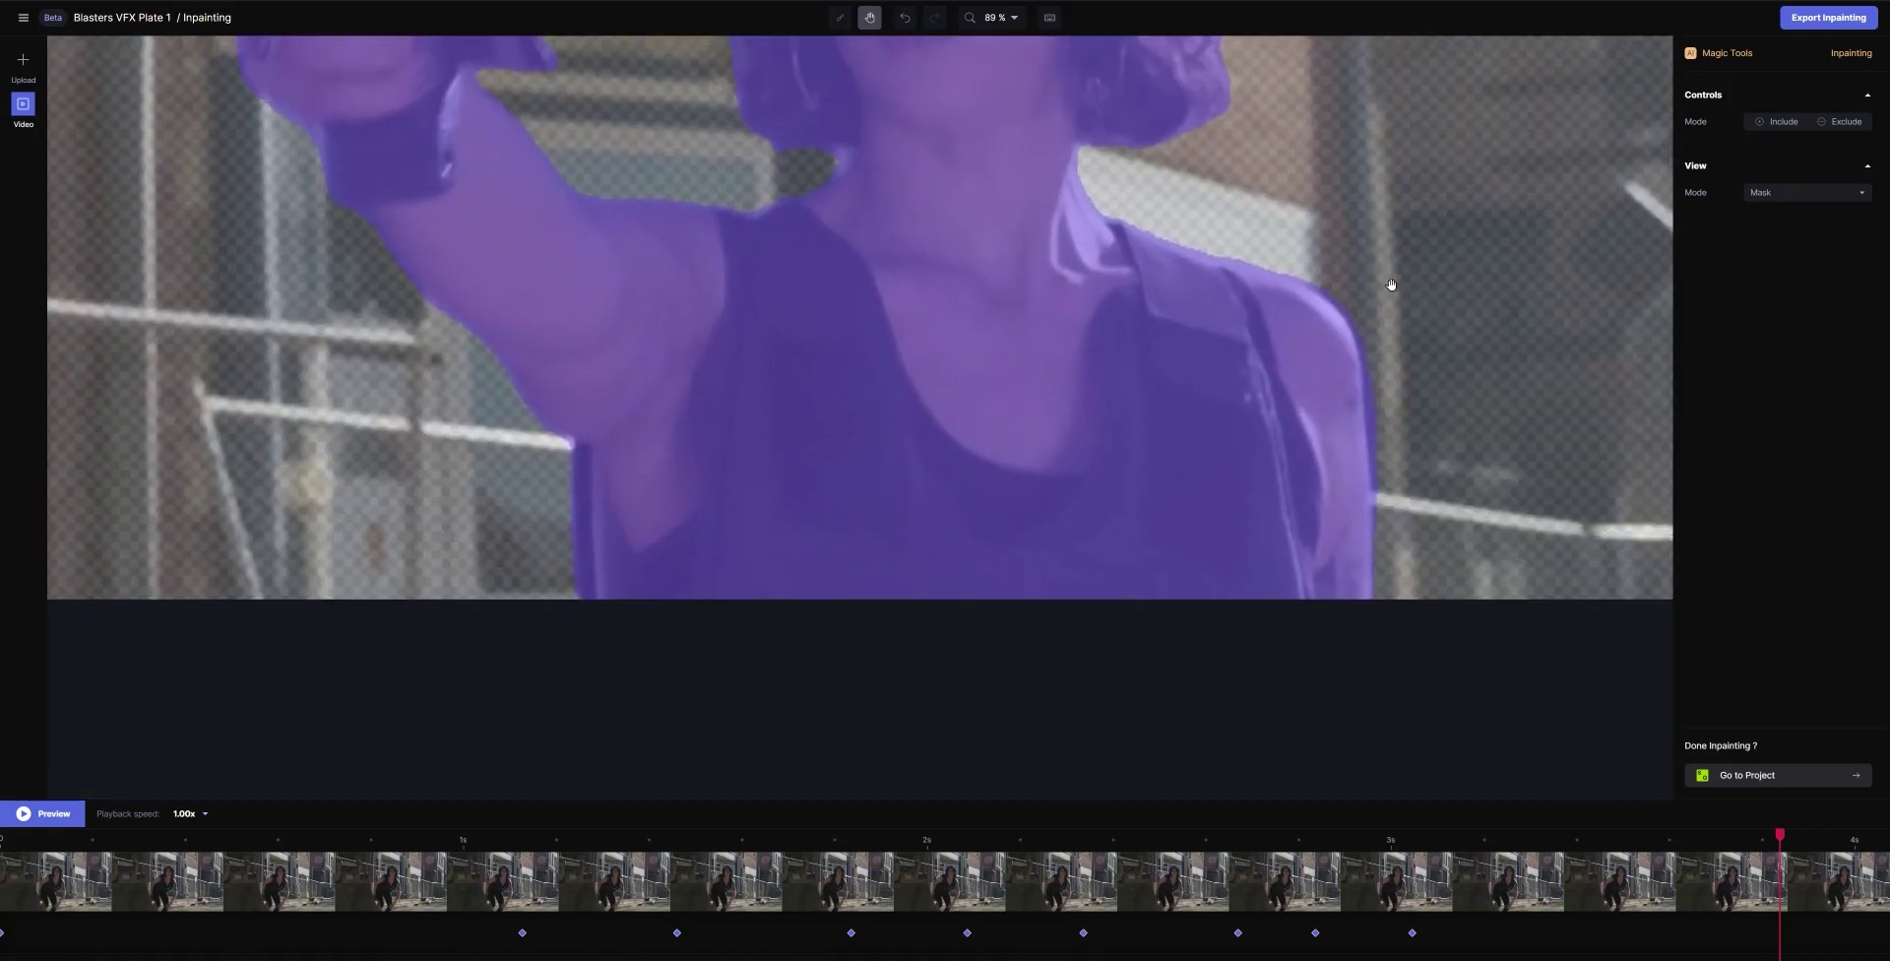
drag(1394, 287, 1418, 589)
drag(1142, 267, 1438, 593)
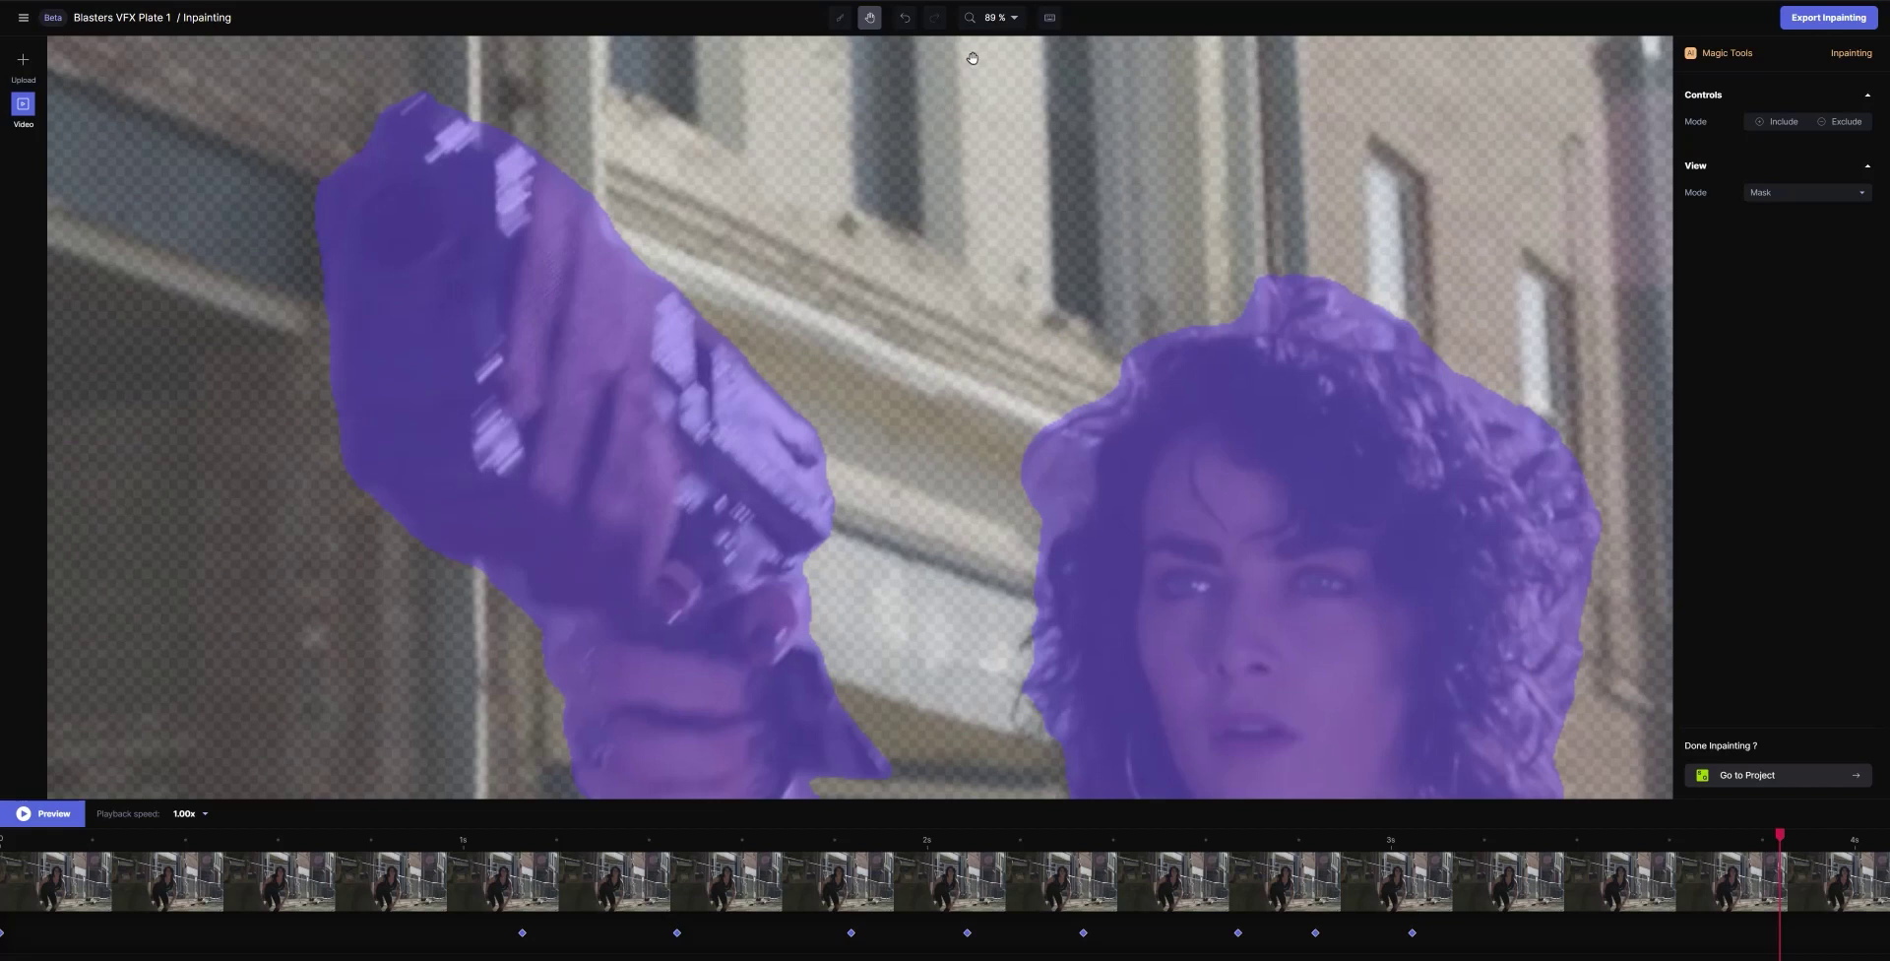
View the full frame again and play back the clip to check the mask tracking from the start
click(1015, 18)
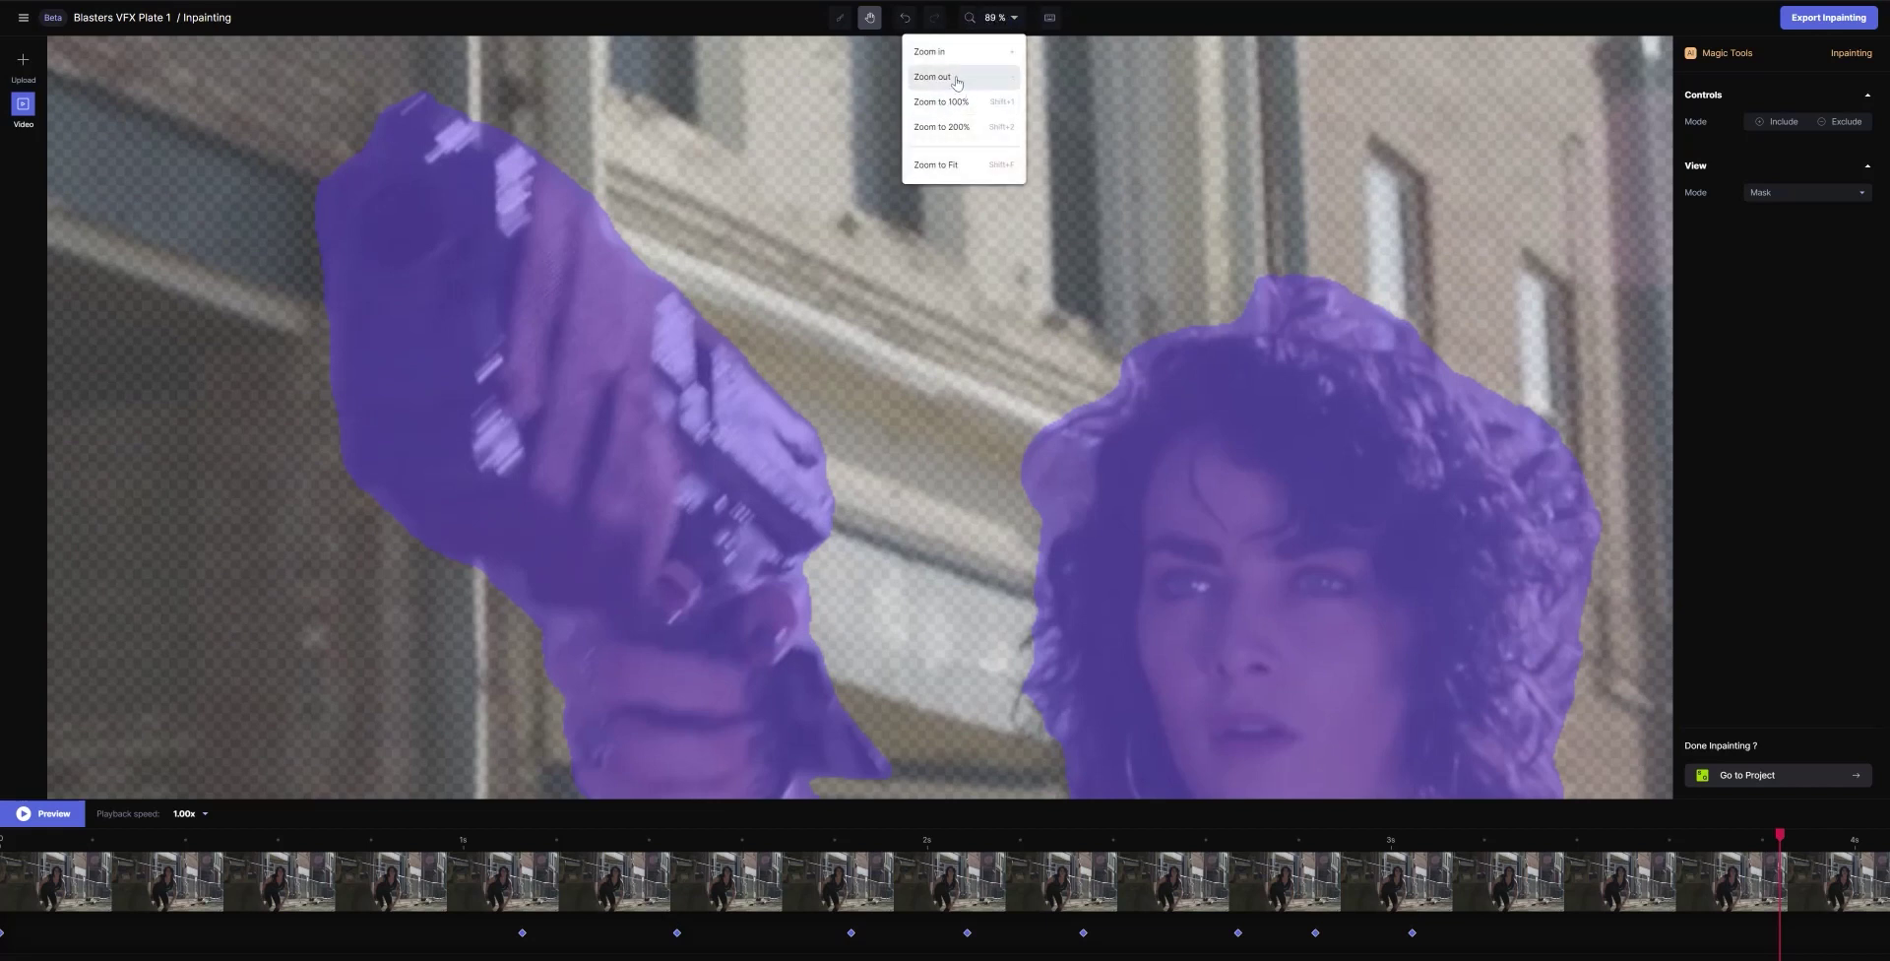
click(956, 78)
click(997, 18)
click(945, 75)
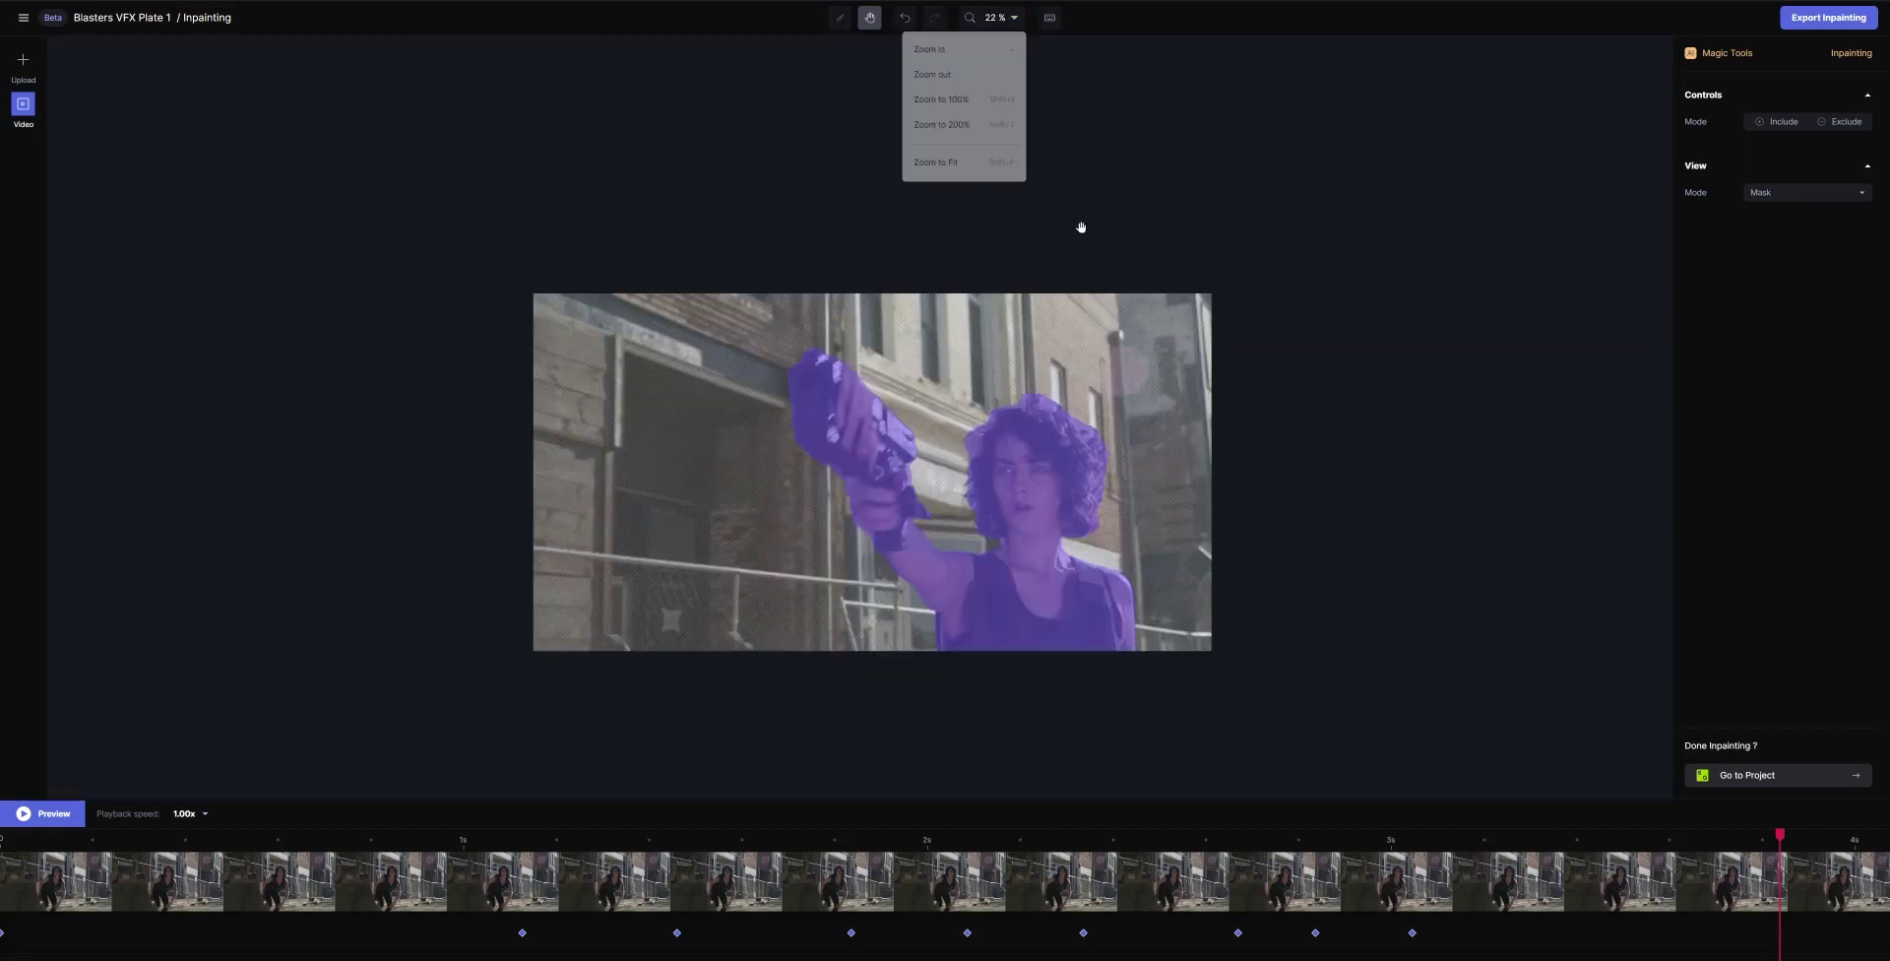
drag(1164, 468, 1253, 456)
drag(1301, 846, 774, 845)
drag(877, 914, 42, 832)
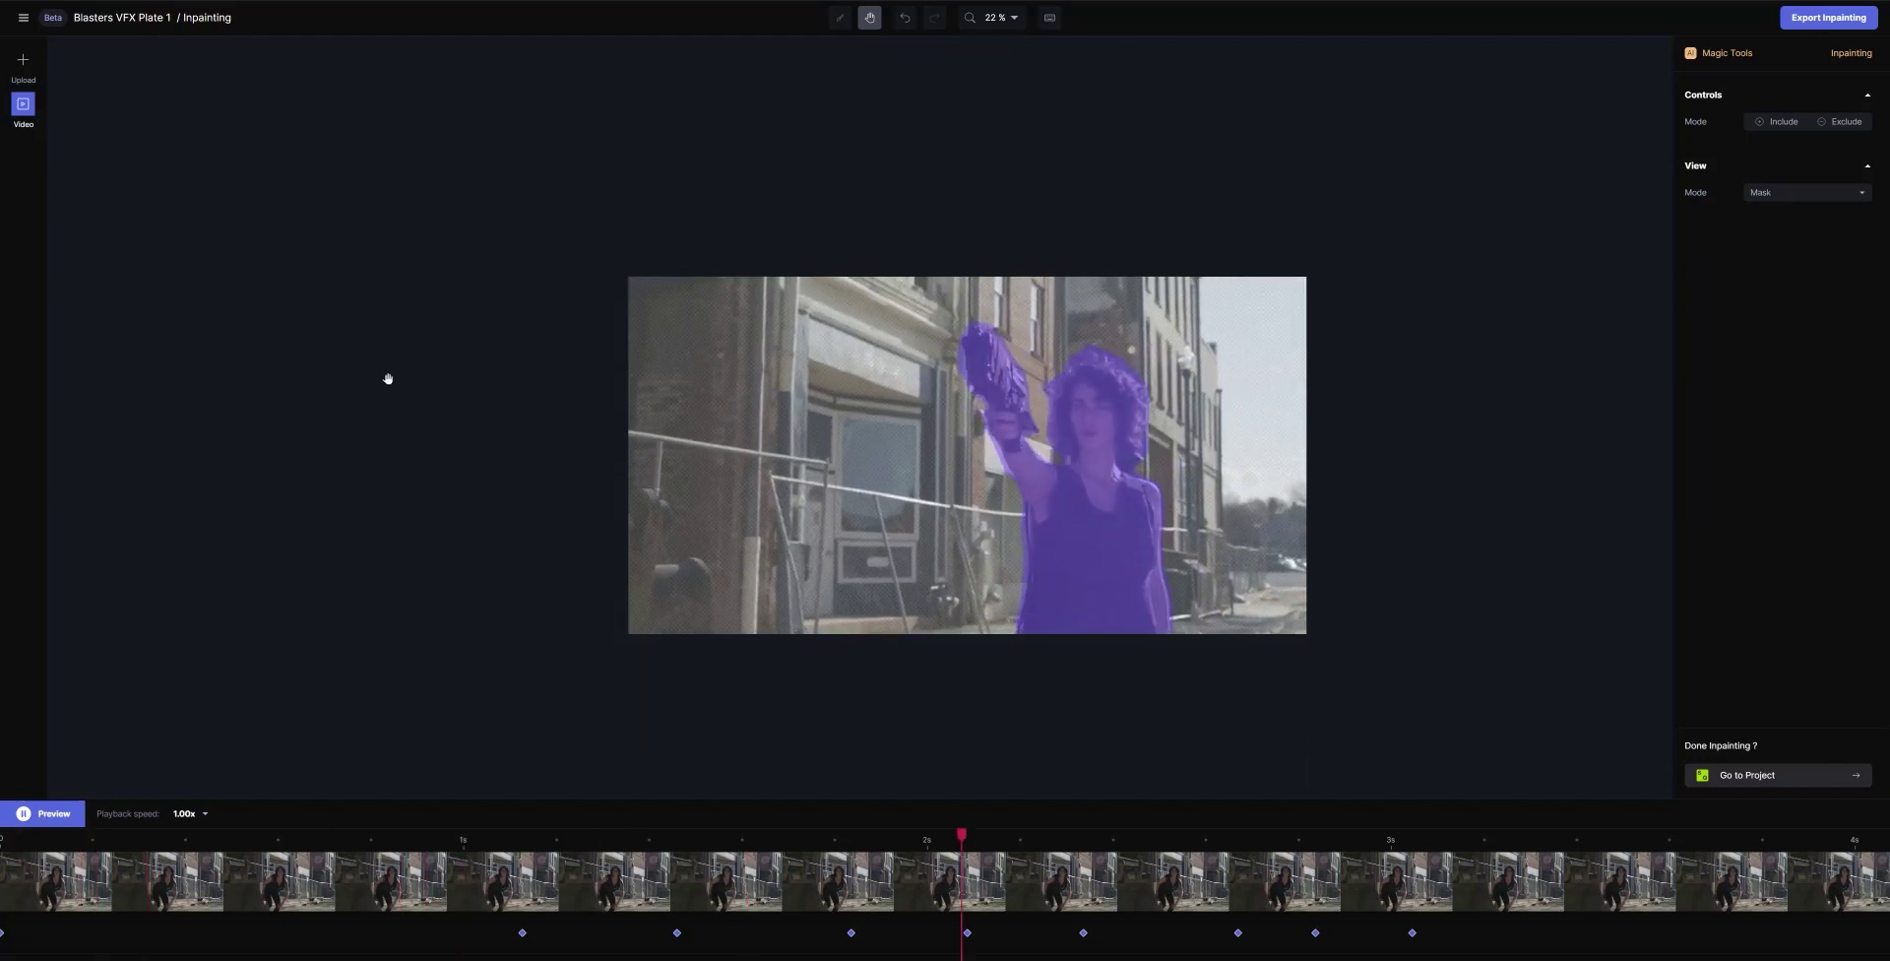
click(1006, 17)
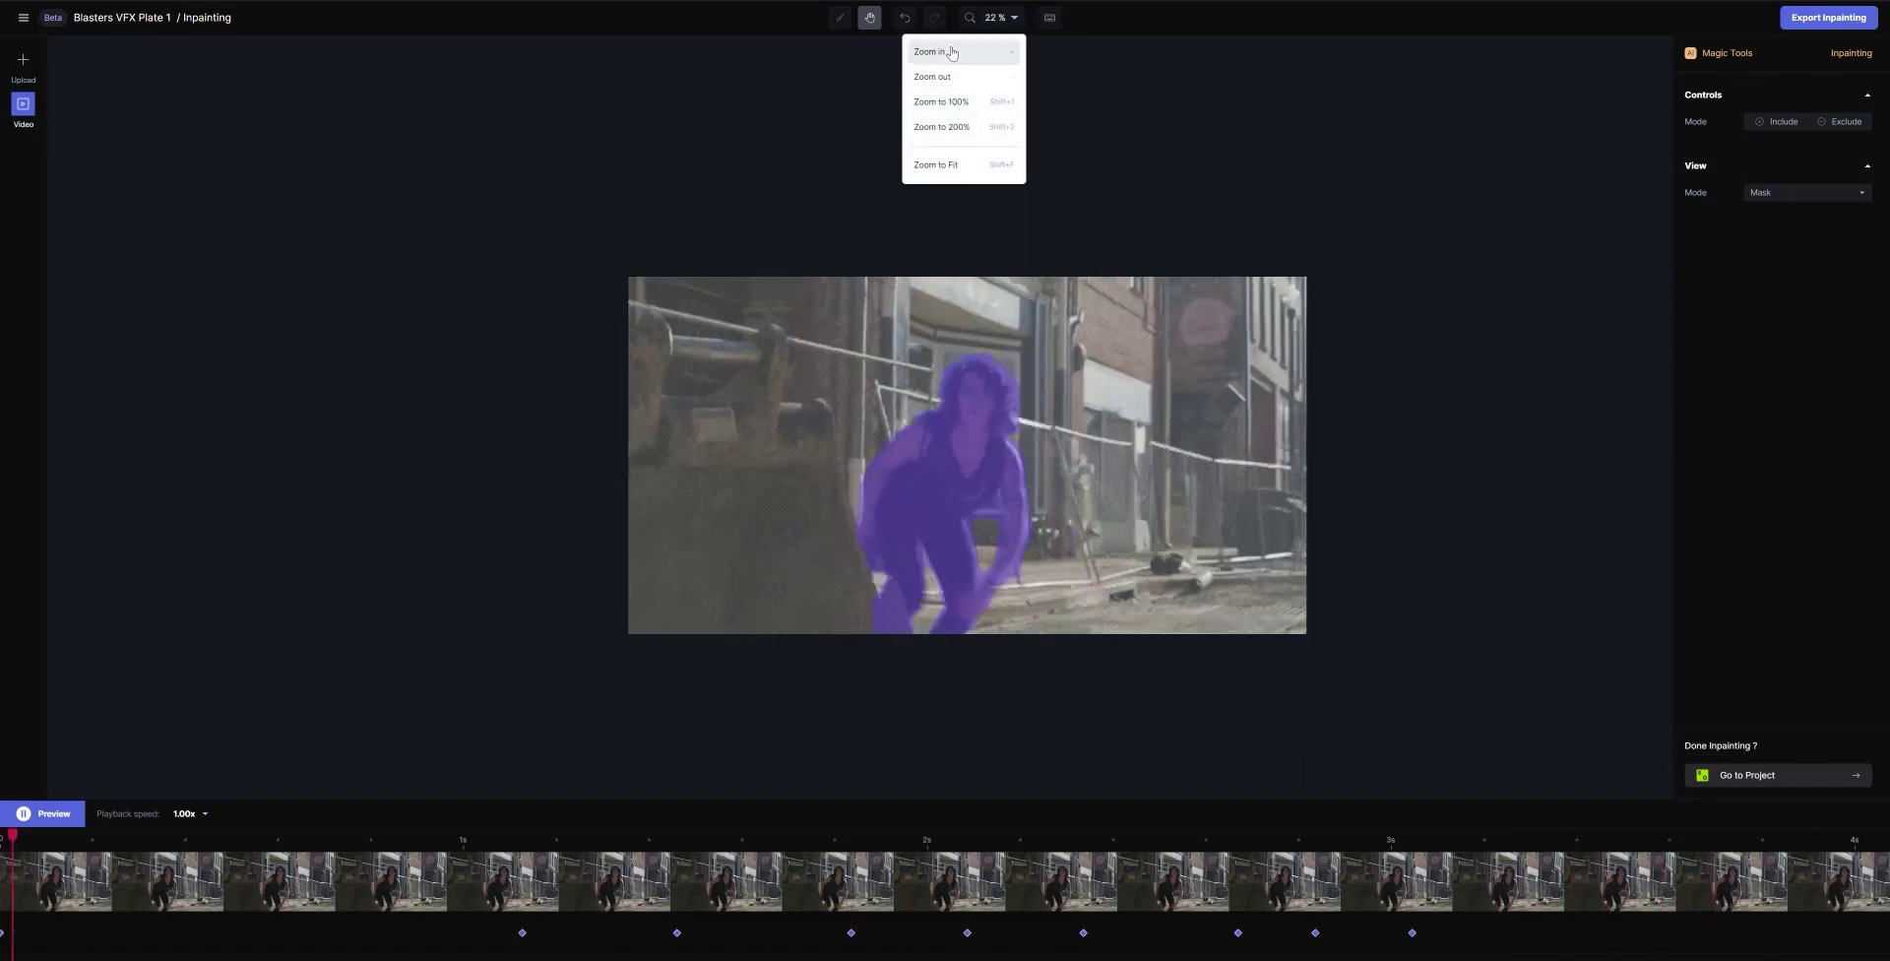
click(991, 63)
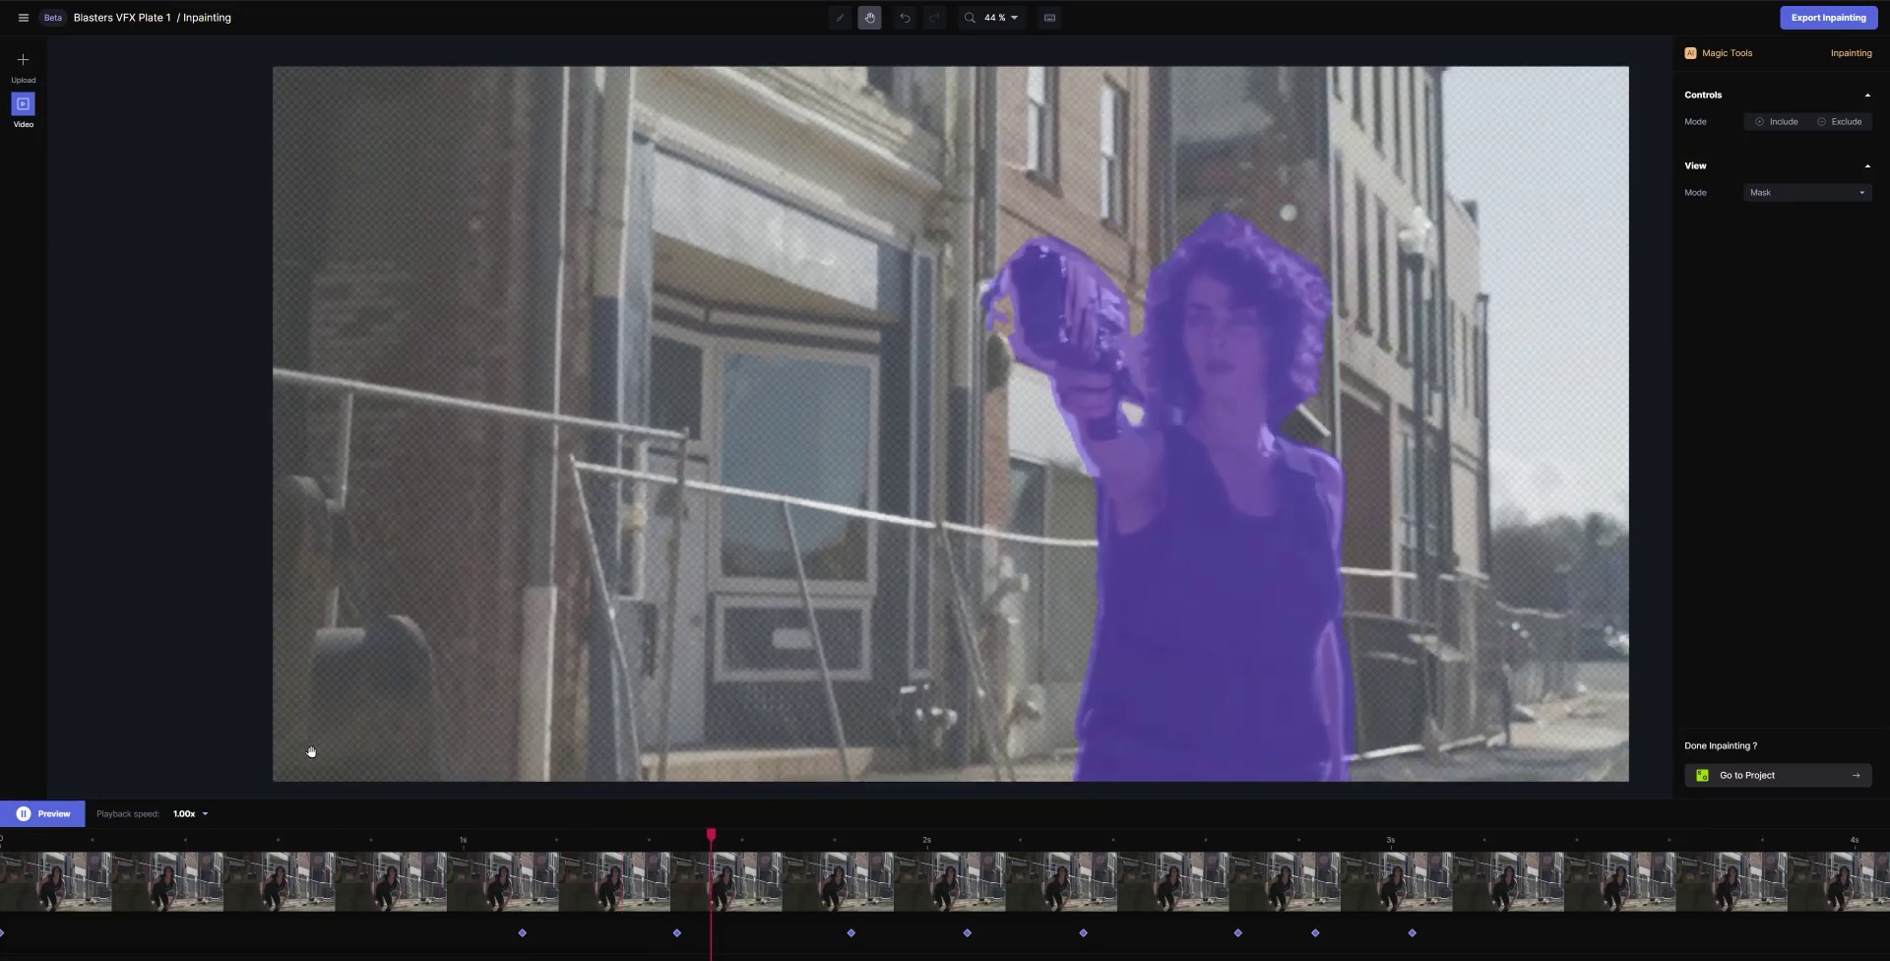
At about 0.1 s, exclude the stray masked patch on the ground between the woman's hand and leg
click(329, 837)
drag(329, 837, 32, 835)
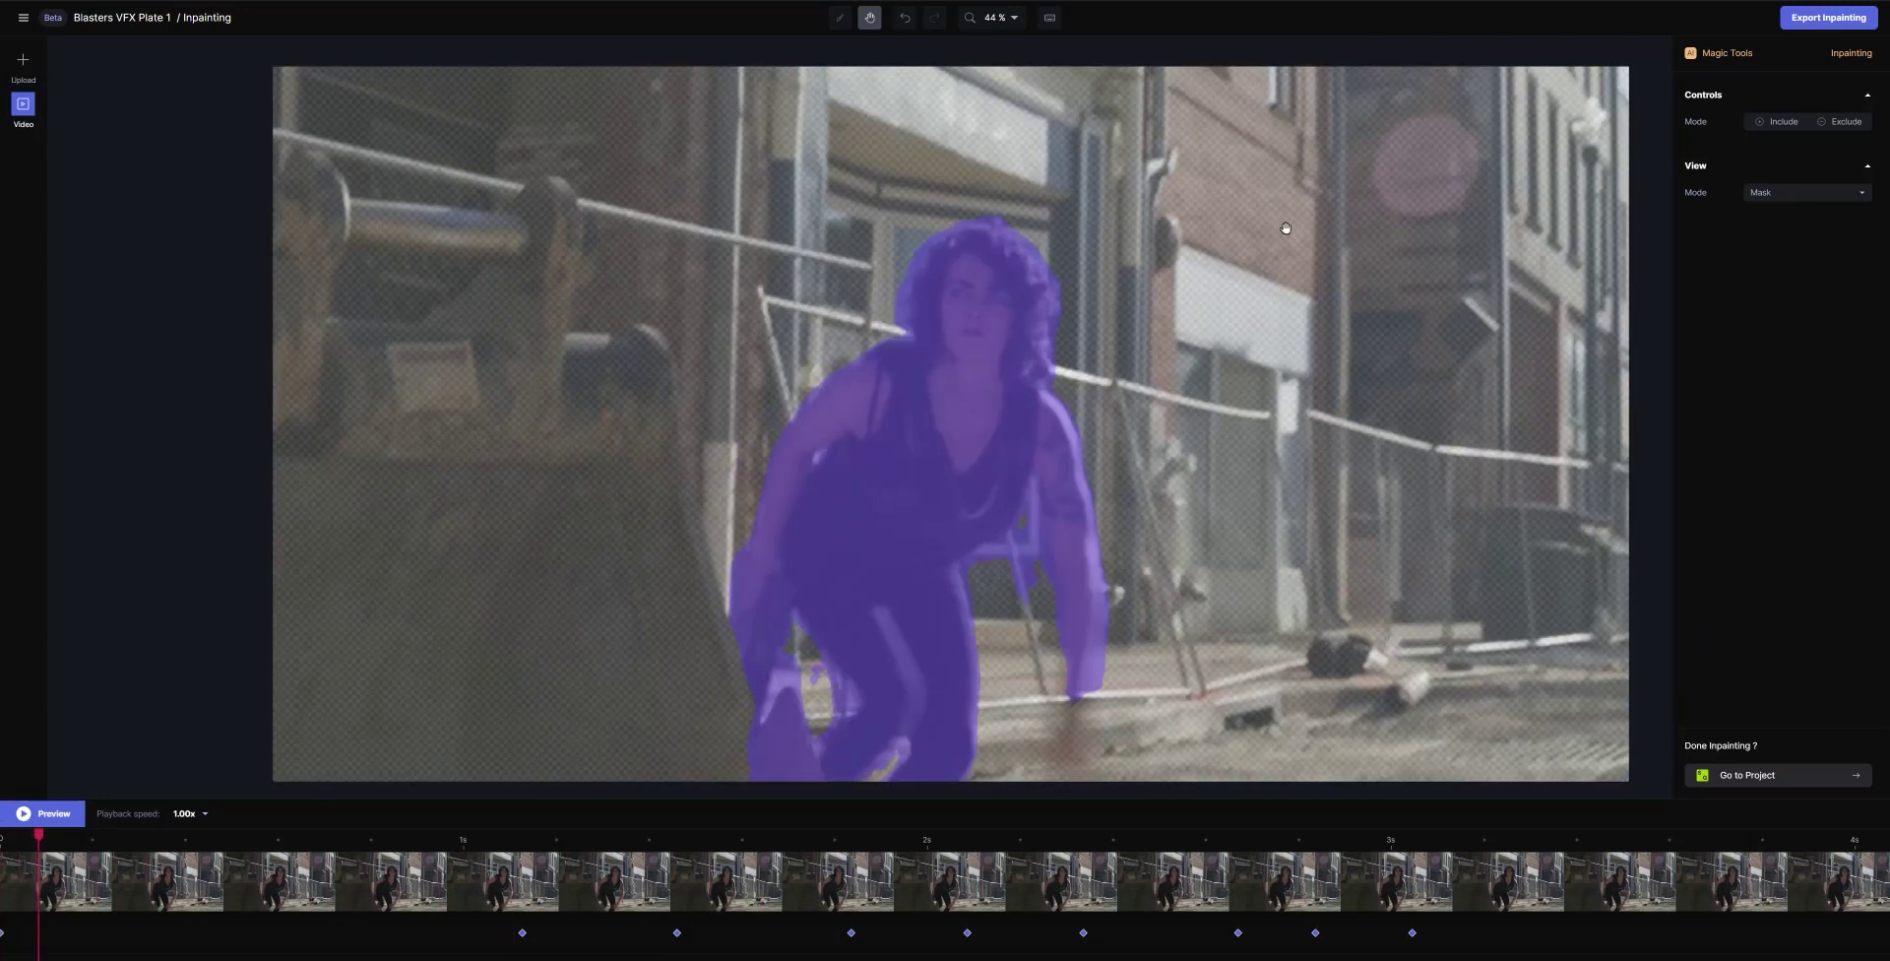
click(1849, 126)
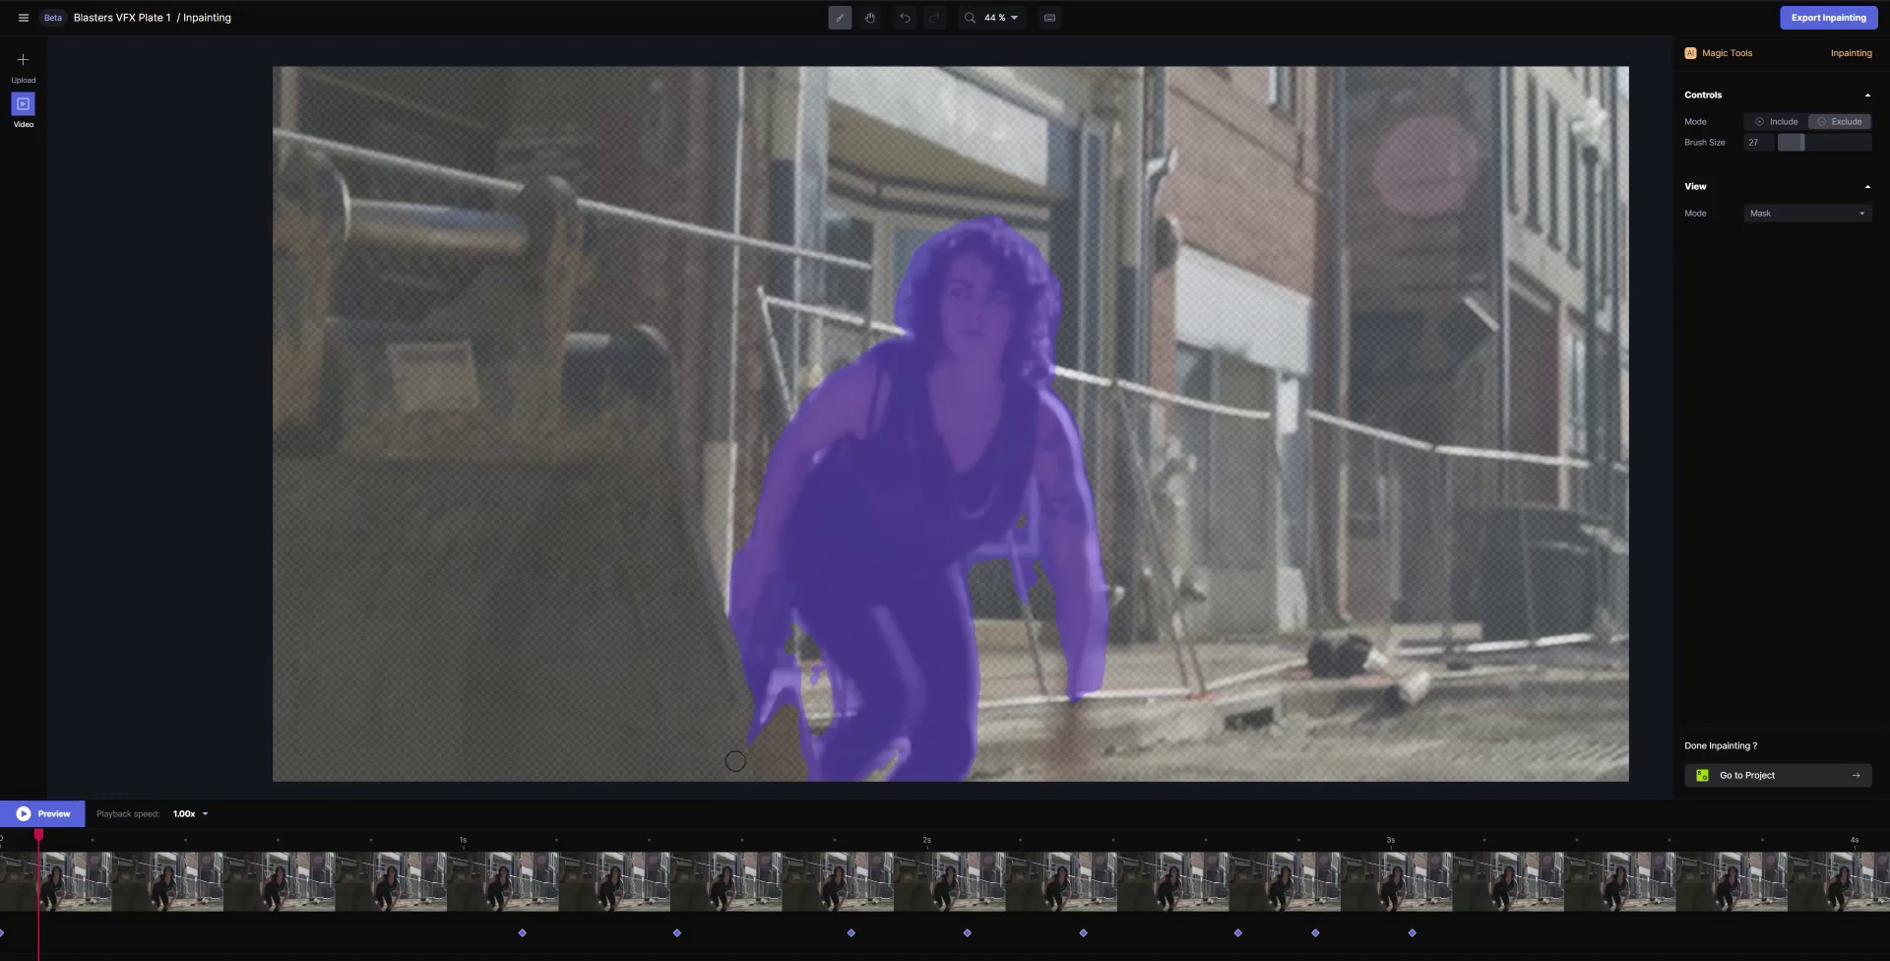
click(753, 746)
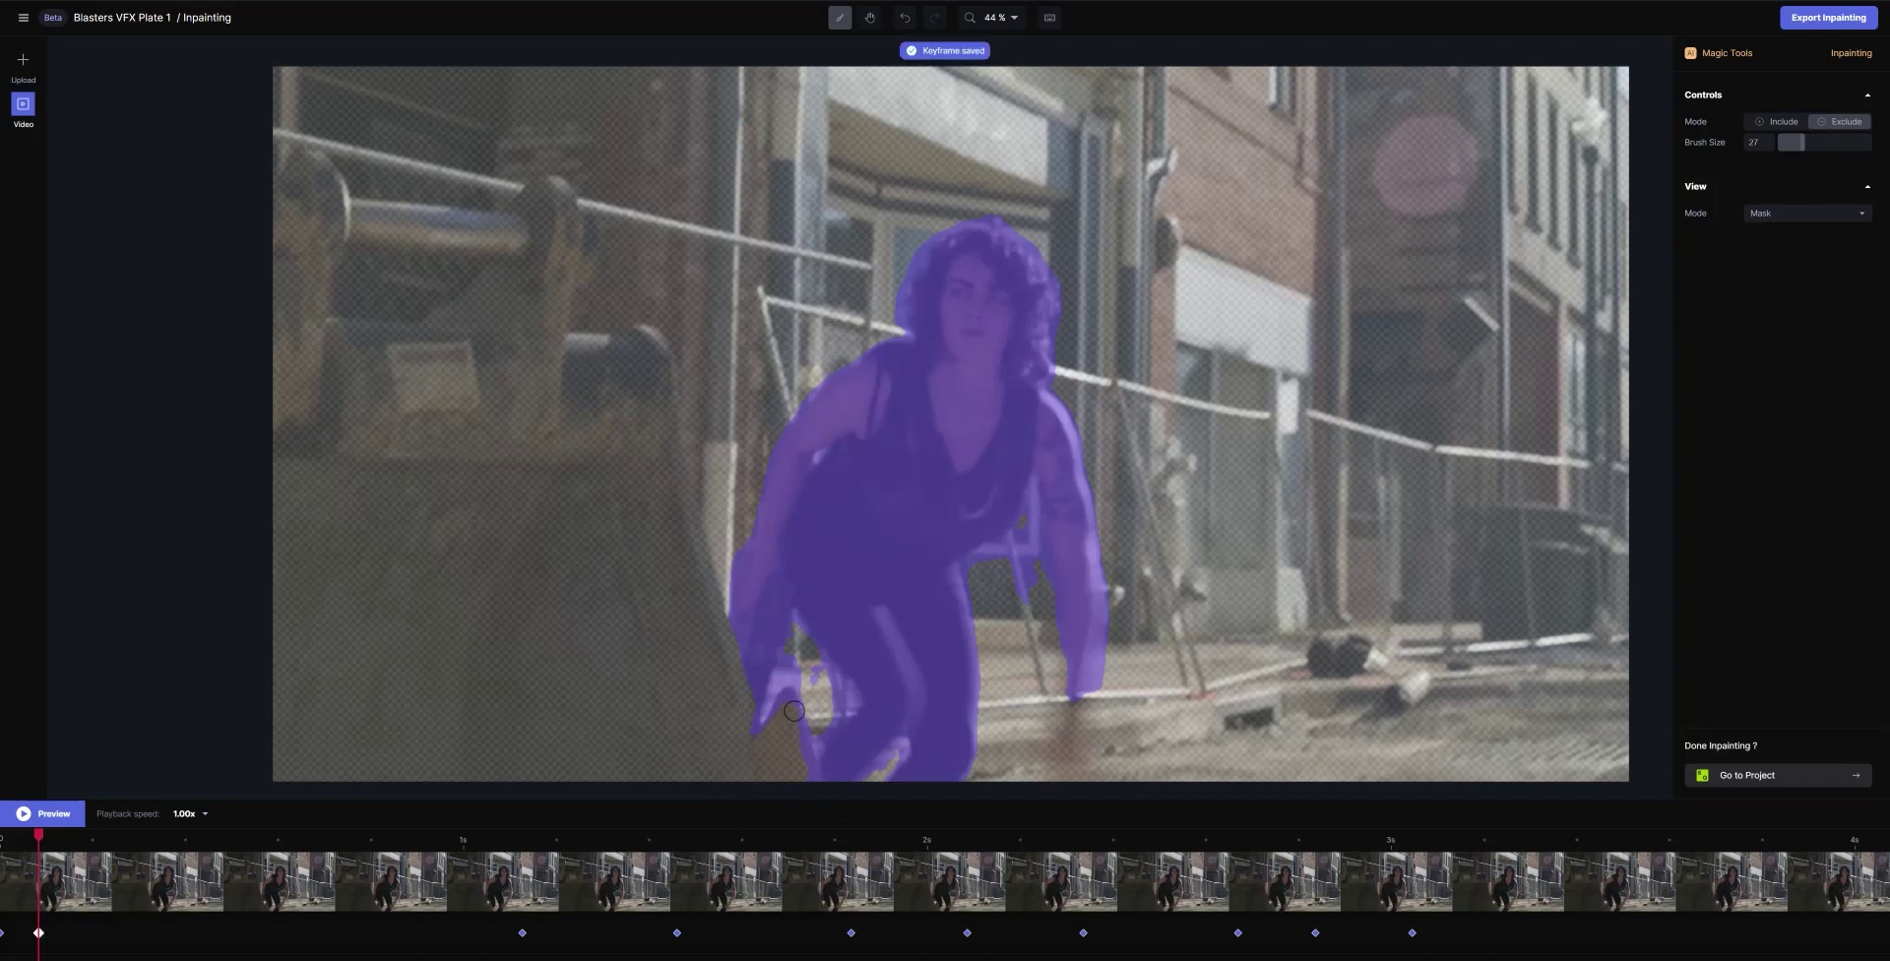
Exclude the remaining stray masking beside the woman's lower hand at about 0.1 s and play the clip from the start to check the mask
click(751, 733)
click(212, 842)
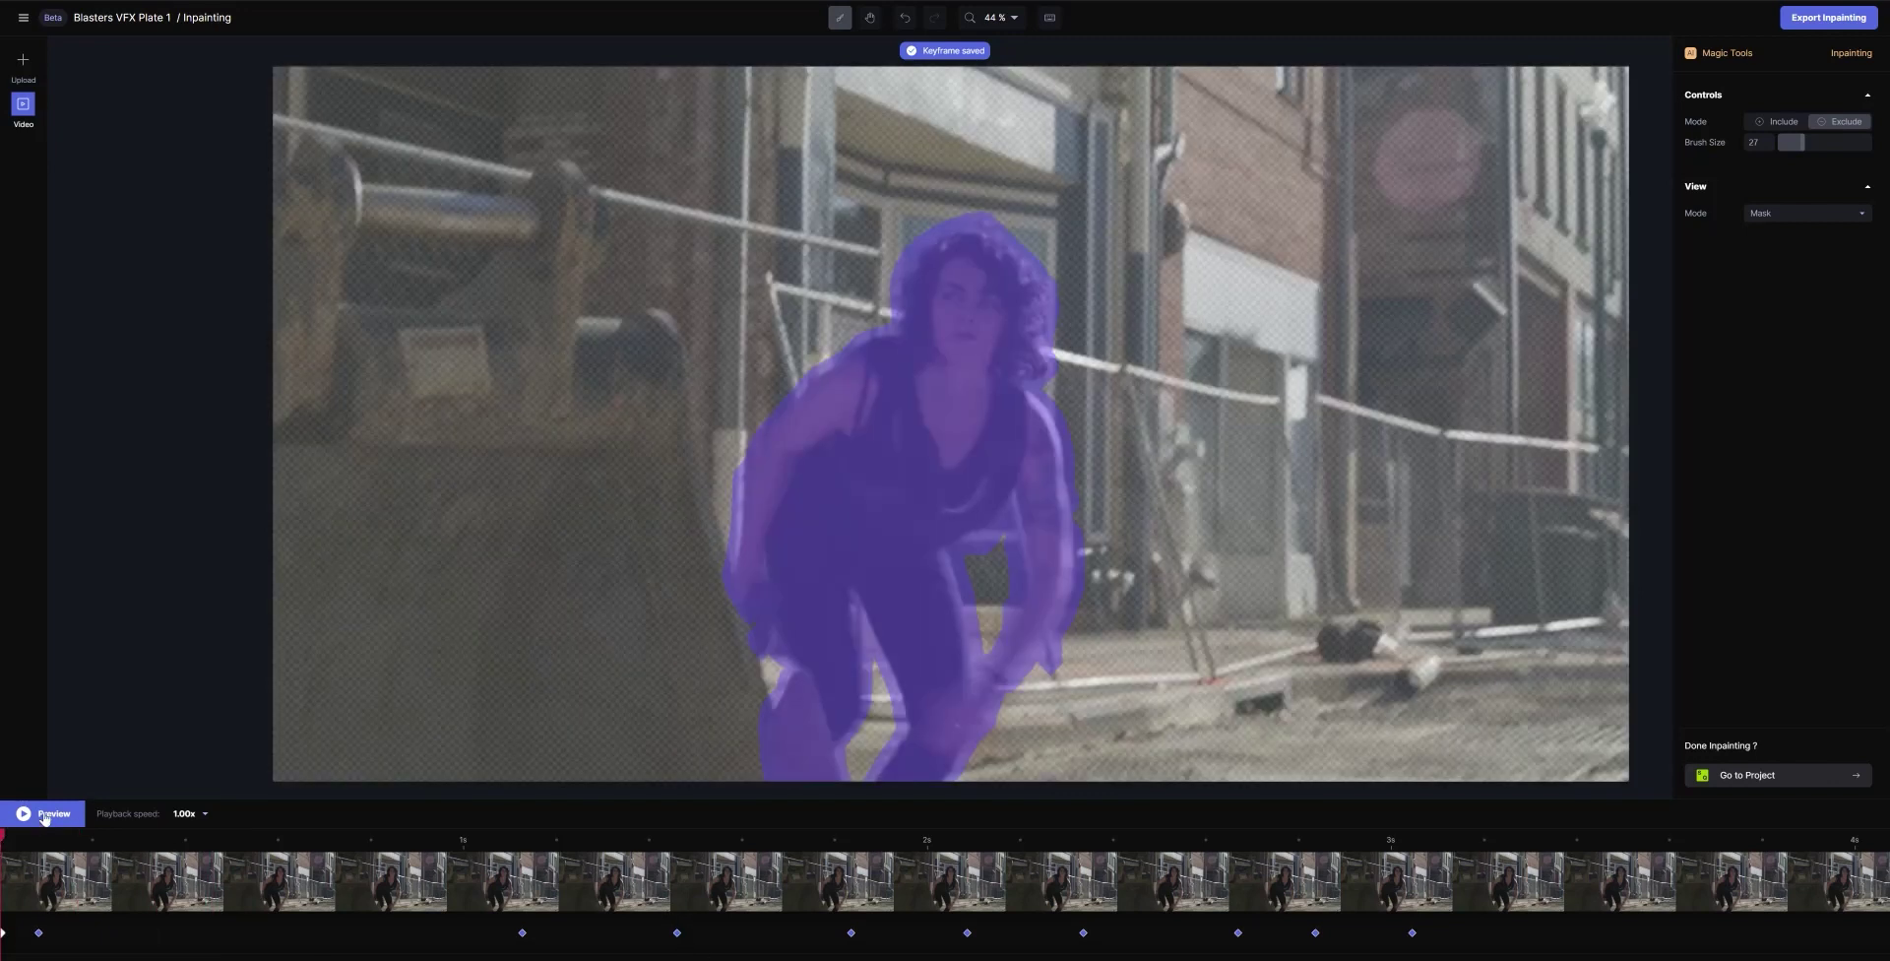
click(46, 815)
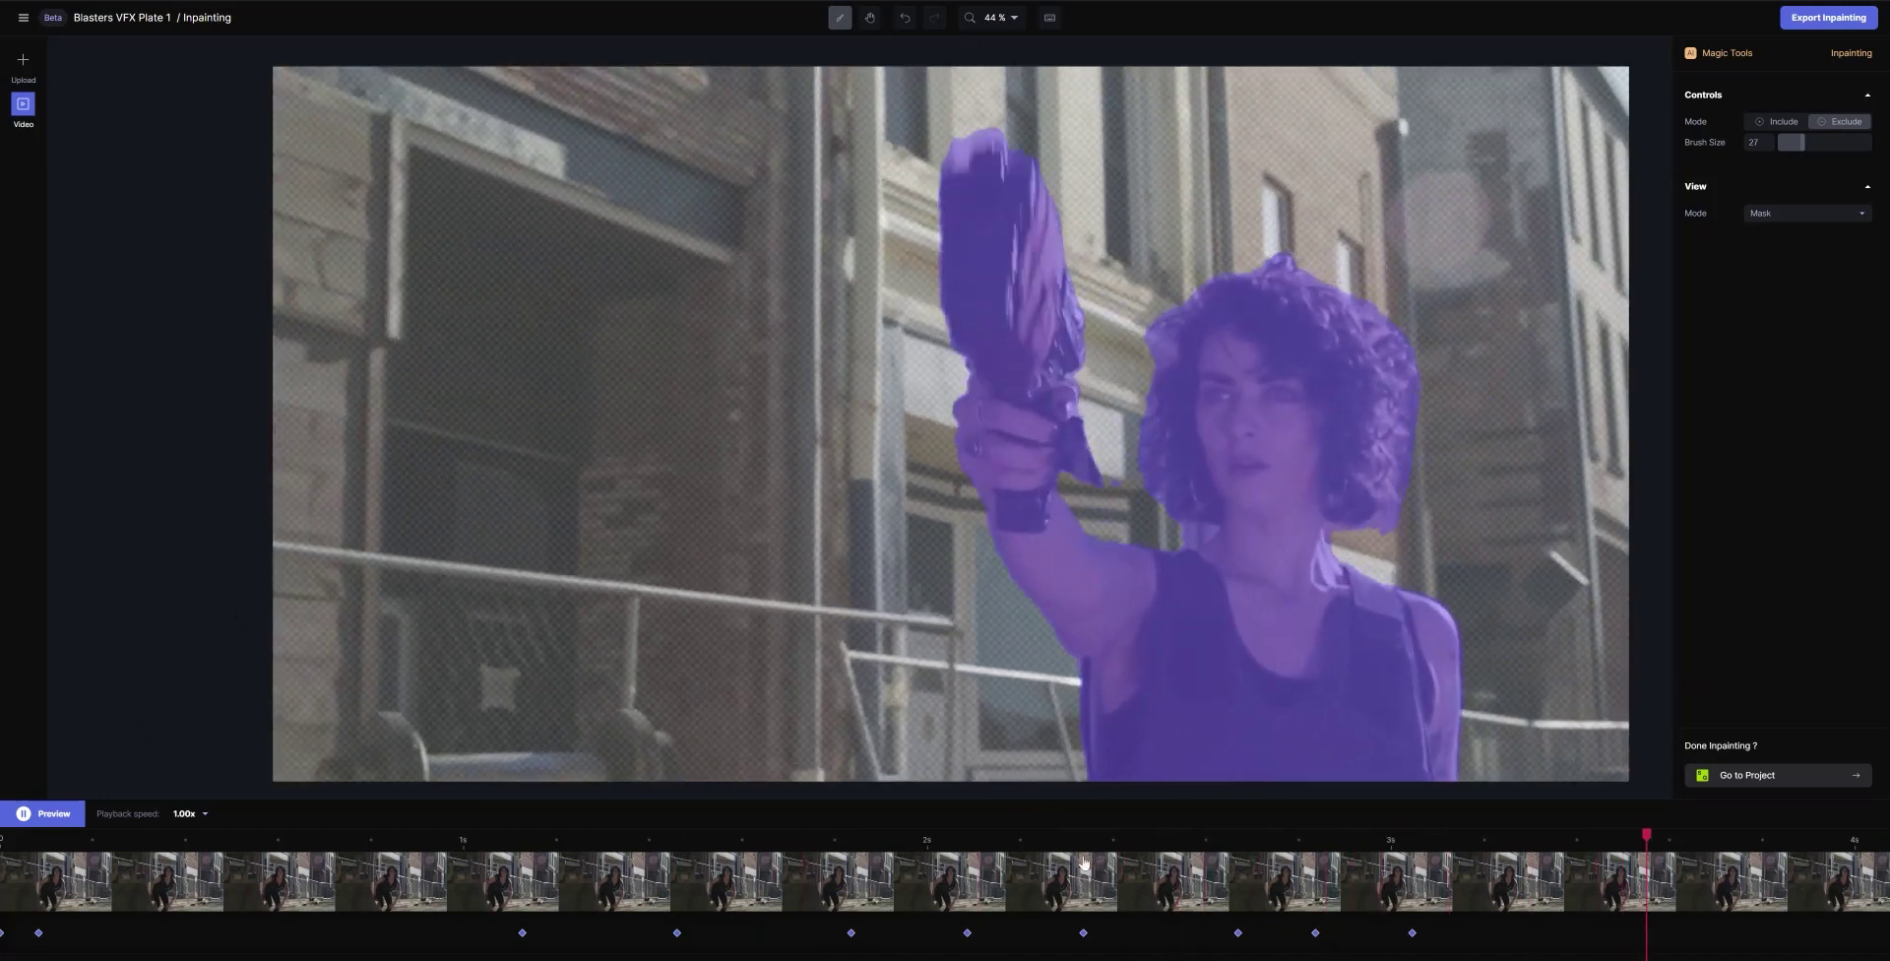
Add a mask correction keyframe at about 1.6 s with the Exclude brush and display the inpainted result
mouse_move(768, 839)
mouse_down()
mouse_move(854, 840)
mouse_move(755, 835)
mouse_up()
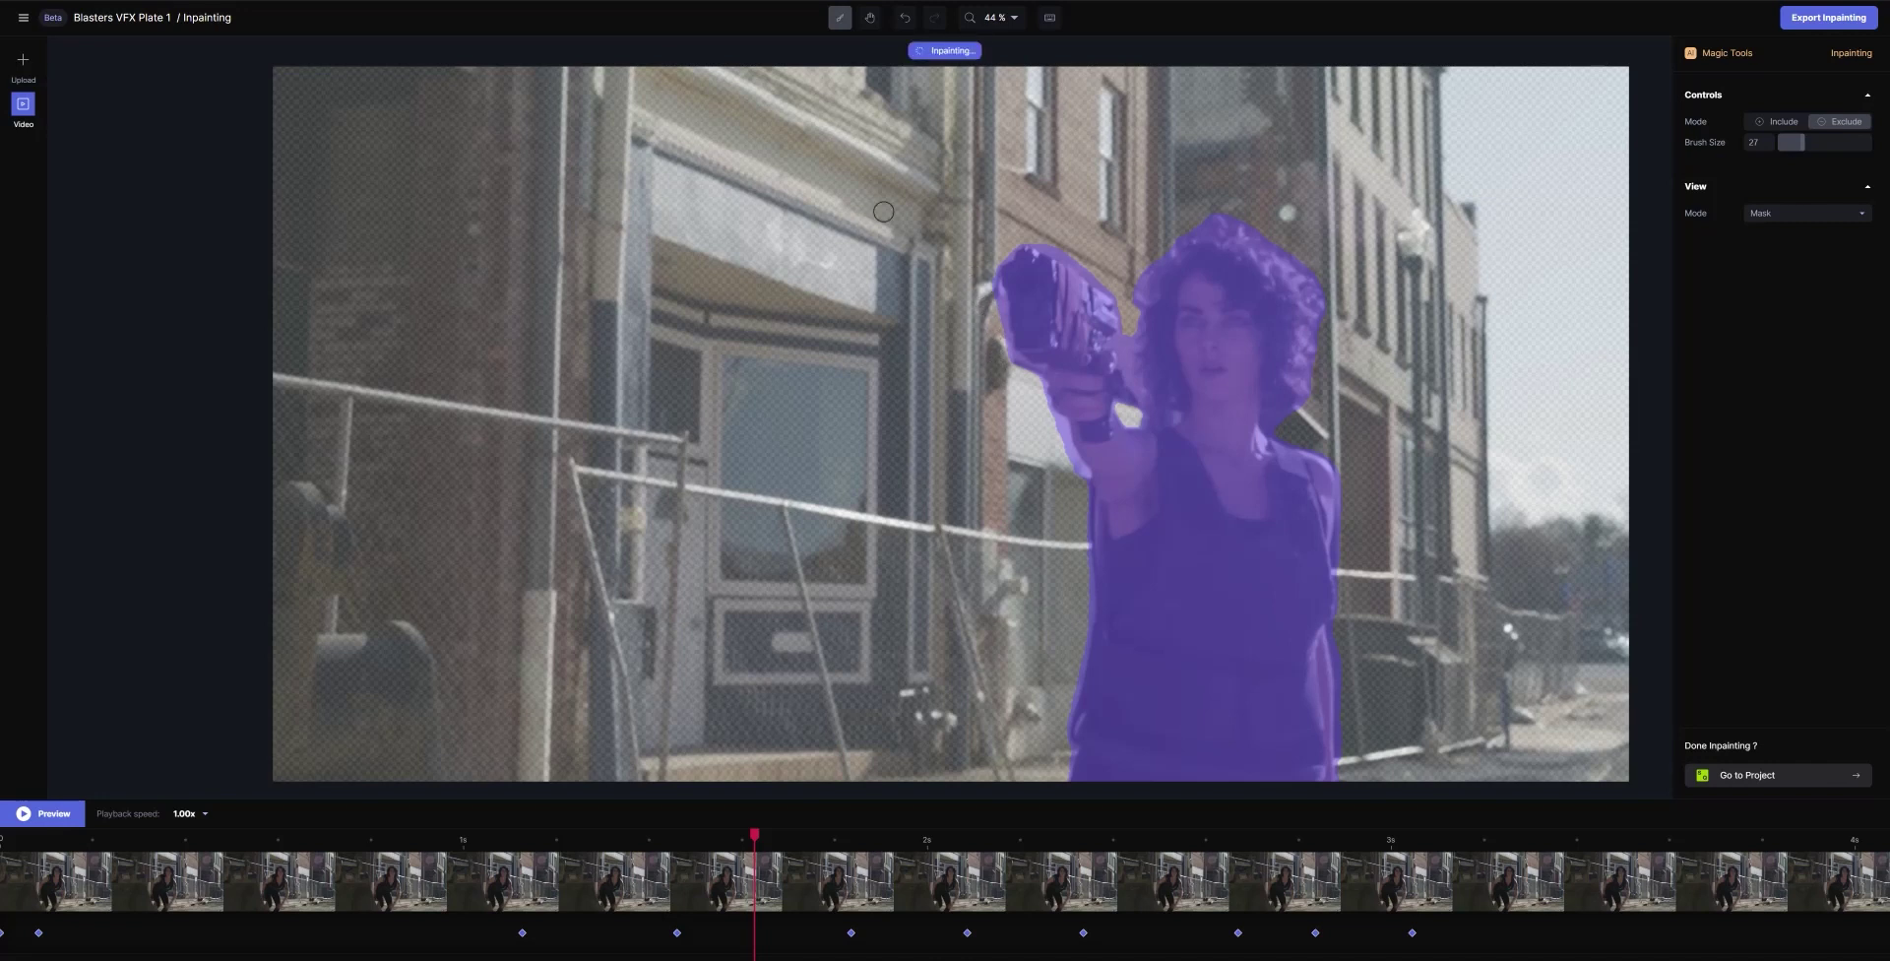
click(1812, 215)
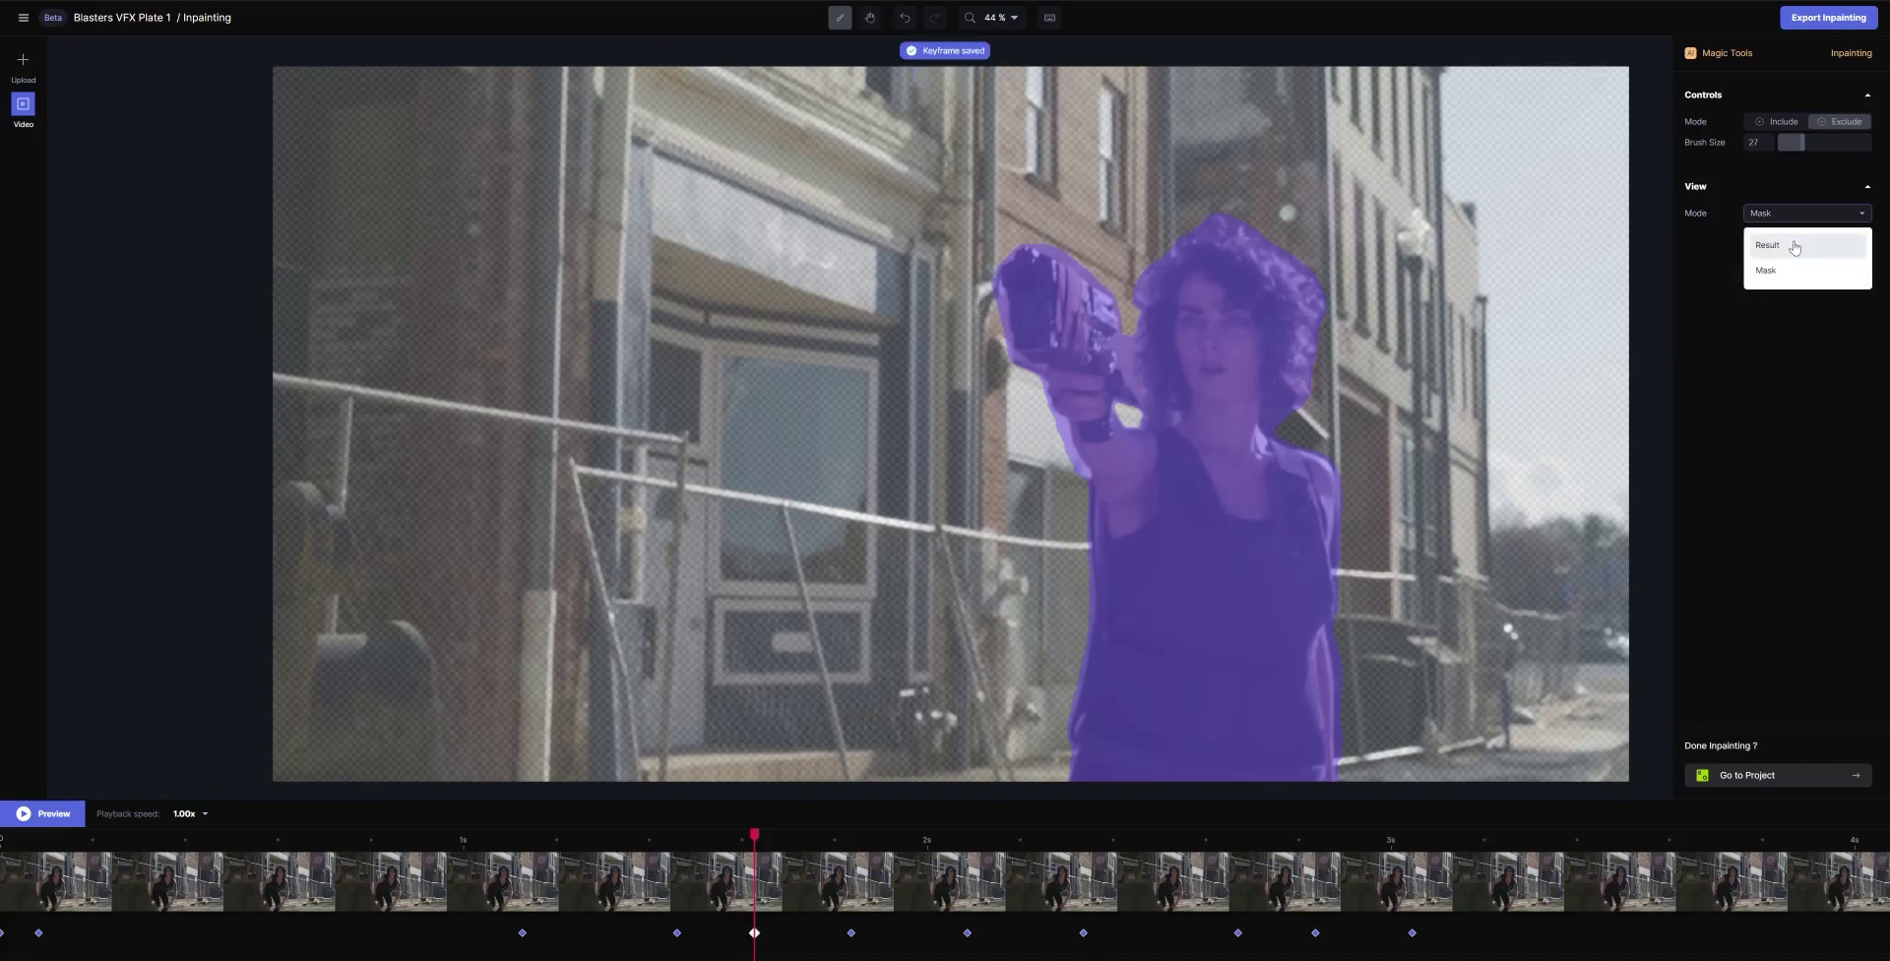
click(1767, 246)
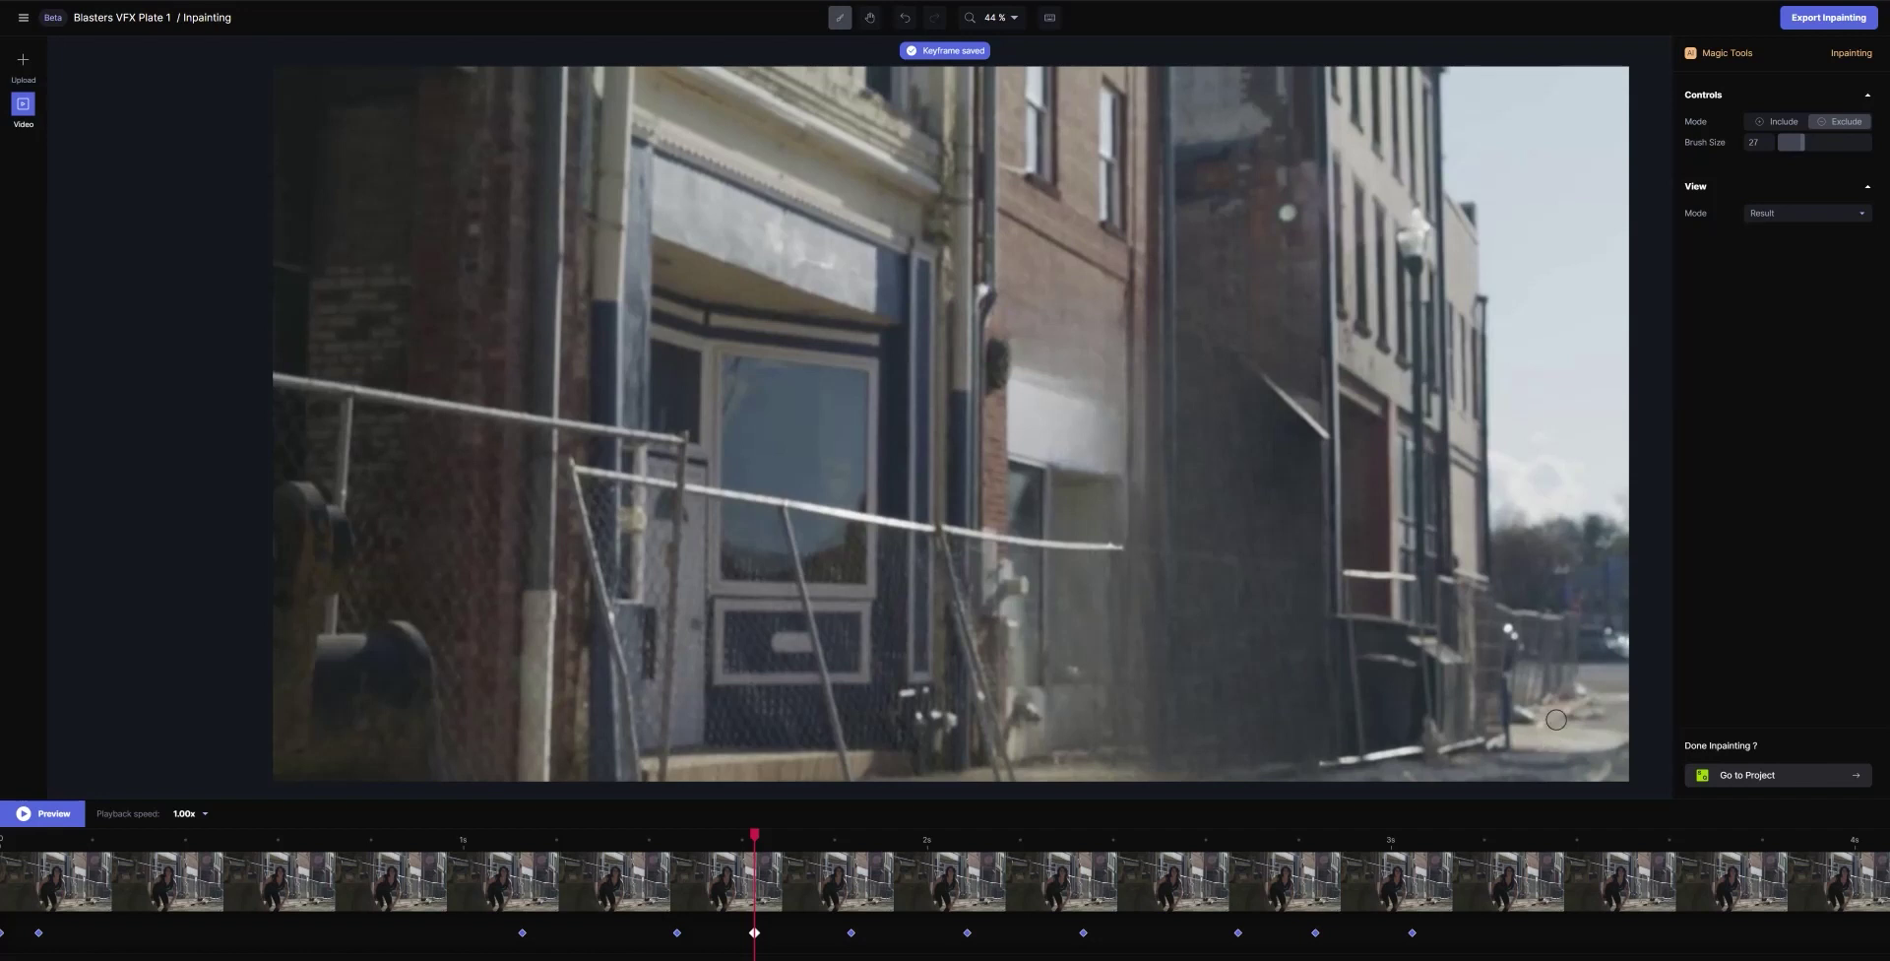
Play the inpainted result from the start and inspect the filled background between about 1.3 s and 1.7 s
drag(757, 838, 8, 884)
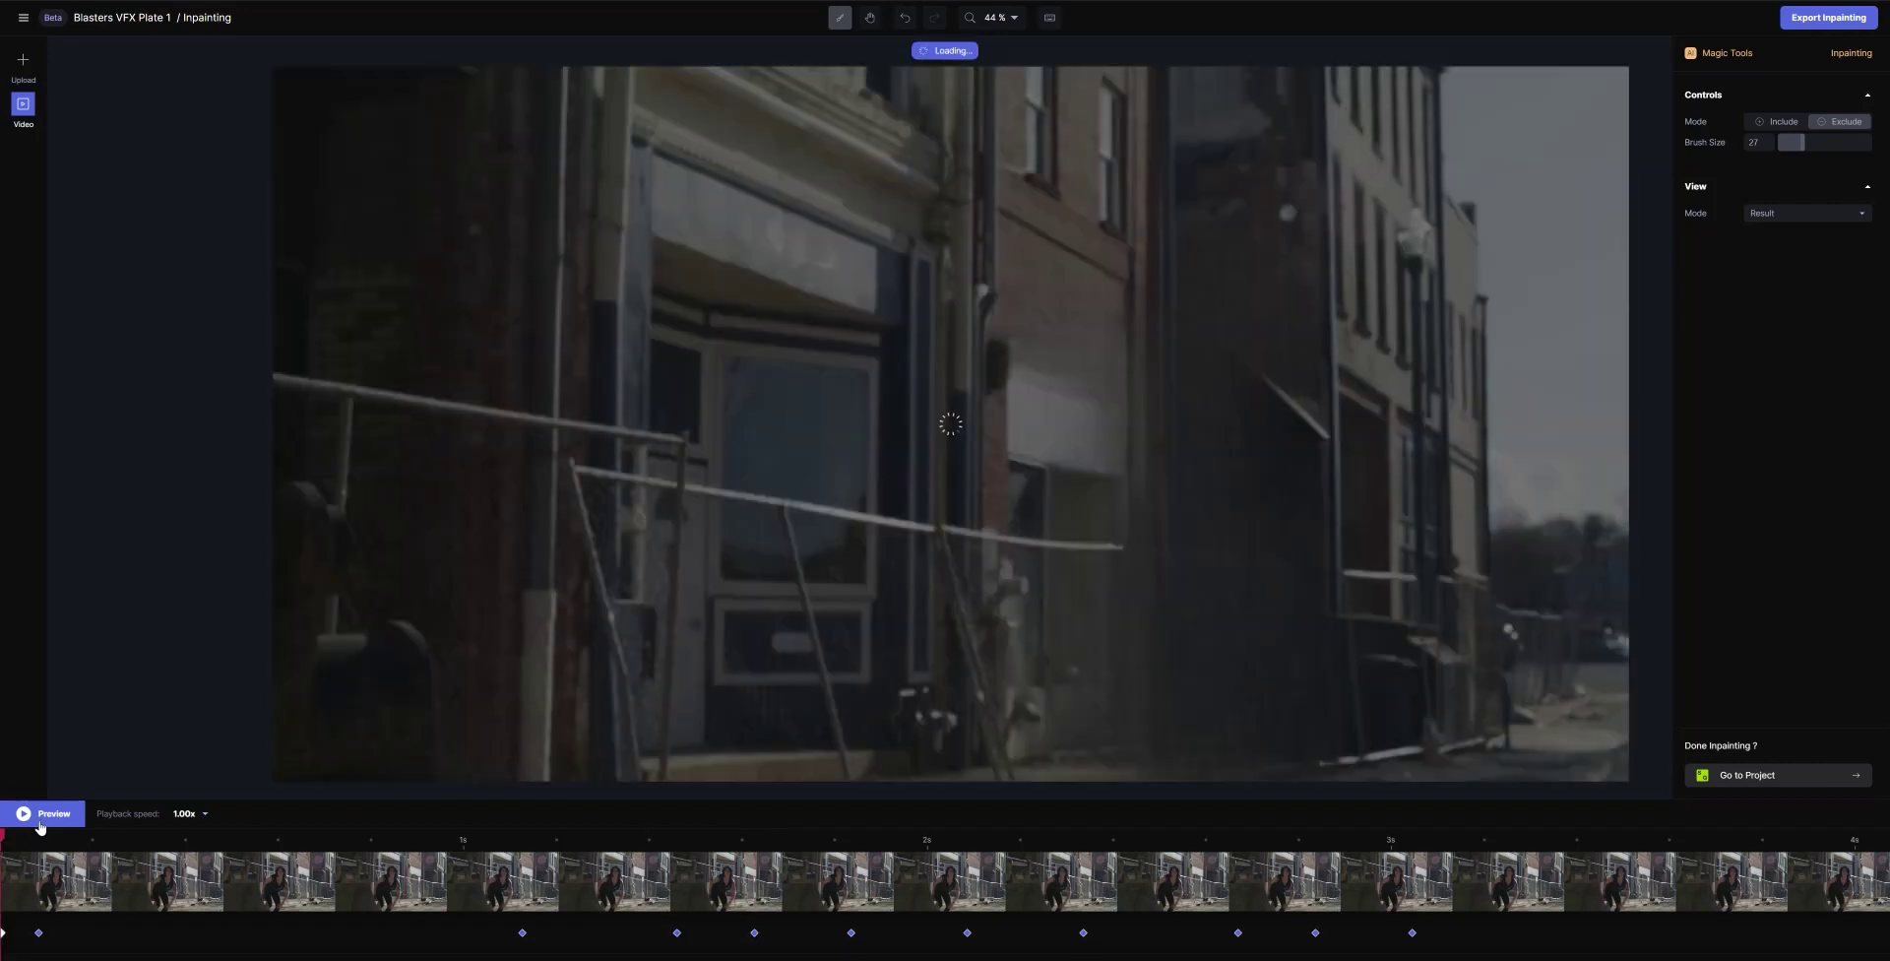
click(51, 815)
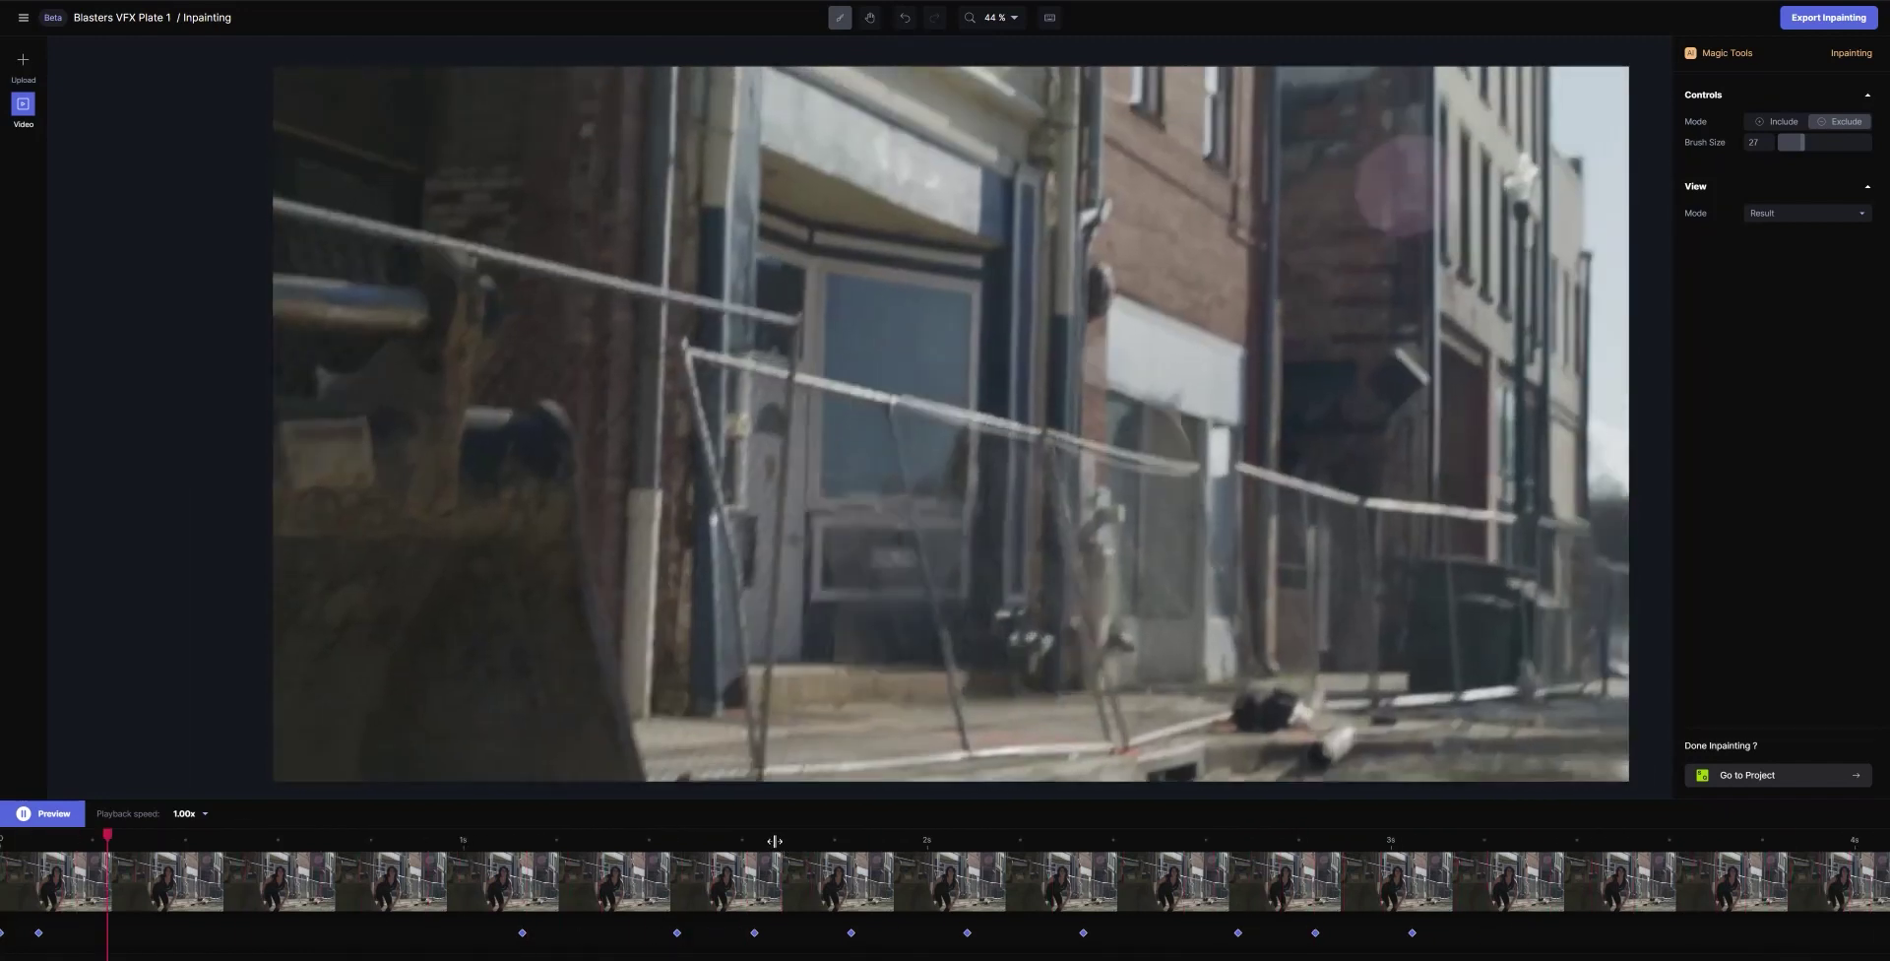
click(775, 840)
drag(775, 840, 655, 851)
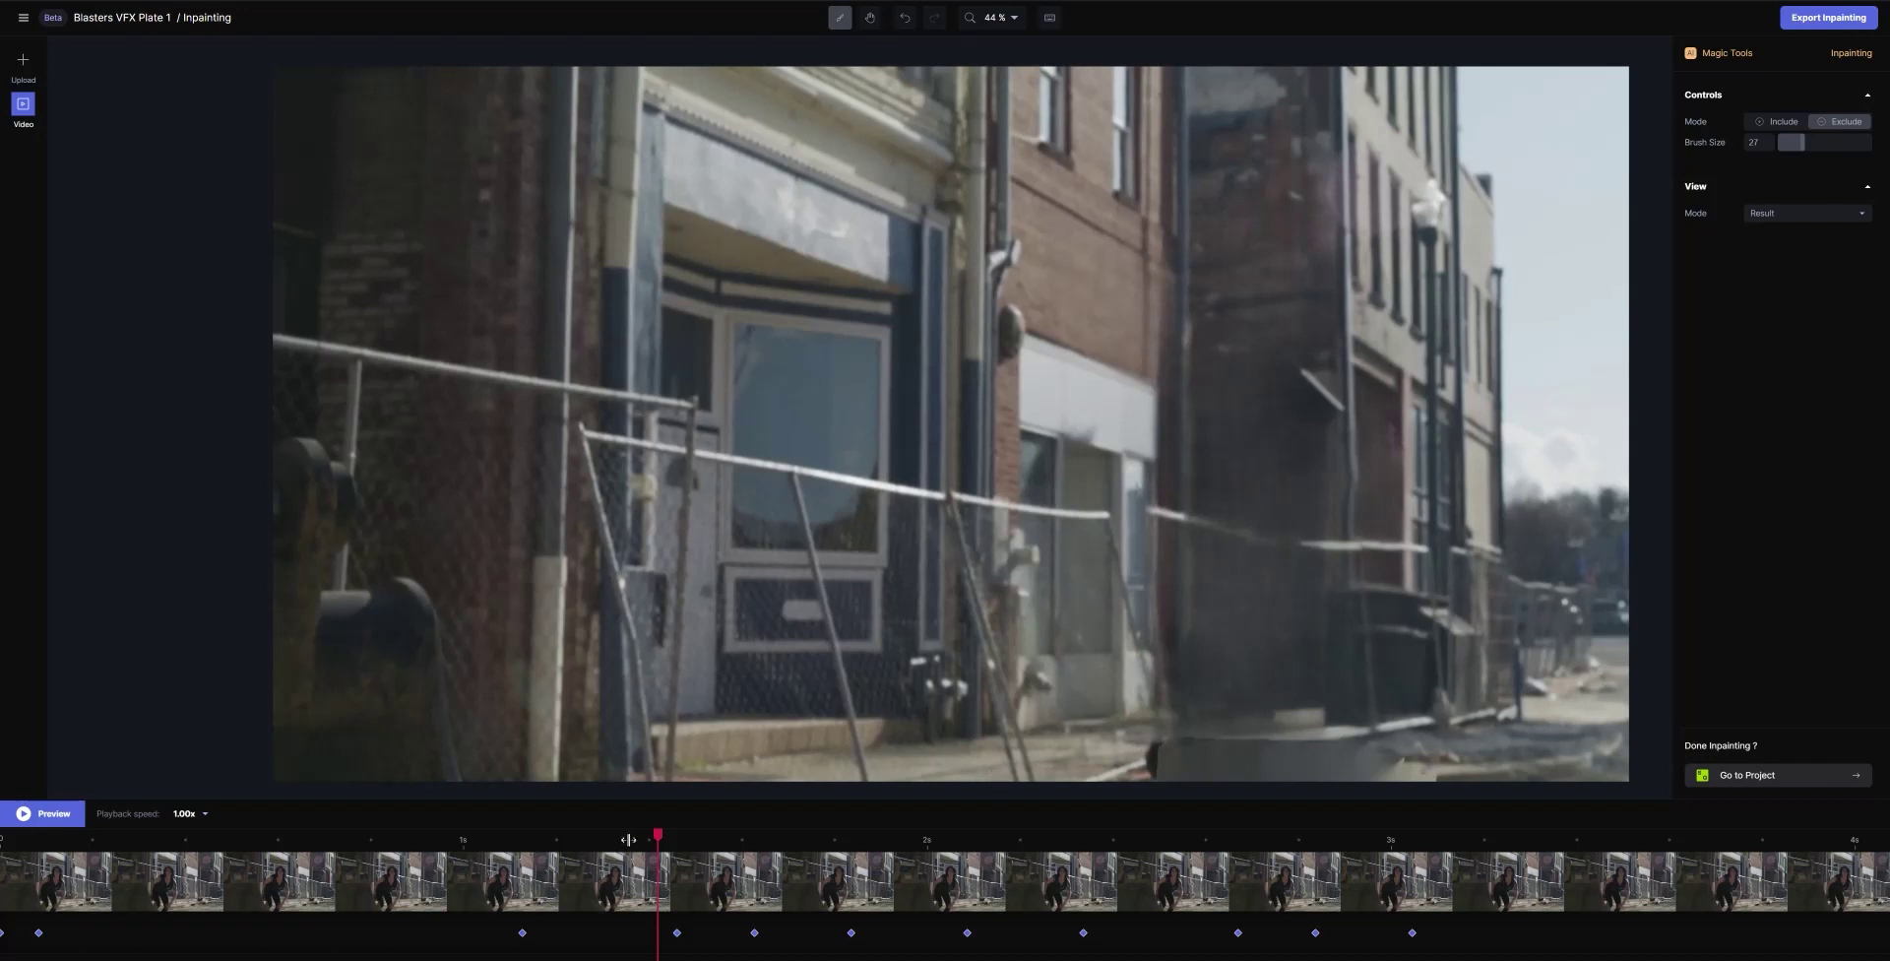
drag(661, 834, 602, 849)
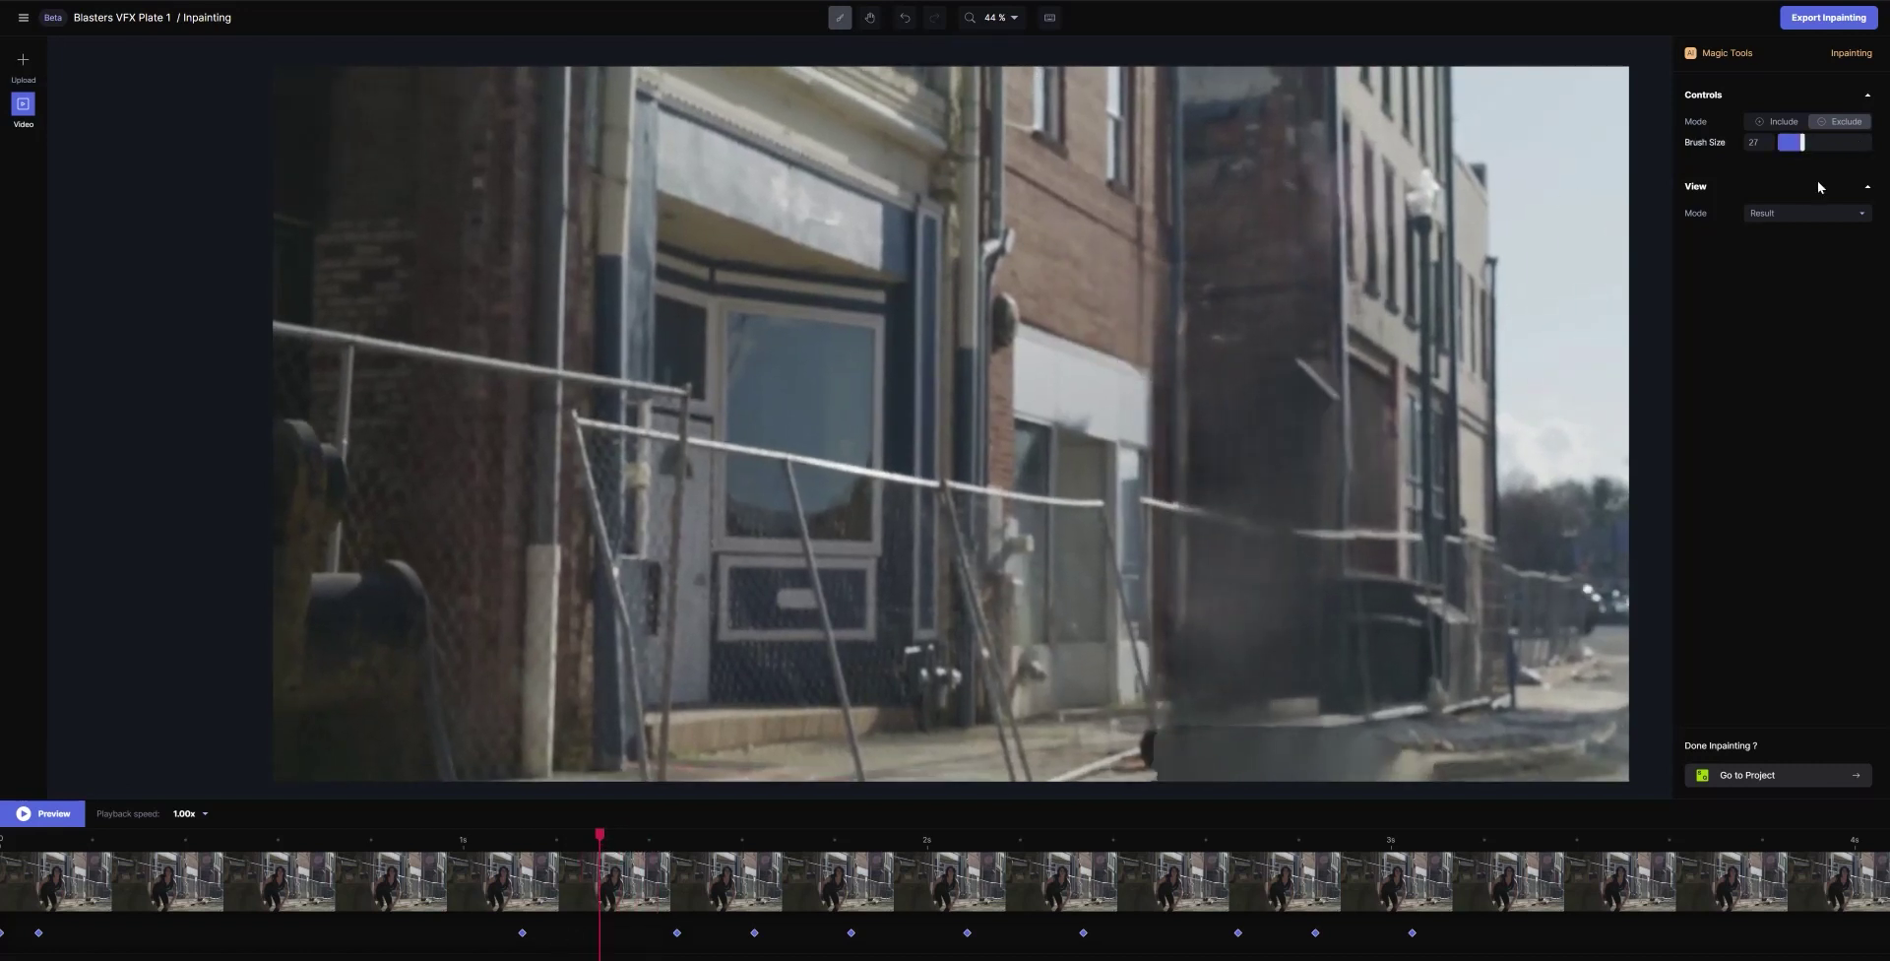
Show the mask again and examine its coverage of the woman between about 1.1 s and 2 s
click(1816, 218)
click(1786, 272)
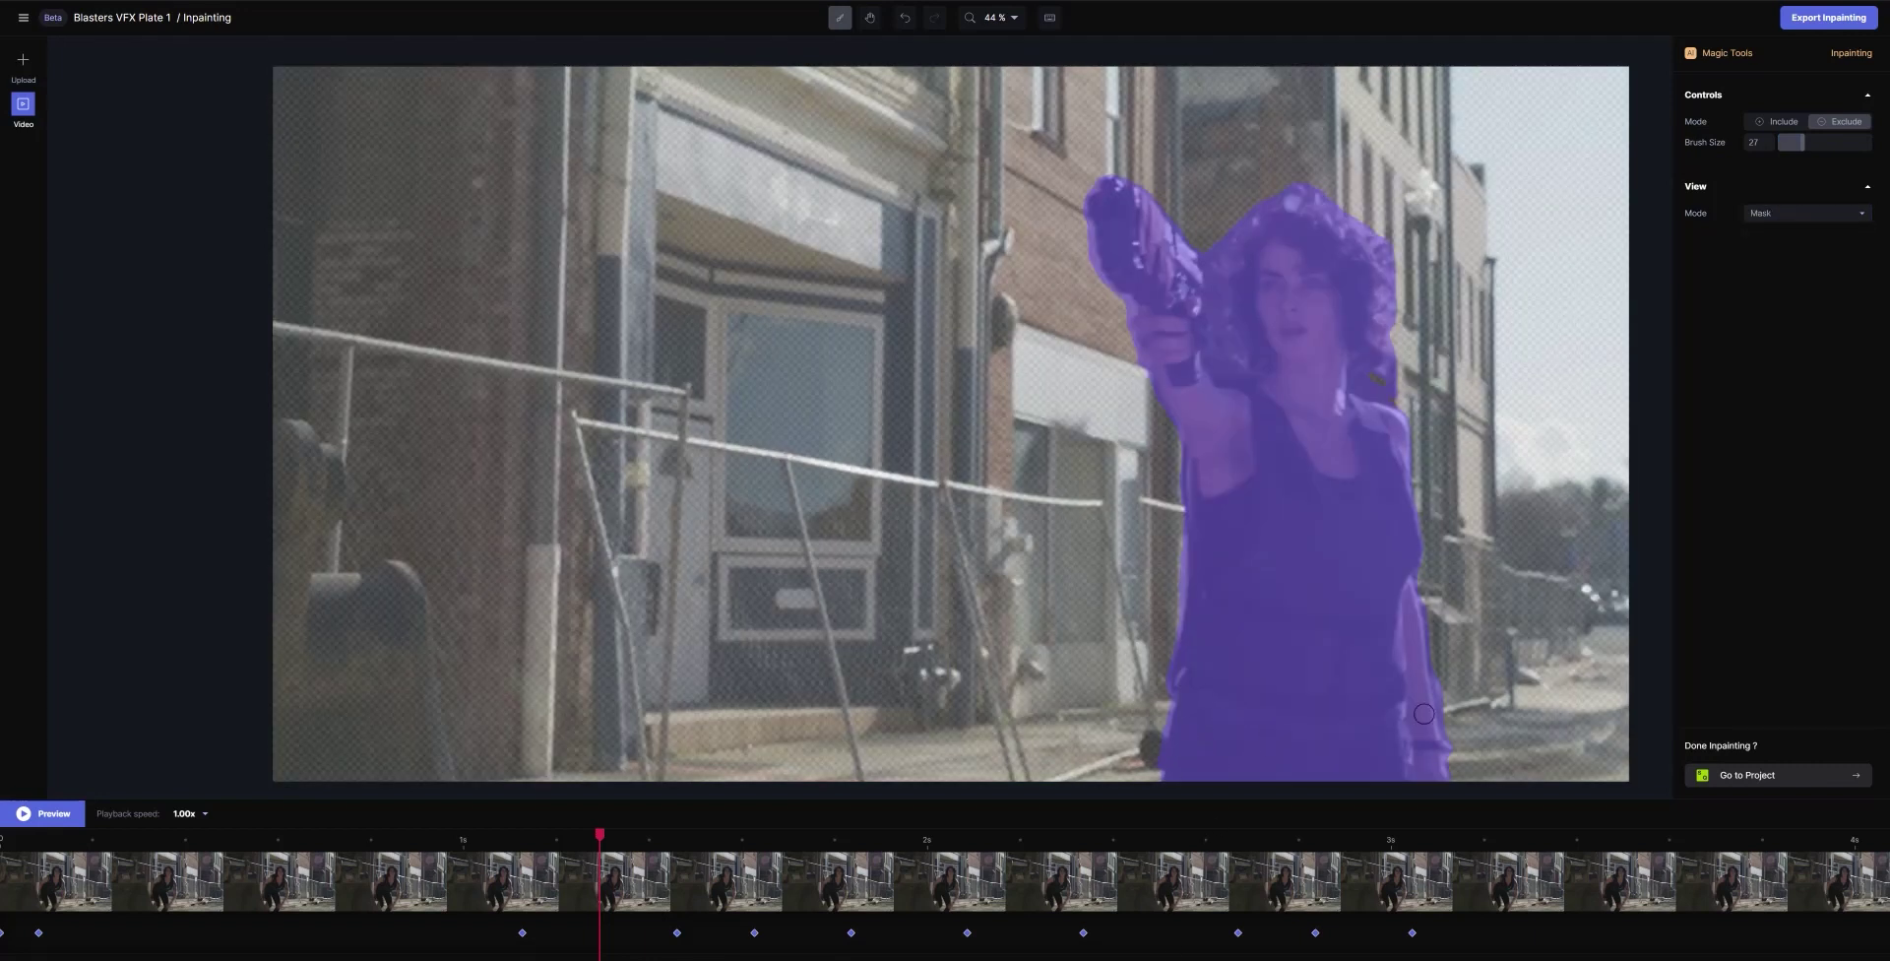
drag(596, 837, 522, 879)
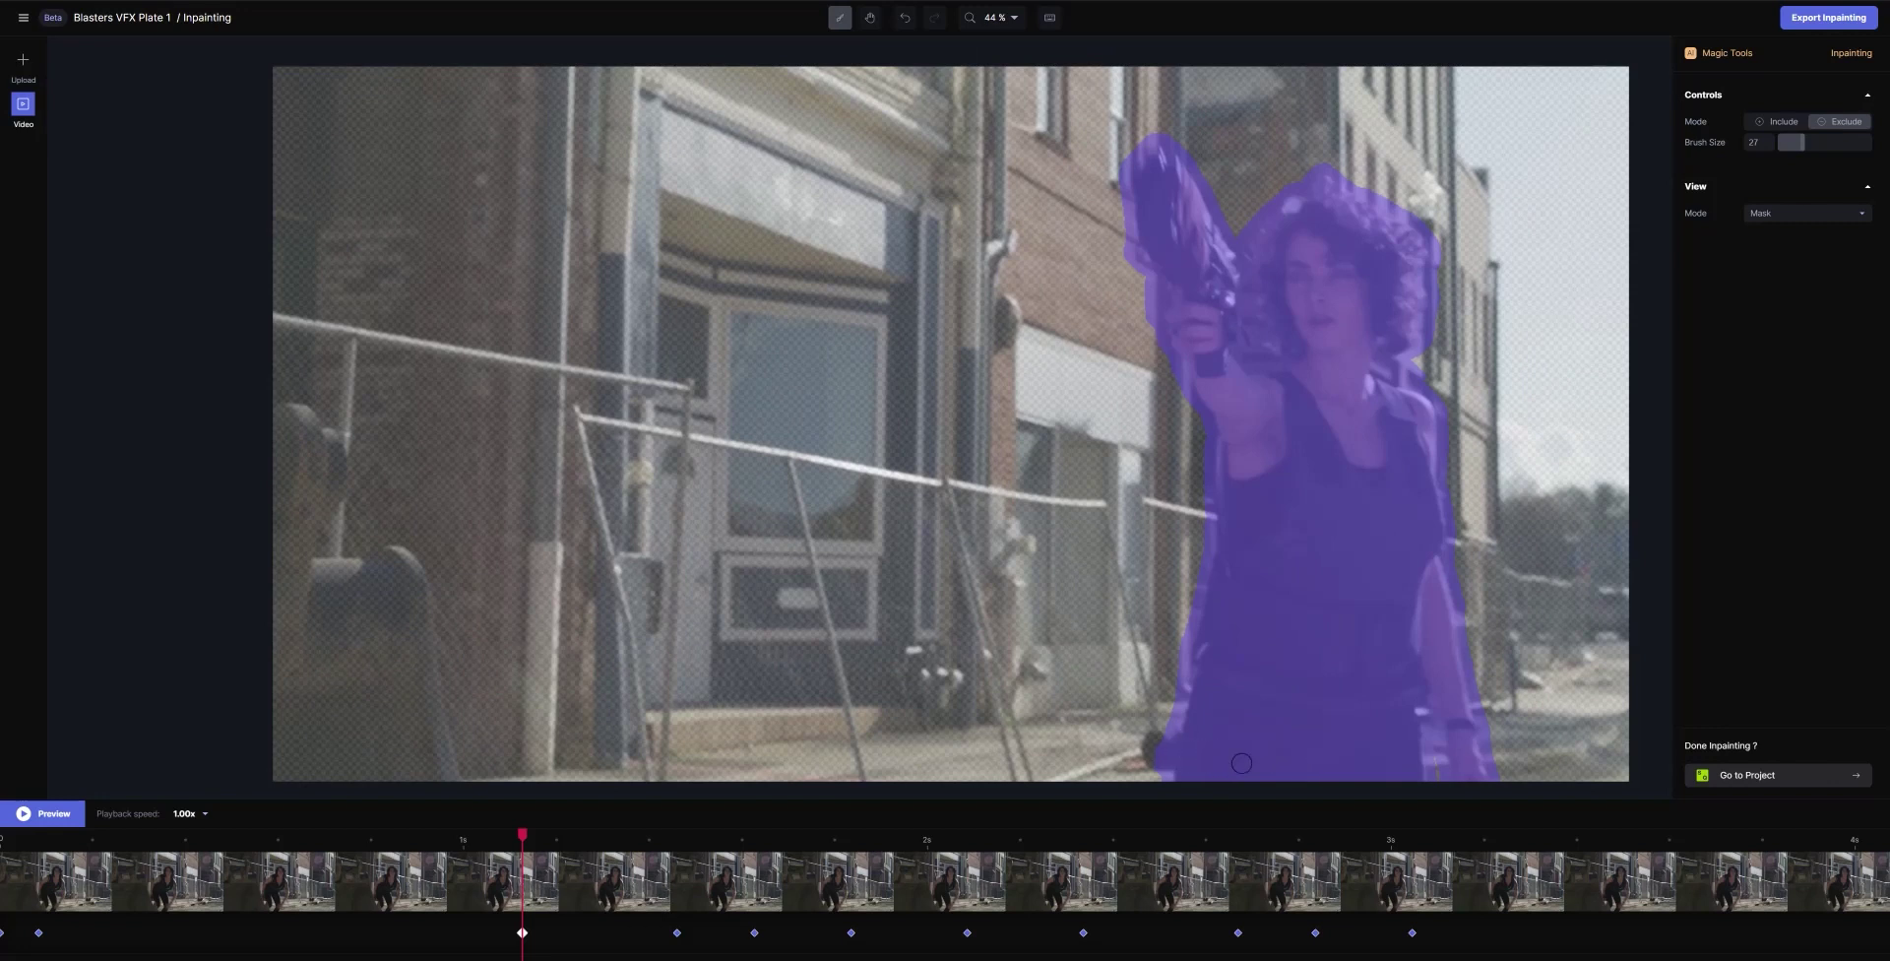
drag(541, 839, 966, 959)
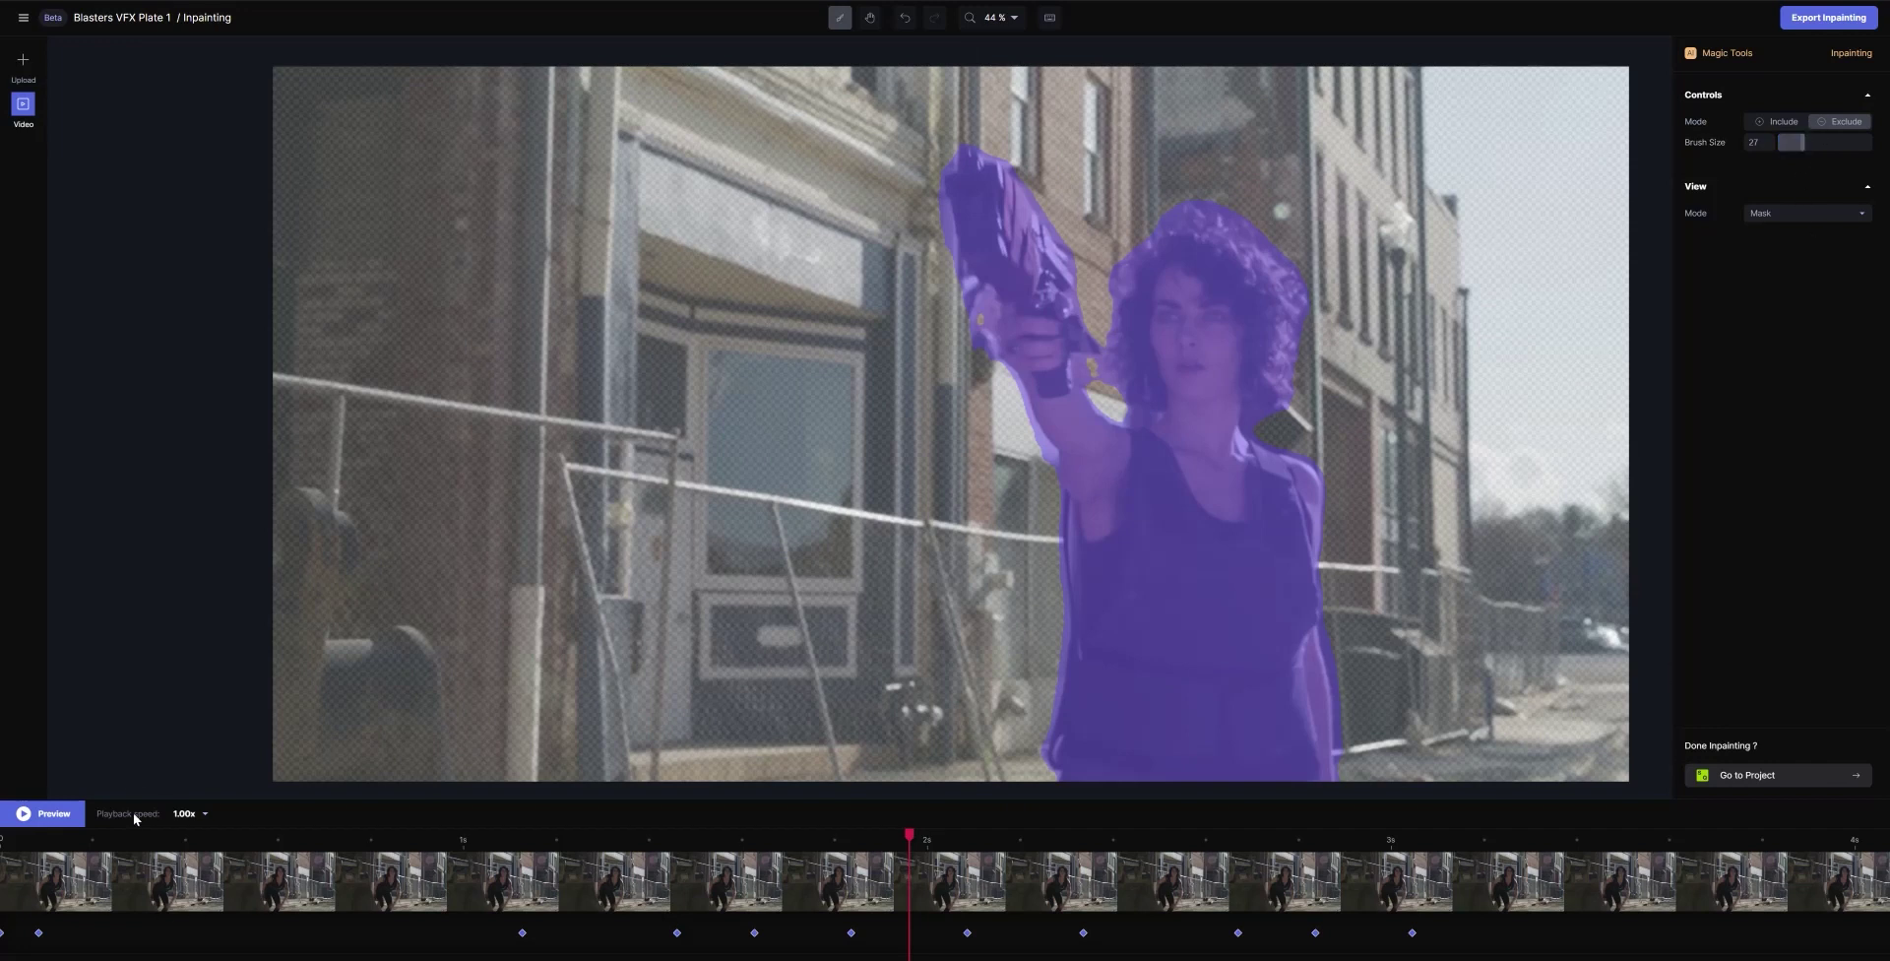
Display the inpainted result and scrub from about 2 s to 2.6 s and back to the start to inspect the removal
click(1789, 223)
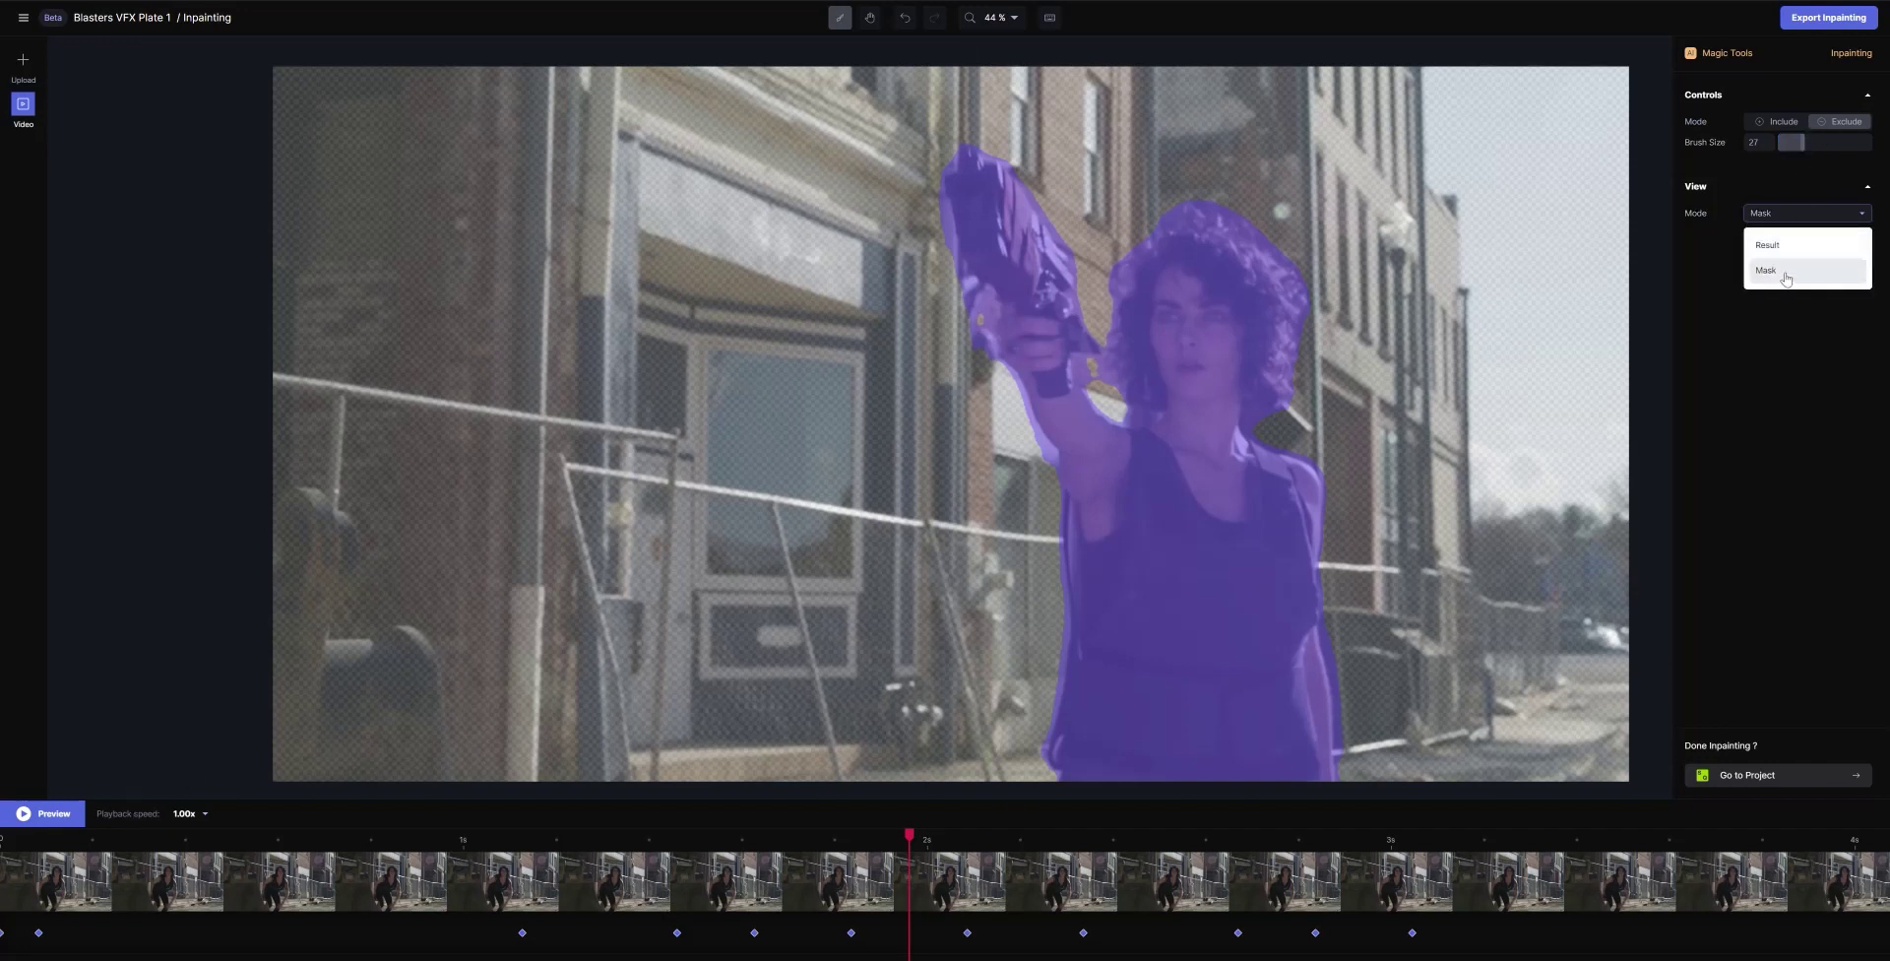
click(1772, 242)
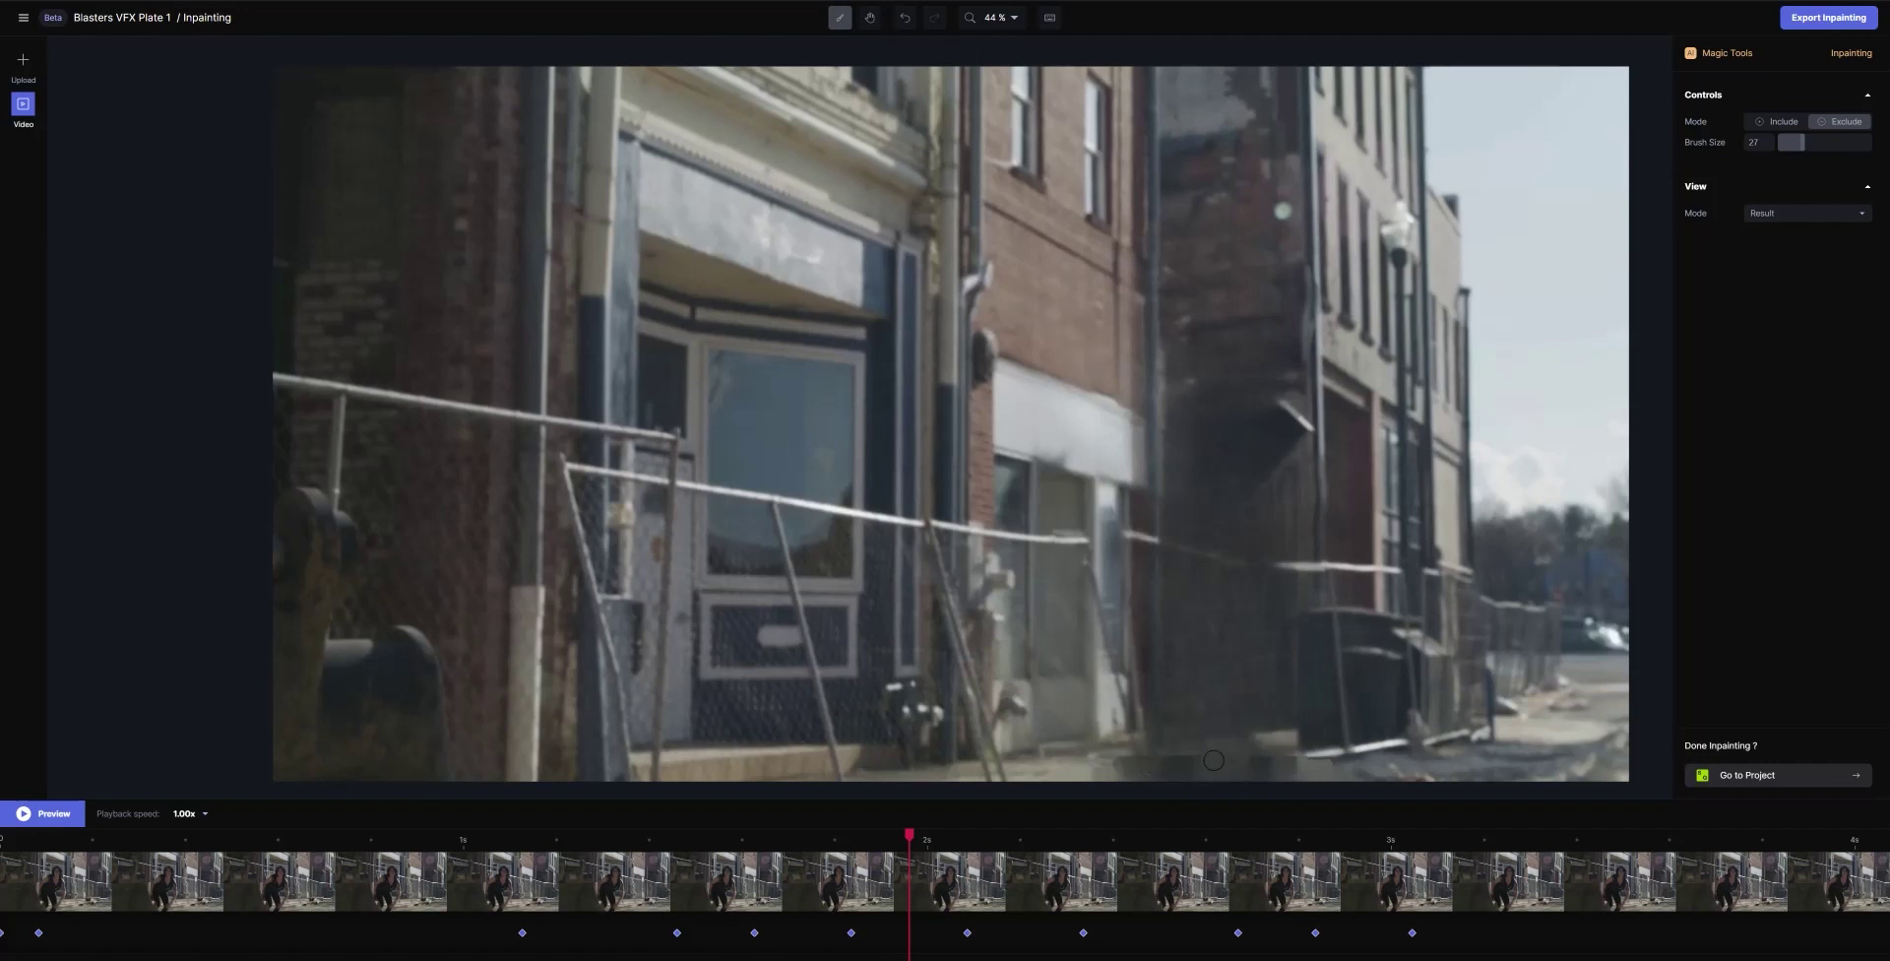
mouse_move(914, 837)
mouse_down()
mouse_move(847, 838)
mouse_move(901, 844)
mouse_up()
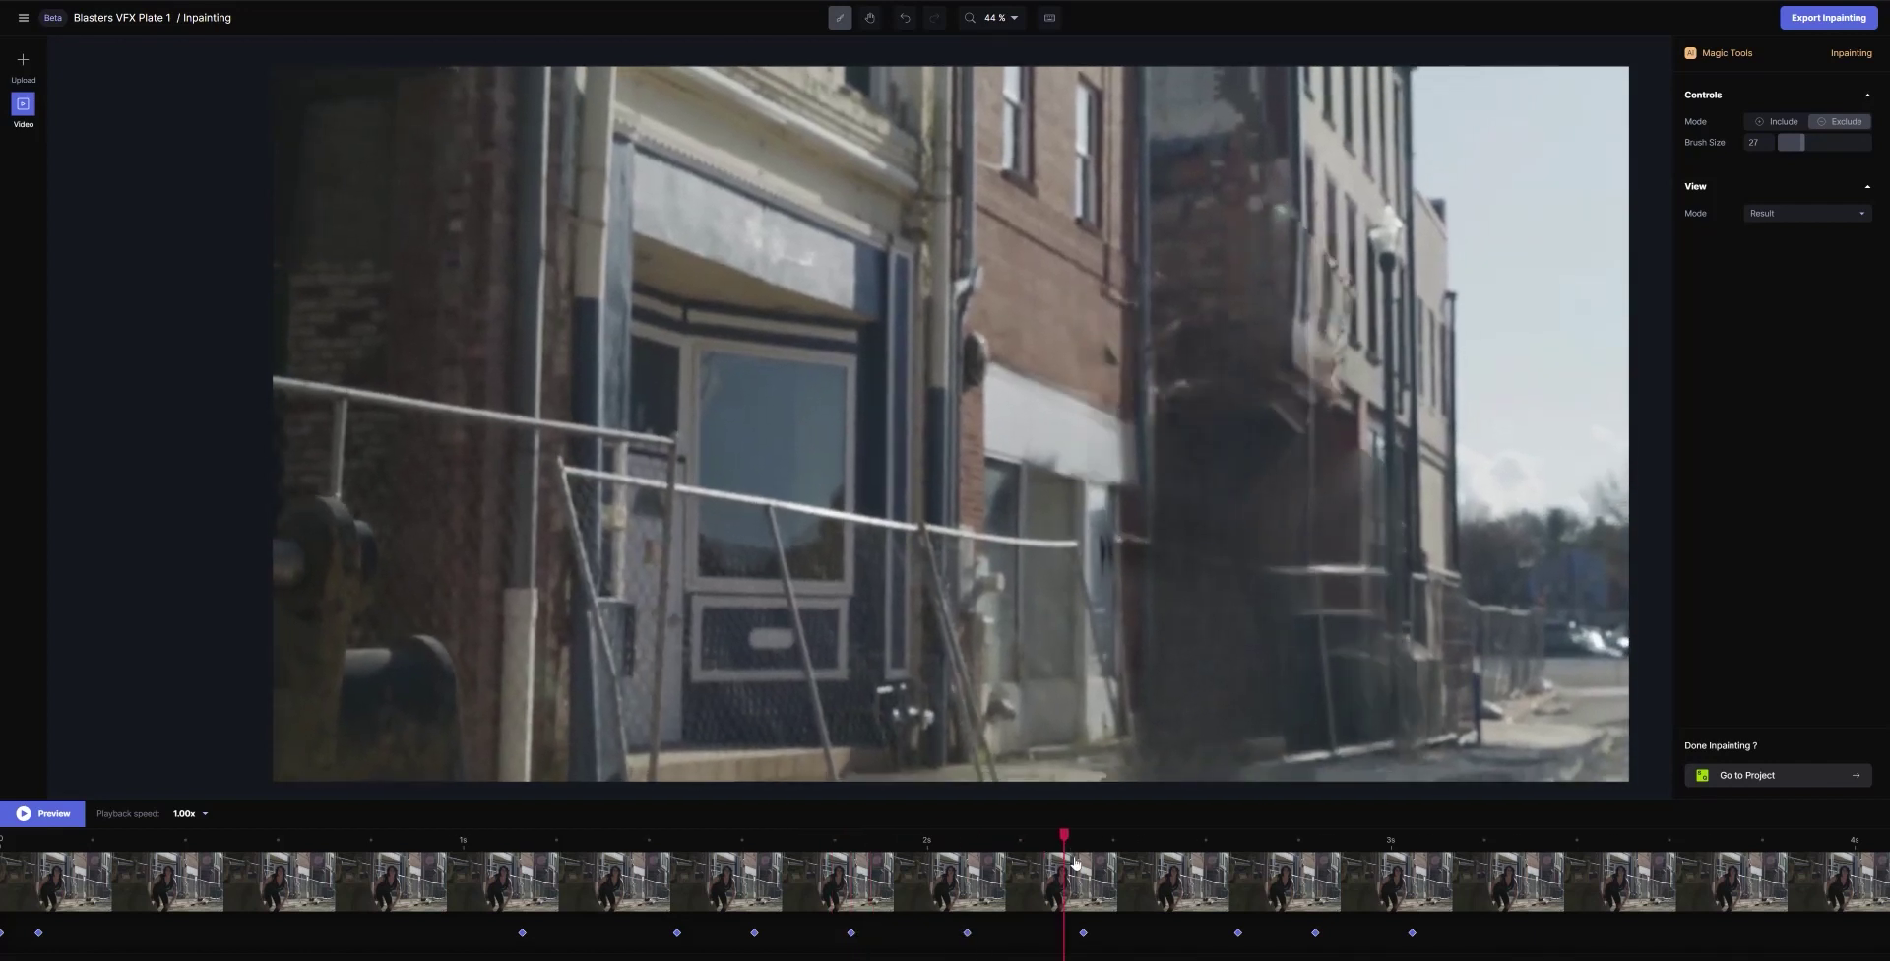
drag(1146, 863, 1205, 863)
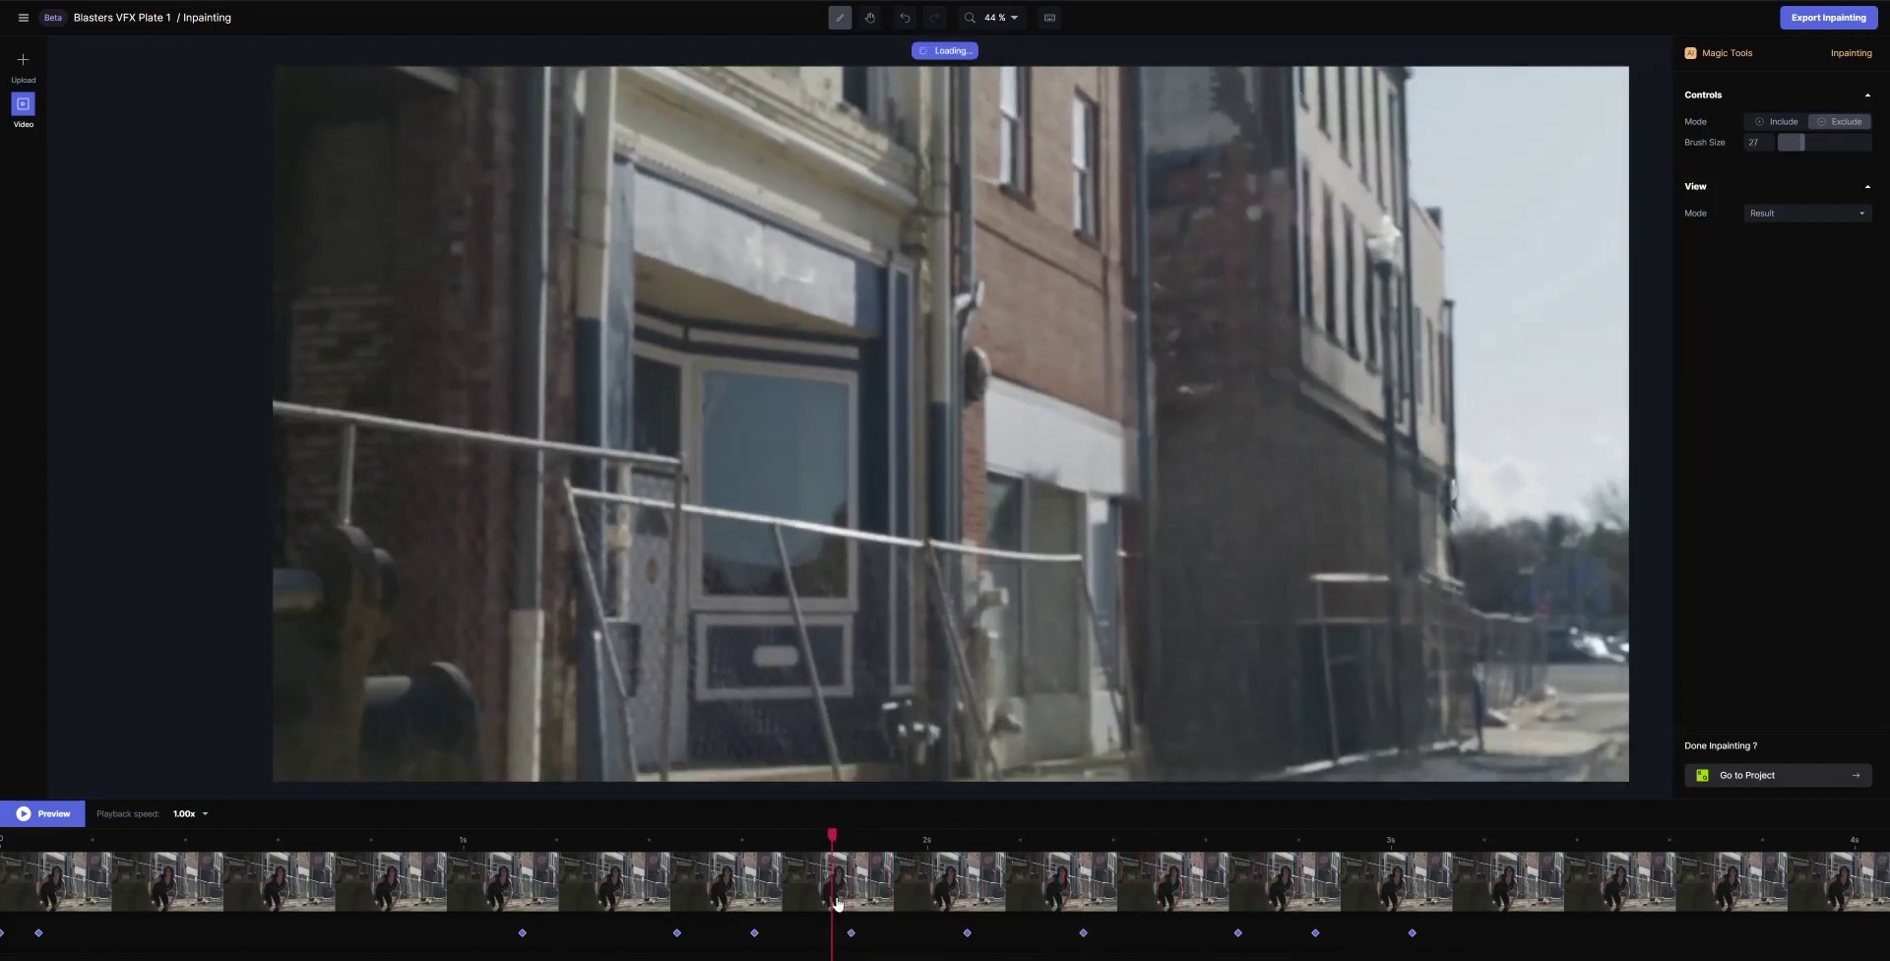
drag(836, 903, 794, 914)
drag(605, 923, 336, 939)
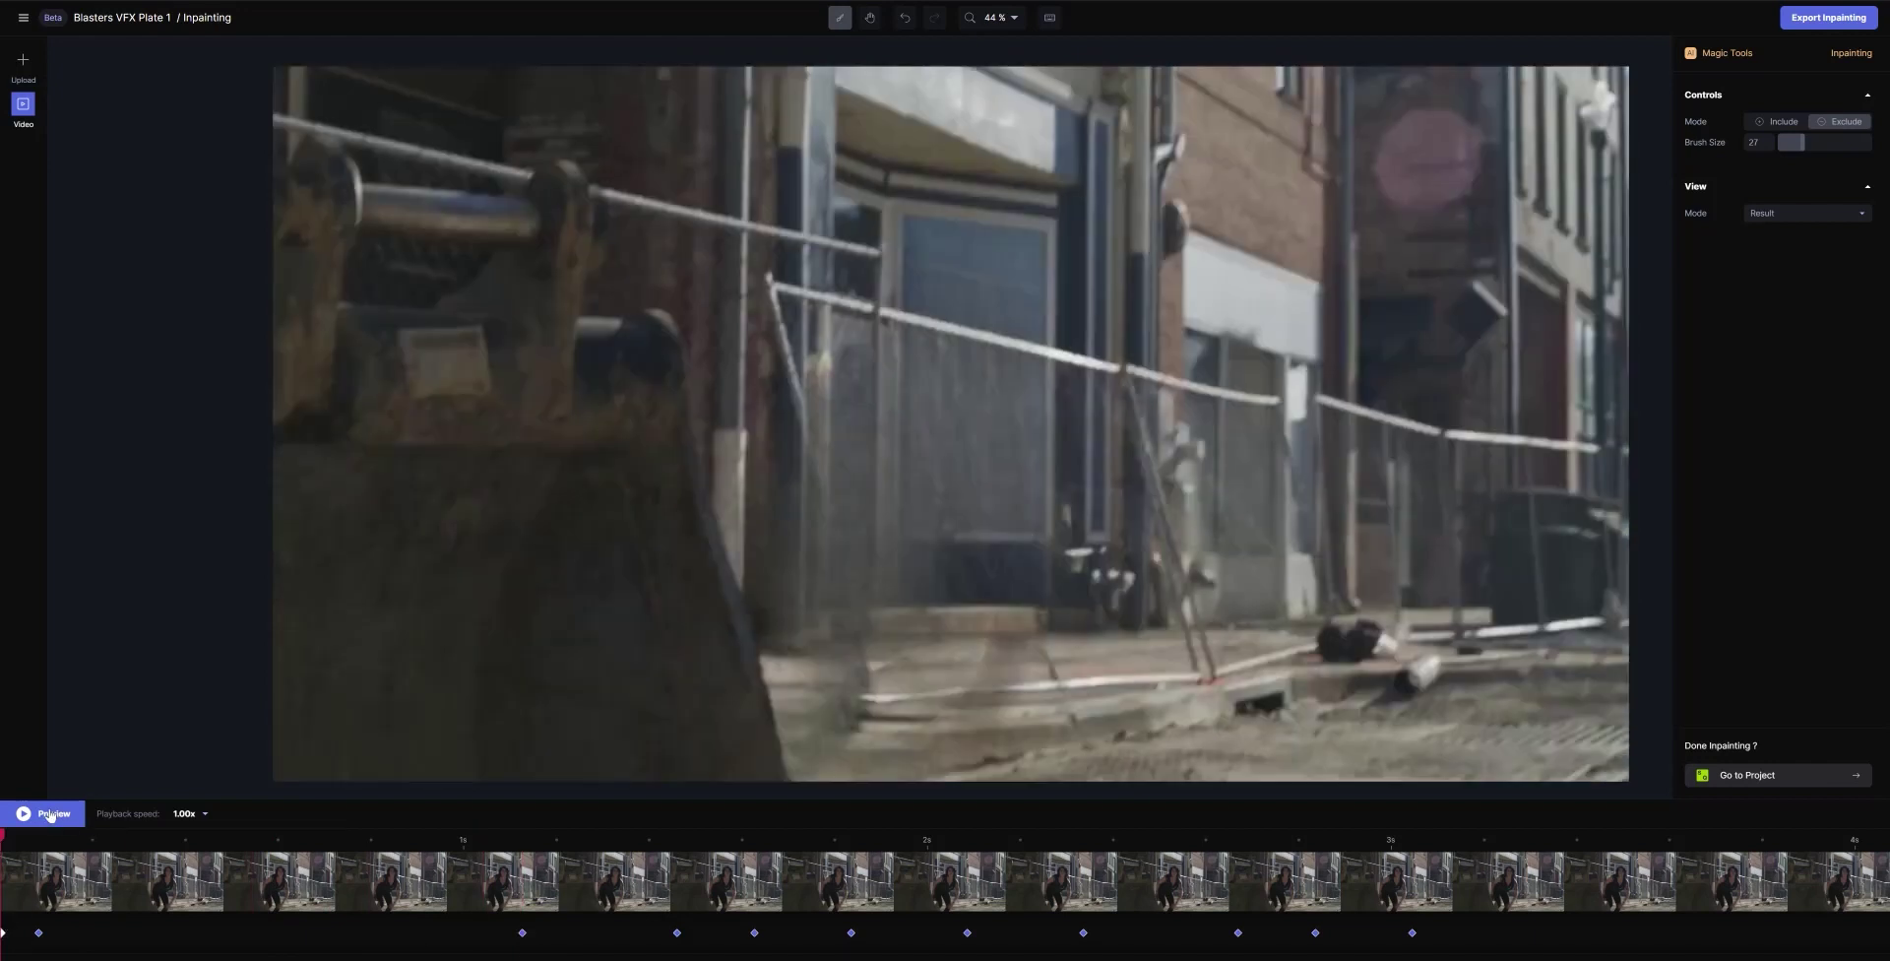
Play and scrub through the inpainted result once more to compare the filled background, and return to the mask view
click(50, 815)
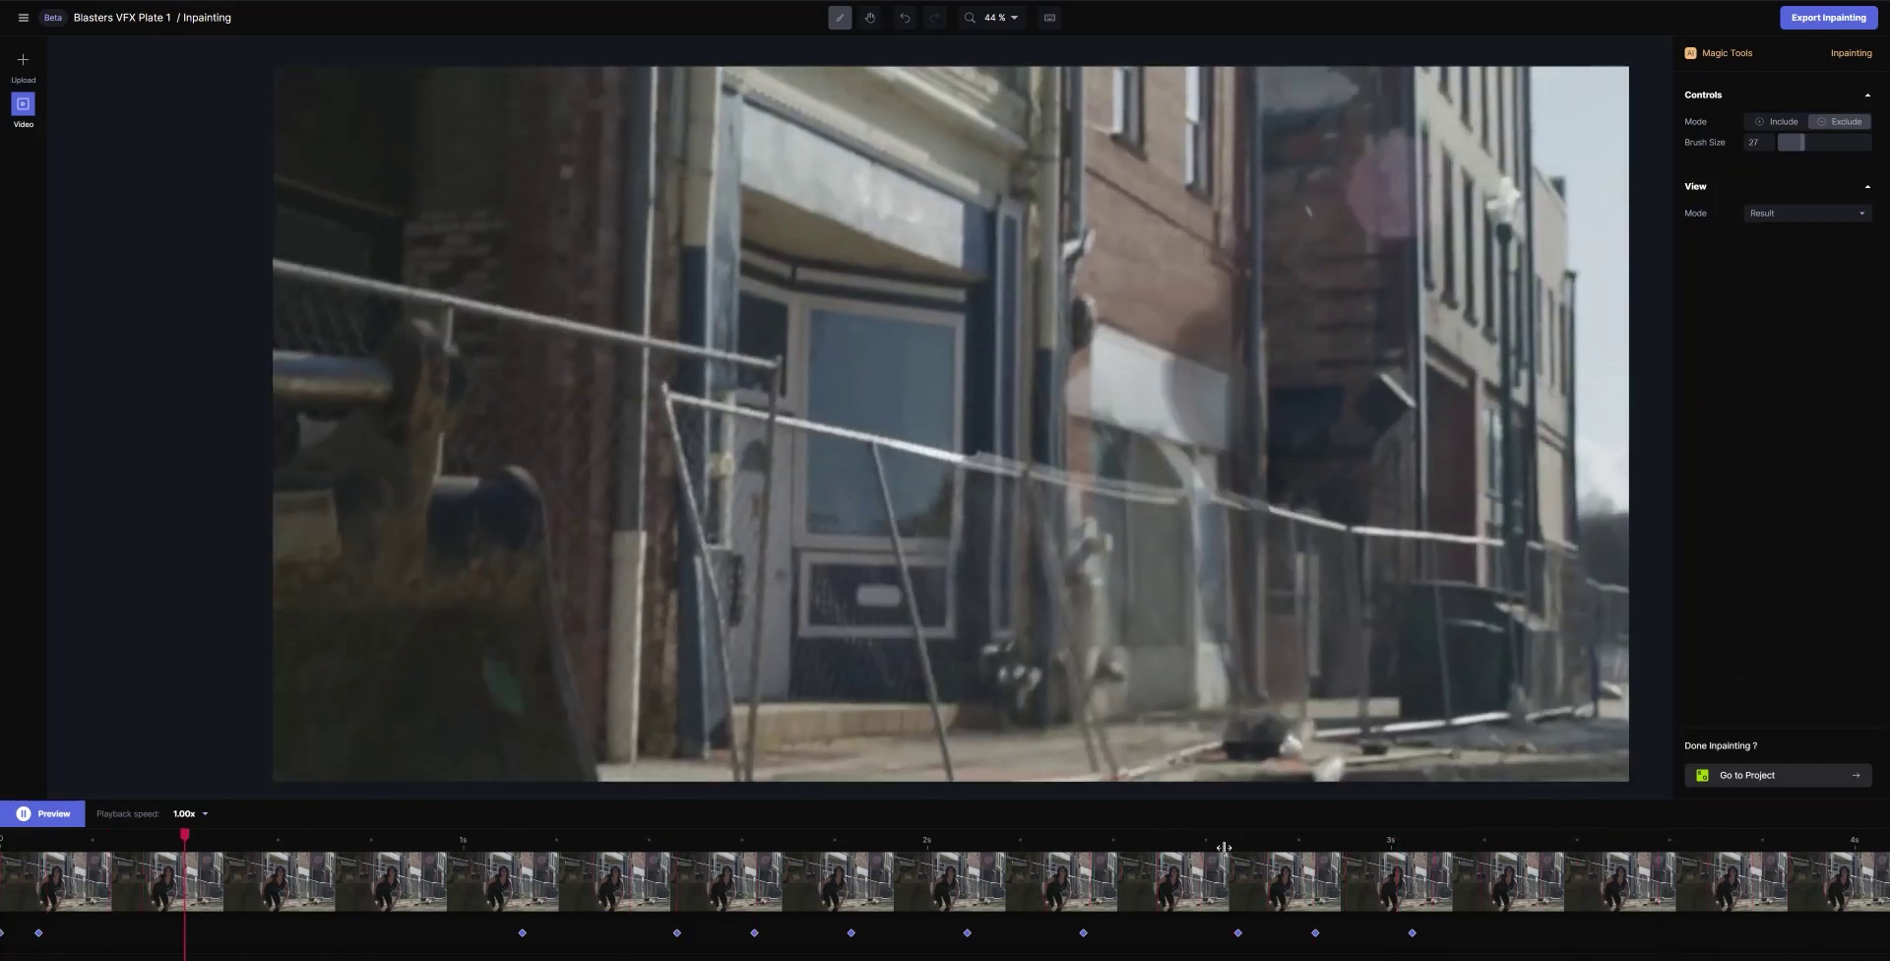
click(1133, 841)
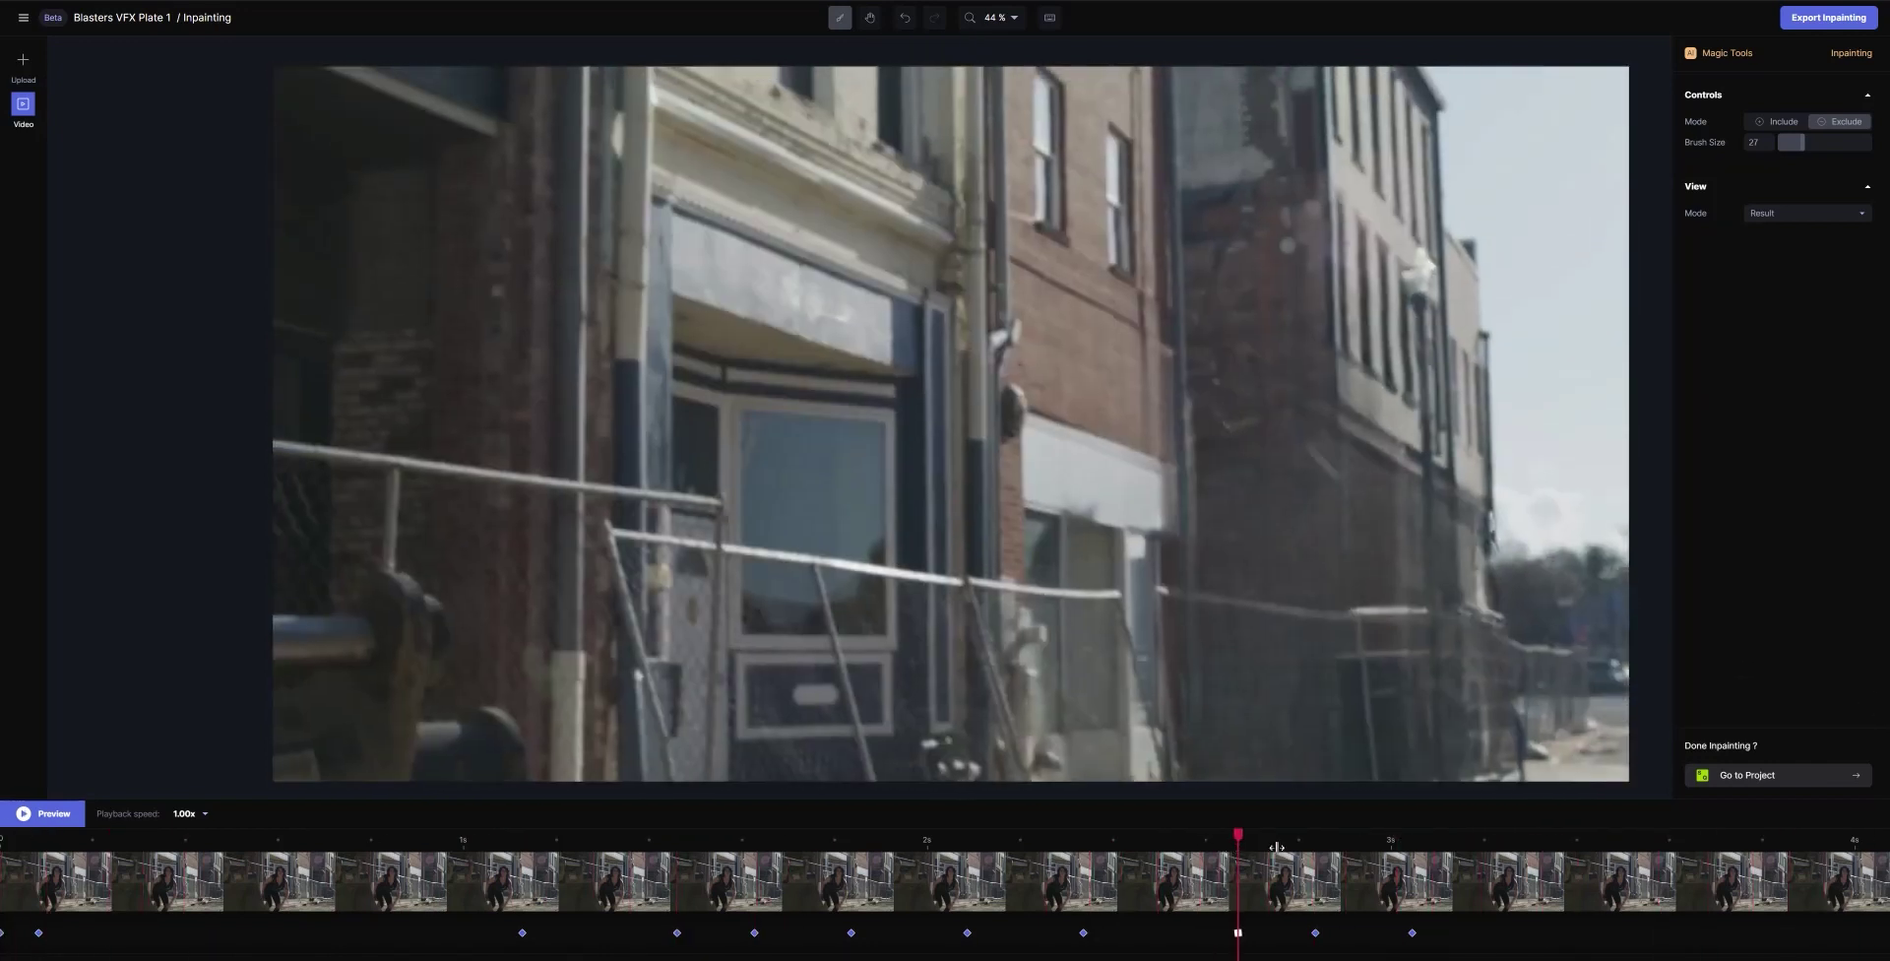
key(space)
drag(884, 834, 1051, 912)
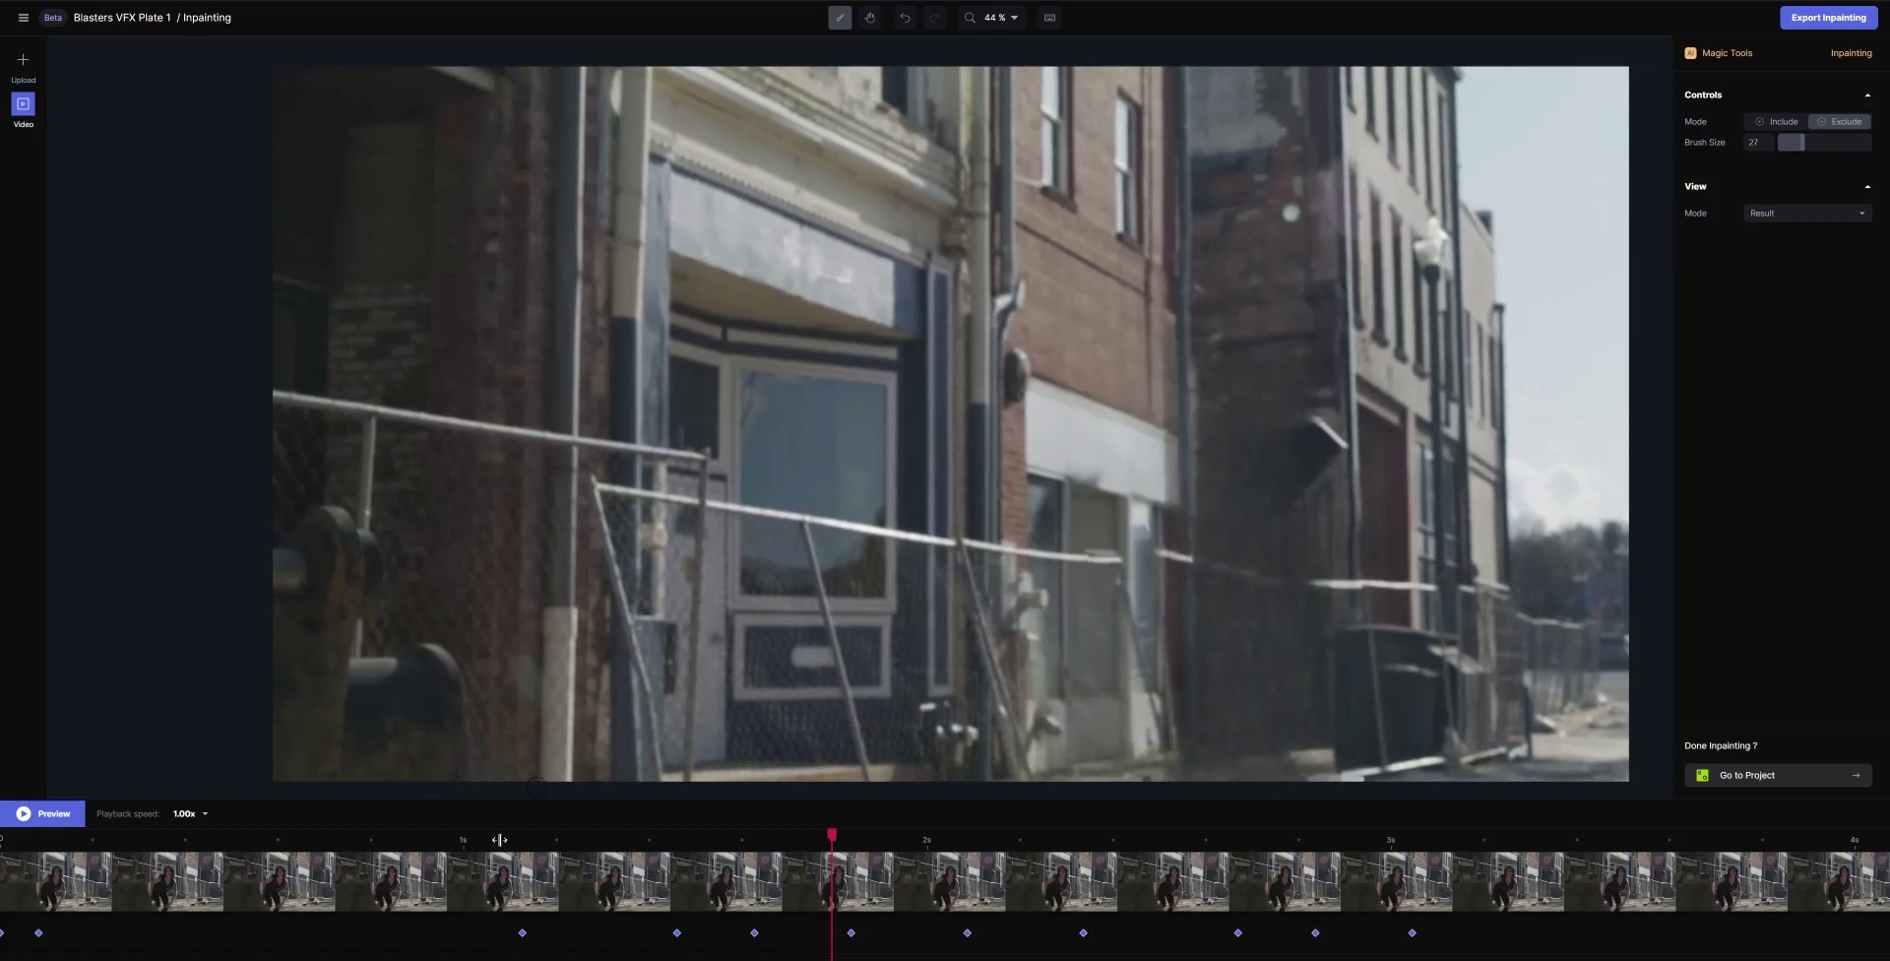
drag(486, 835, 192, 892)
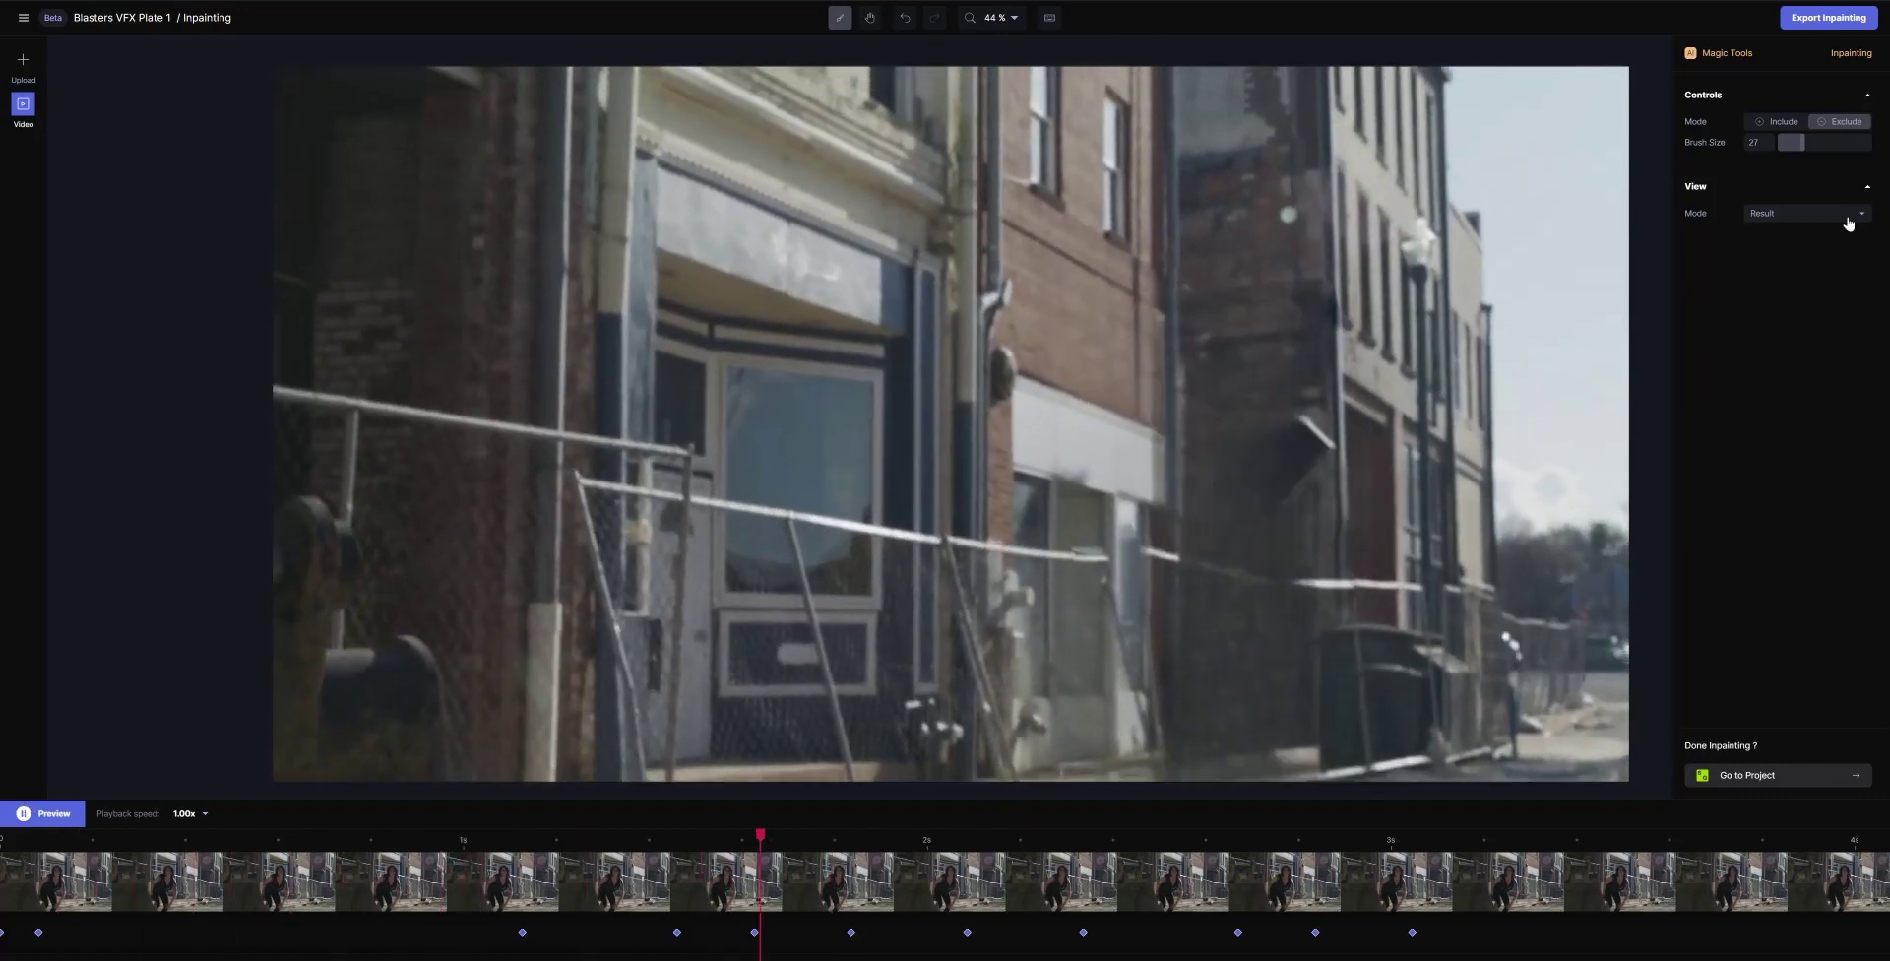
click(1801, 213)
click(1767, 270)
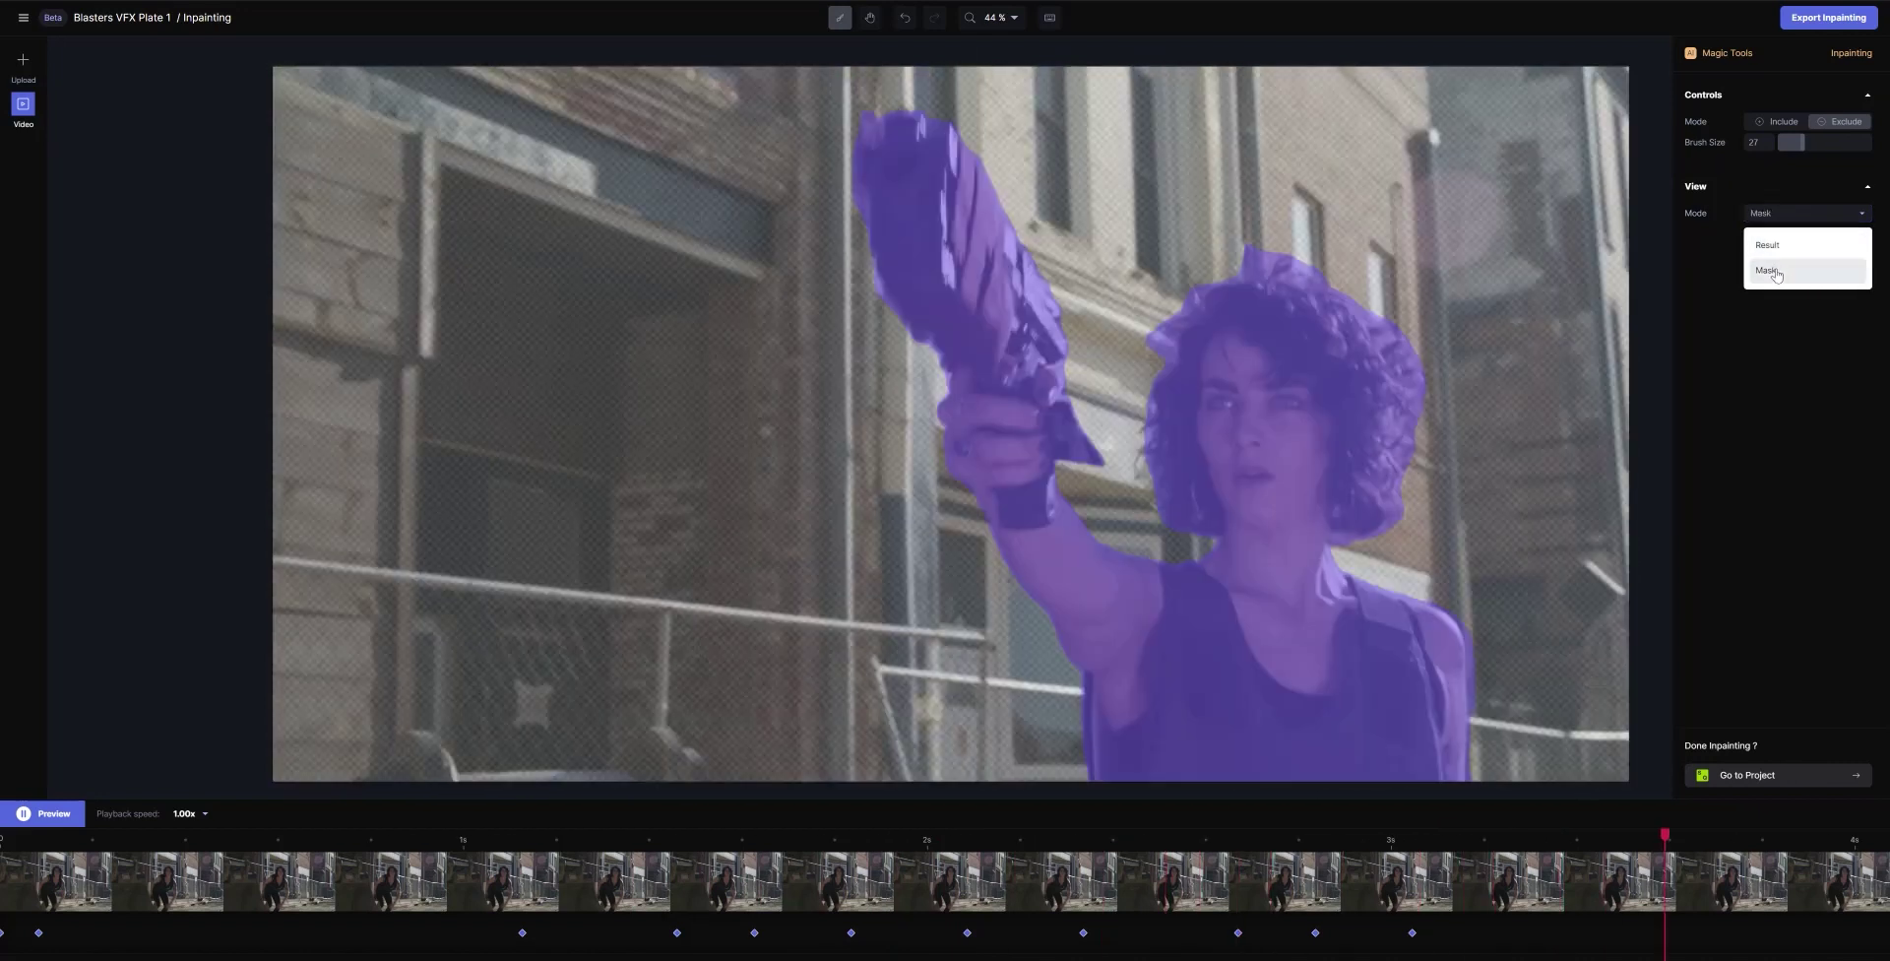